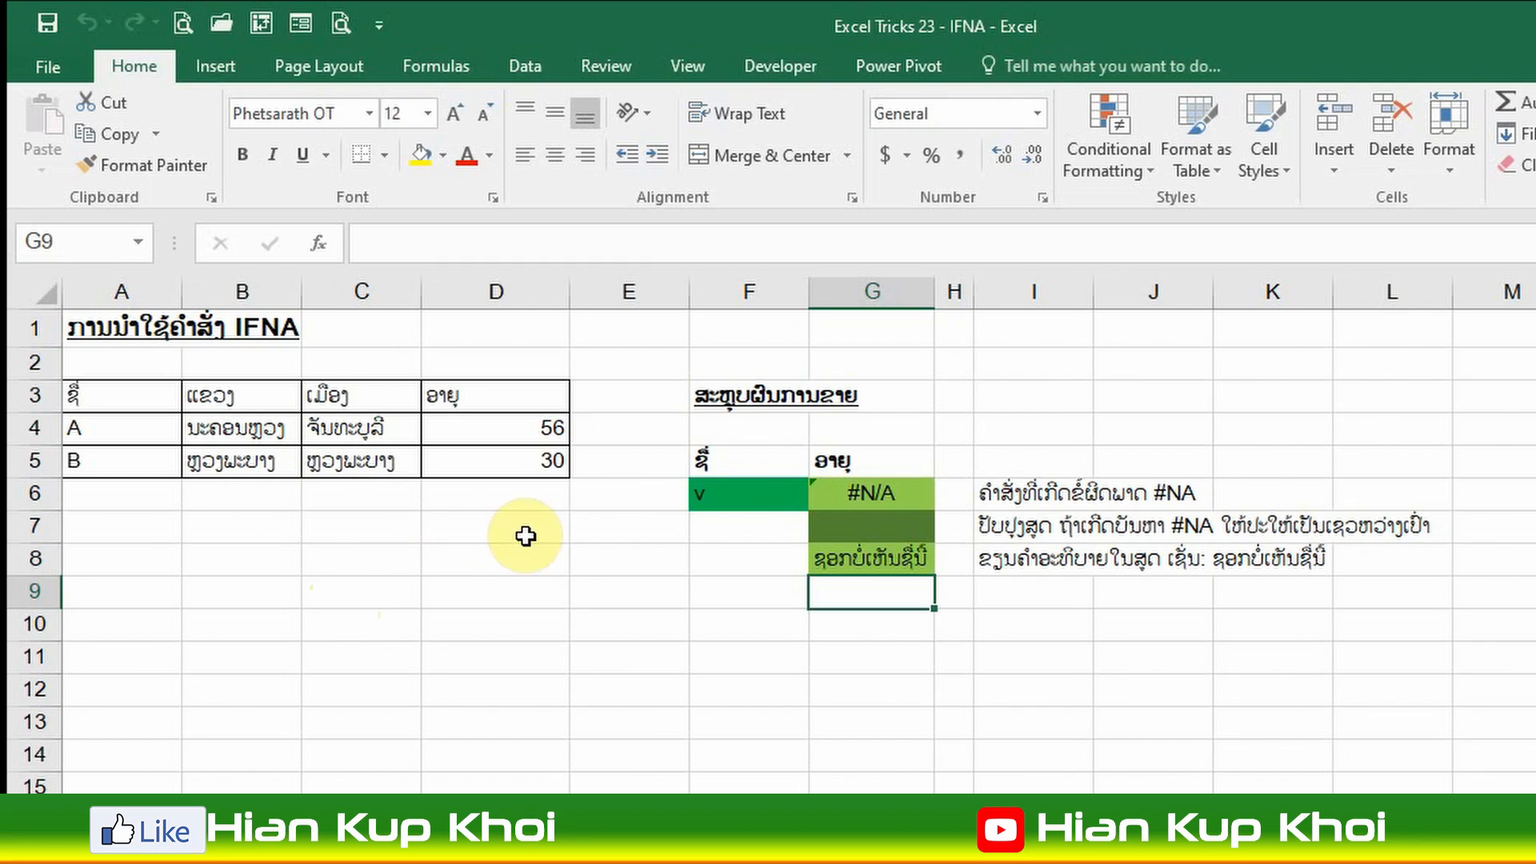
- Examine the formulas in G6:G8, the lookup name in F6 and the source table A3:D5
{"action": "left_click", "coordinate": [893, 494]}
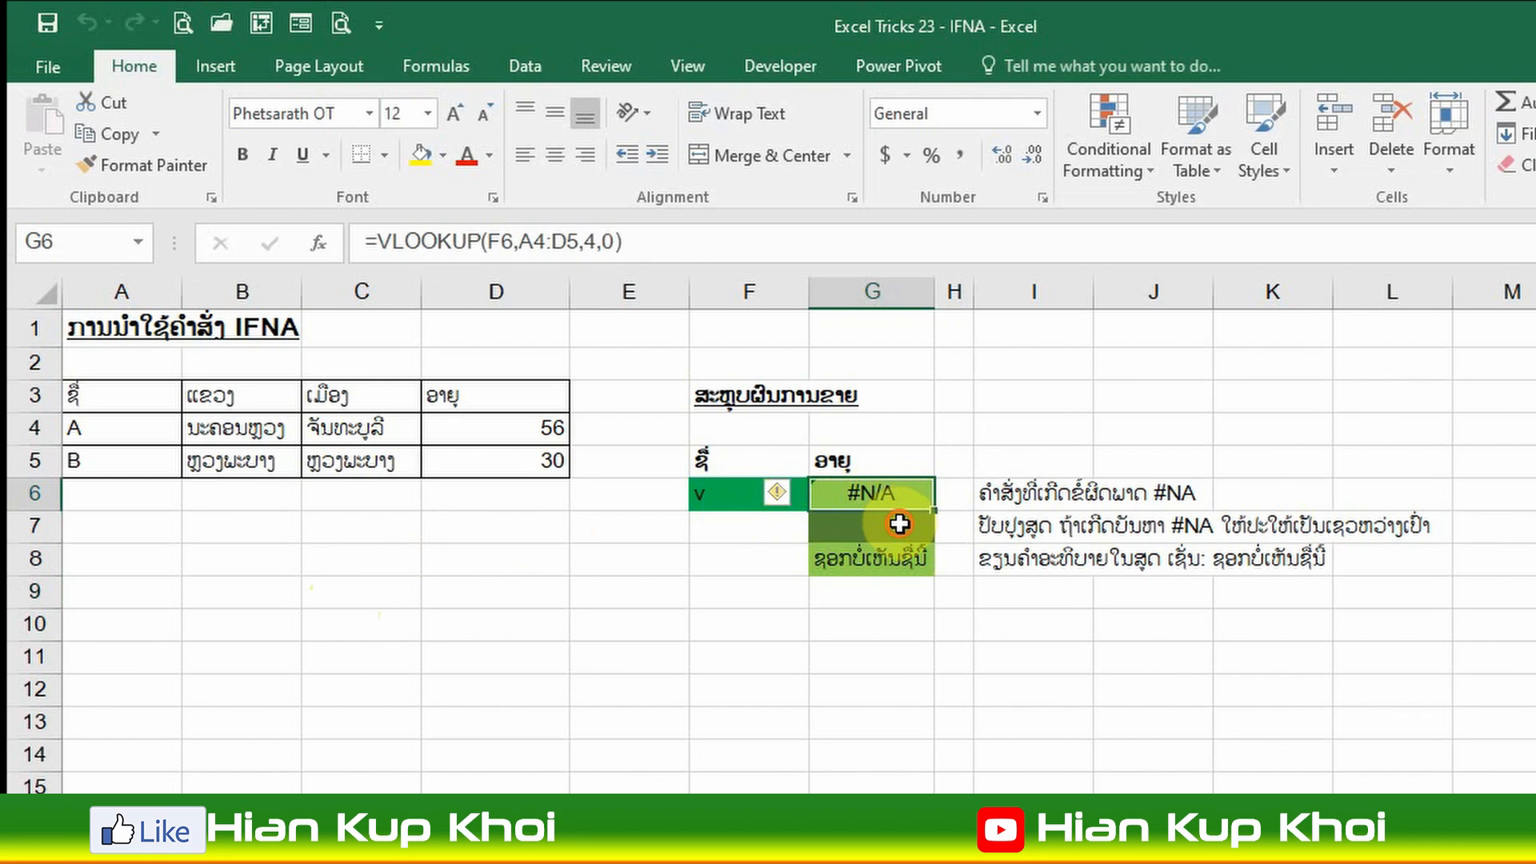
{"action": "left_click", "coordinate": [902, 524]}
{"action": "left_click", "coordinate": [902, 562]}
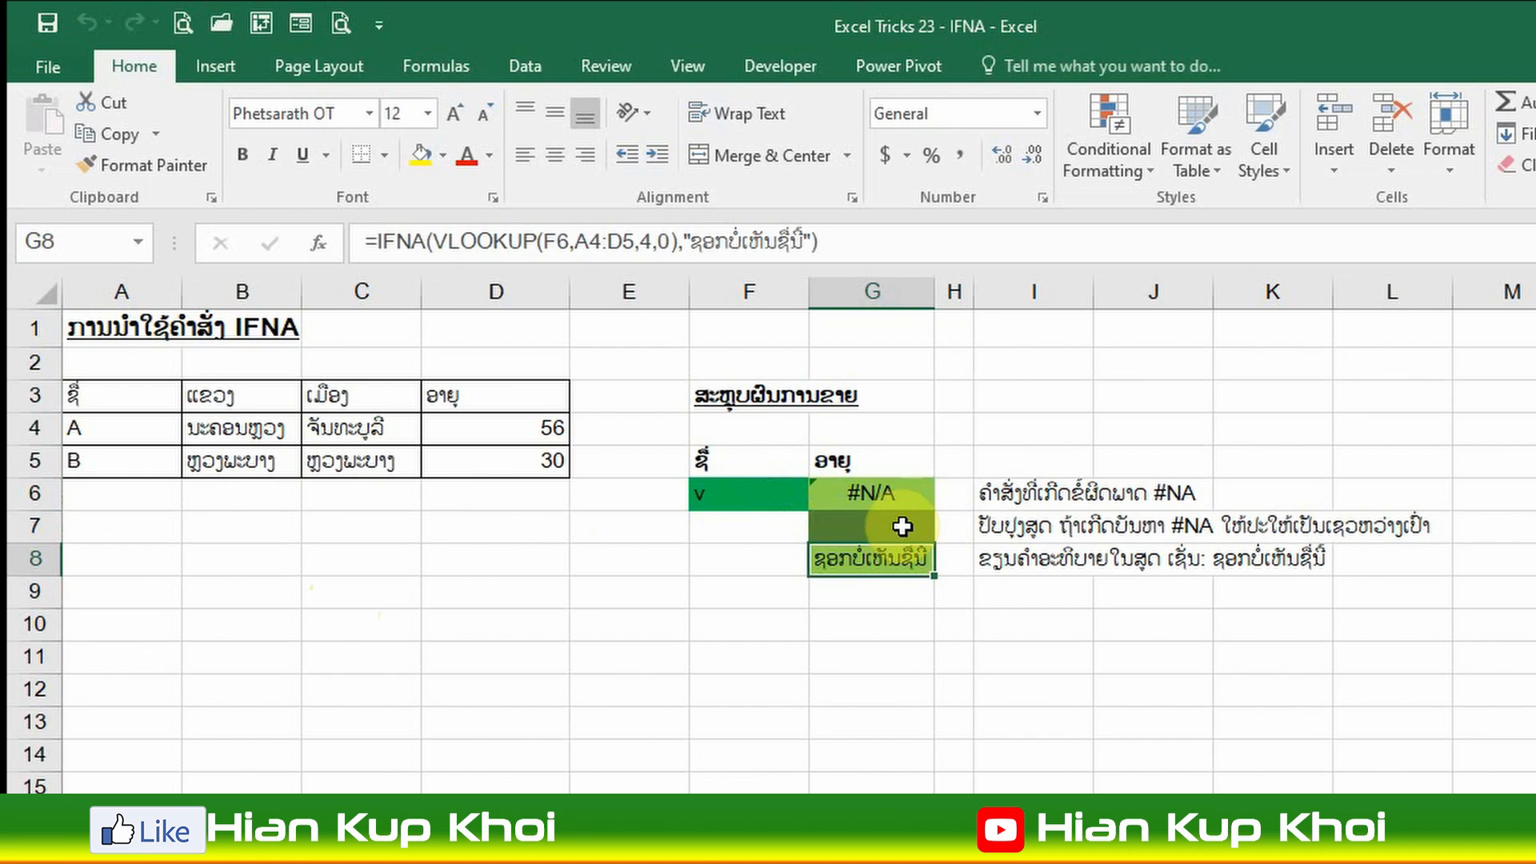
{"action": "left_click", "coordinate": [895, 497]}
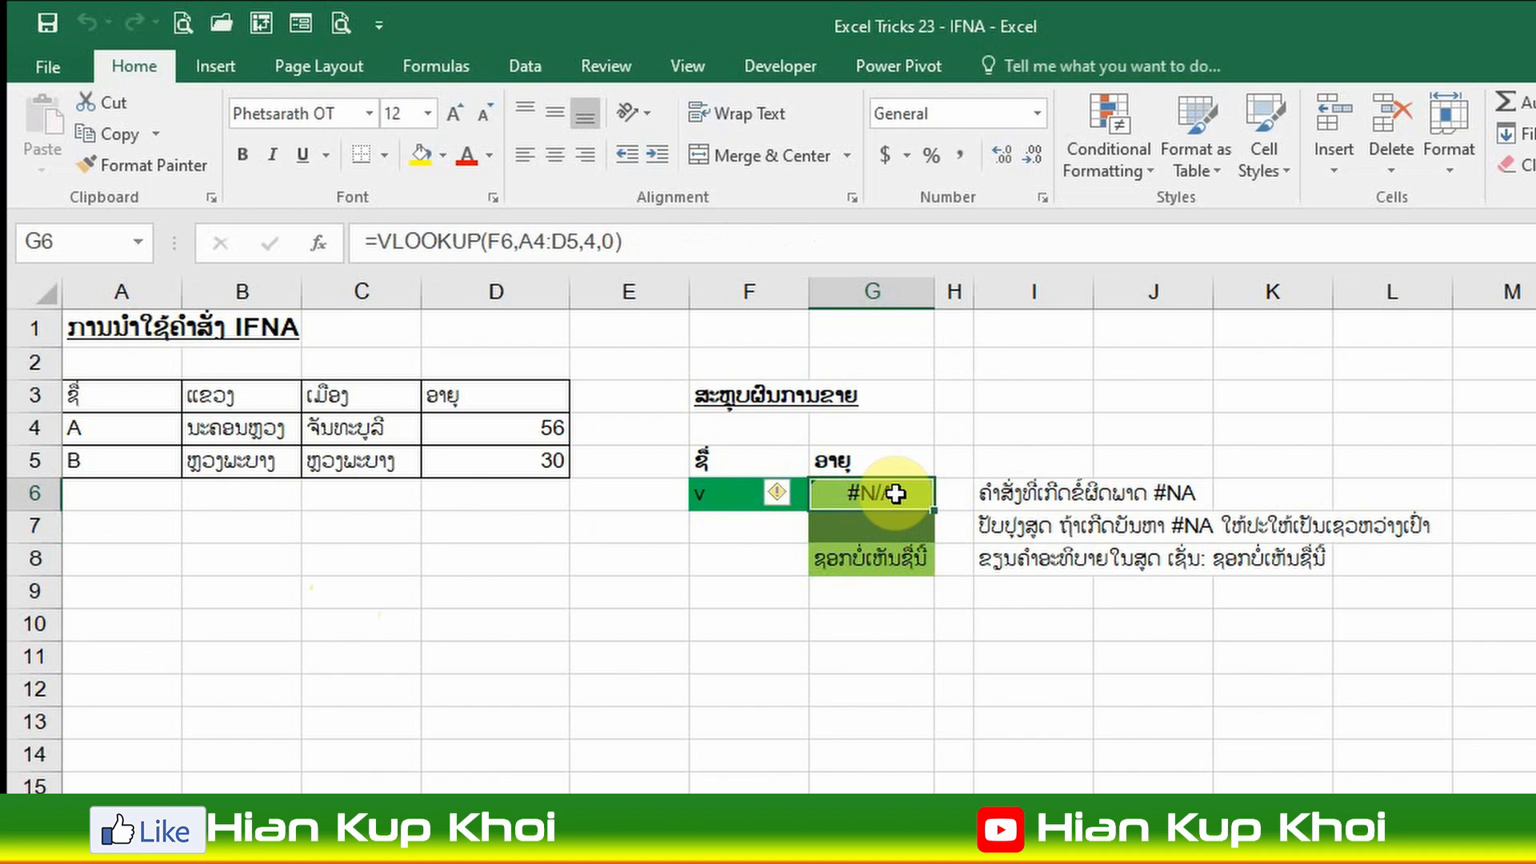
{"action": "left_click_drag", "start_coordinate": [895, 494], "coordinate": [895, 566]}
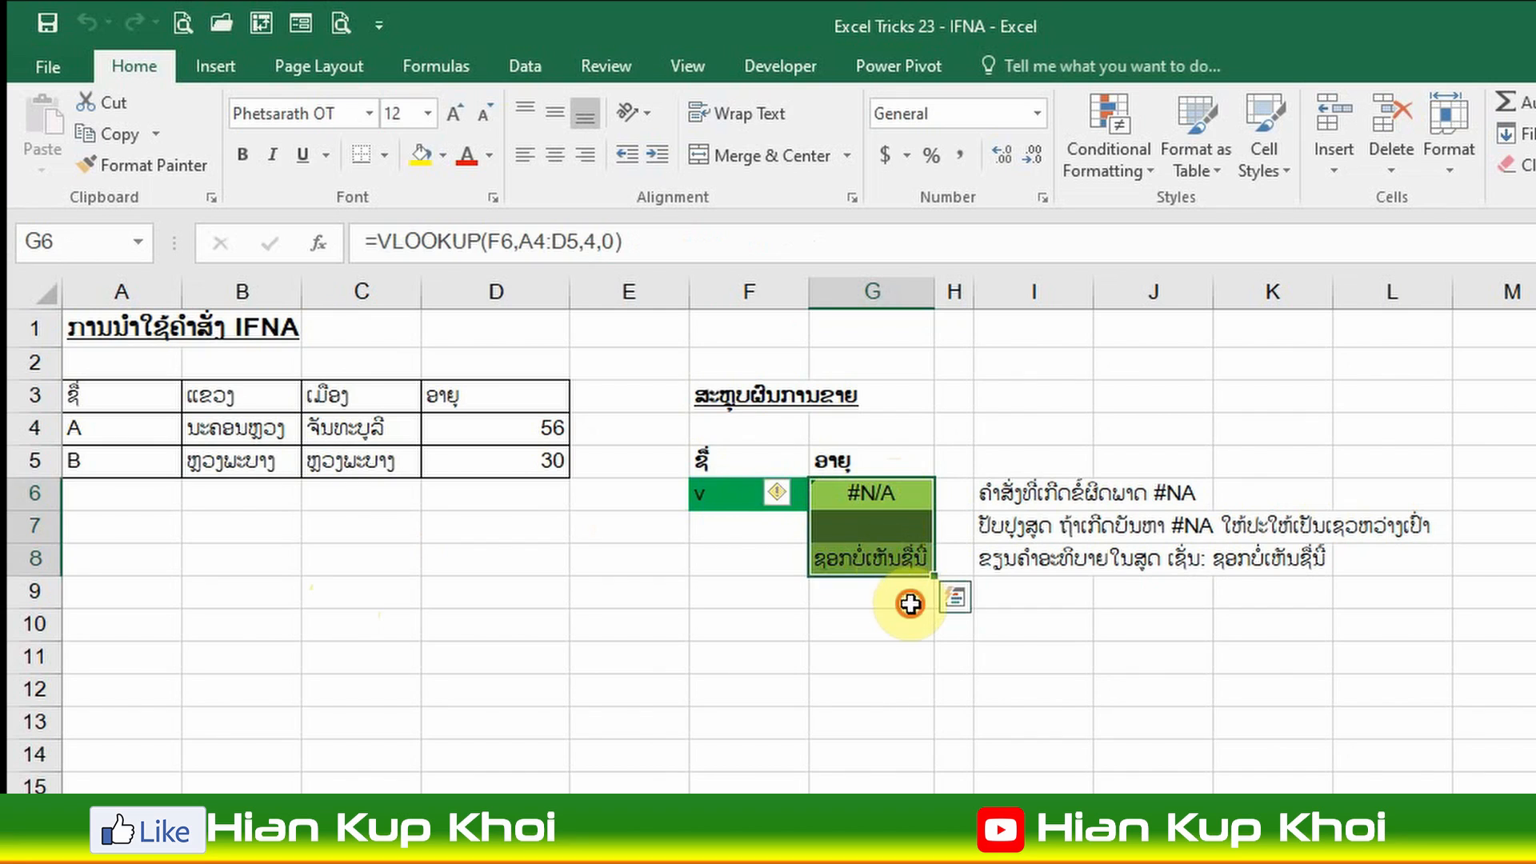
{"action": "left_click", "coordinate": [723, 505]}
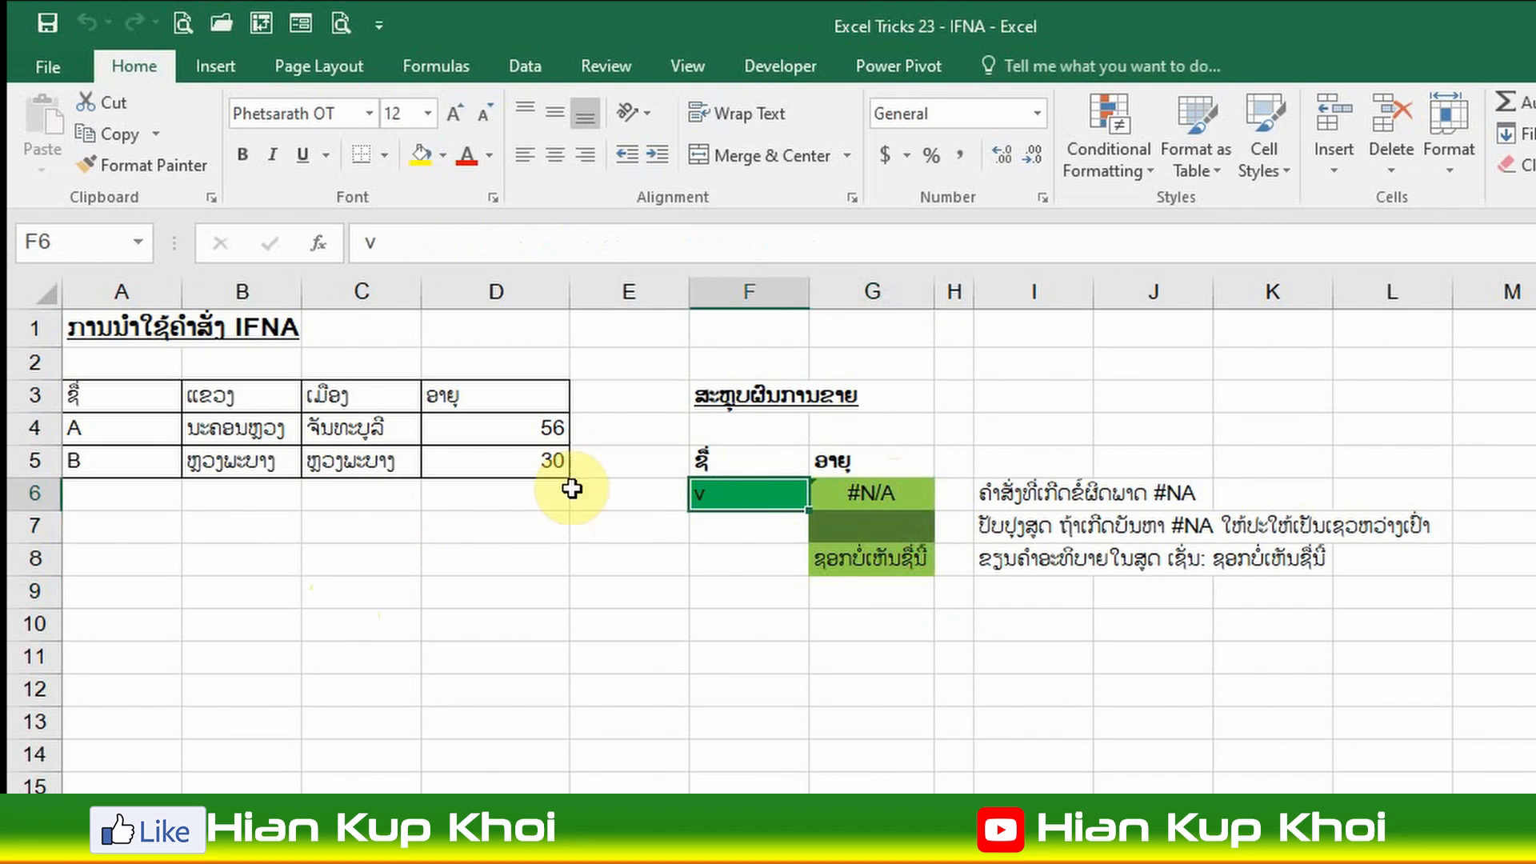
{"action": "left_click_drag", "start_coordinate": [128, 395], "coordinate": [544, 457]}
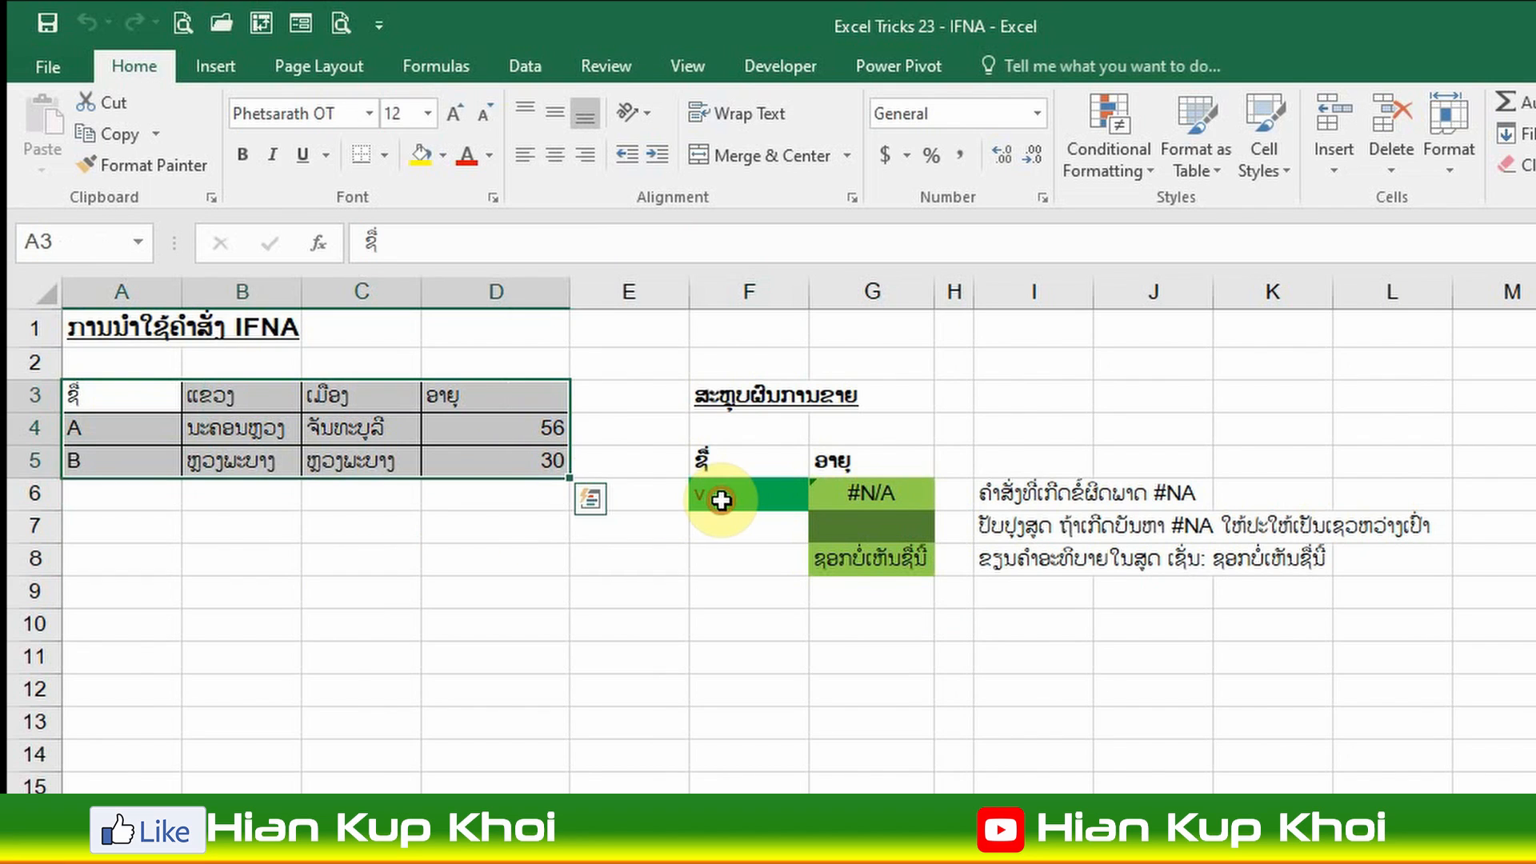
- Set the lookup name in F6 to A and check the age lookup in G6
{"action": "left_click", "coordinate": [722, 501]}
{"action": "key", "text": "BackSpace"}
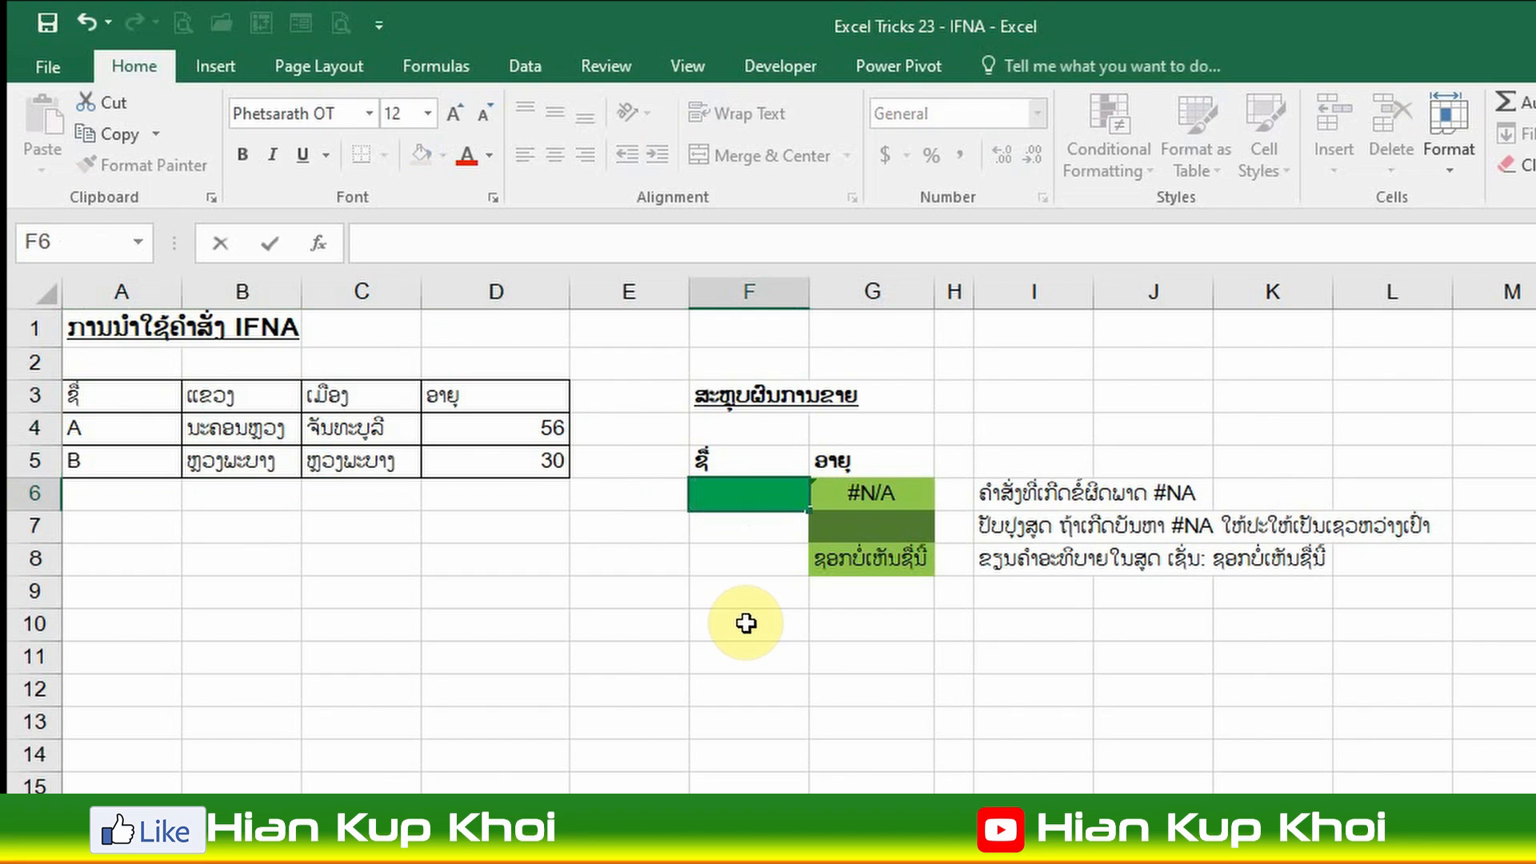
{"action": "type", "text": "A"}
{"action": "key", "text": "ctrl+Return"}
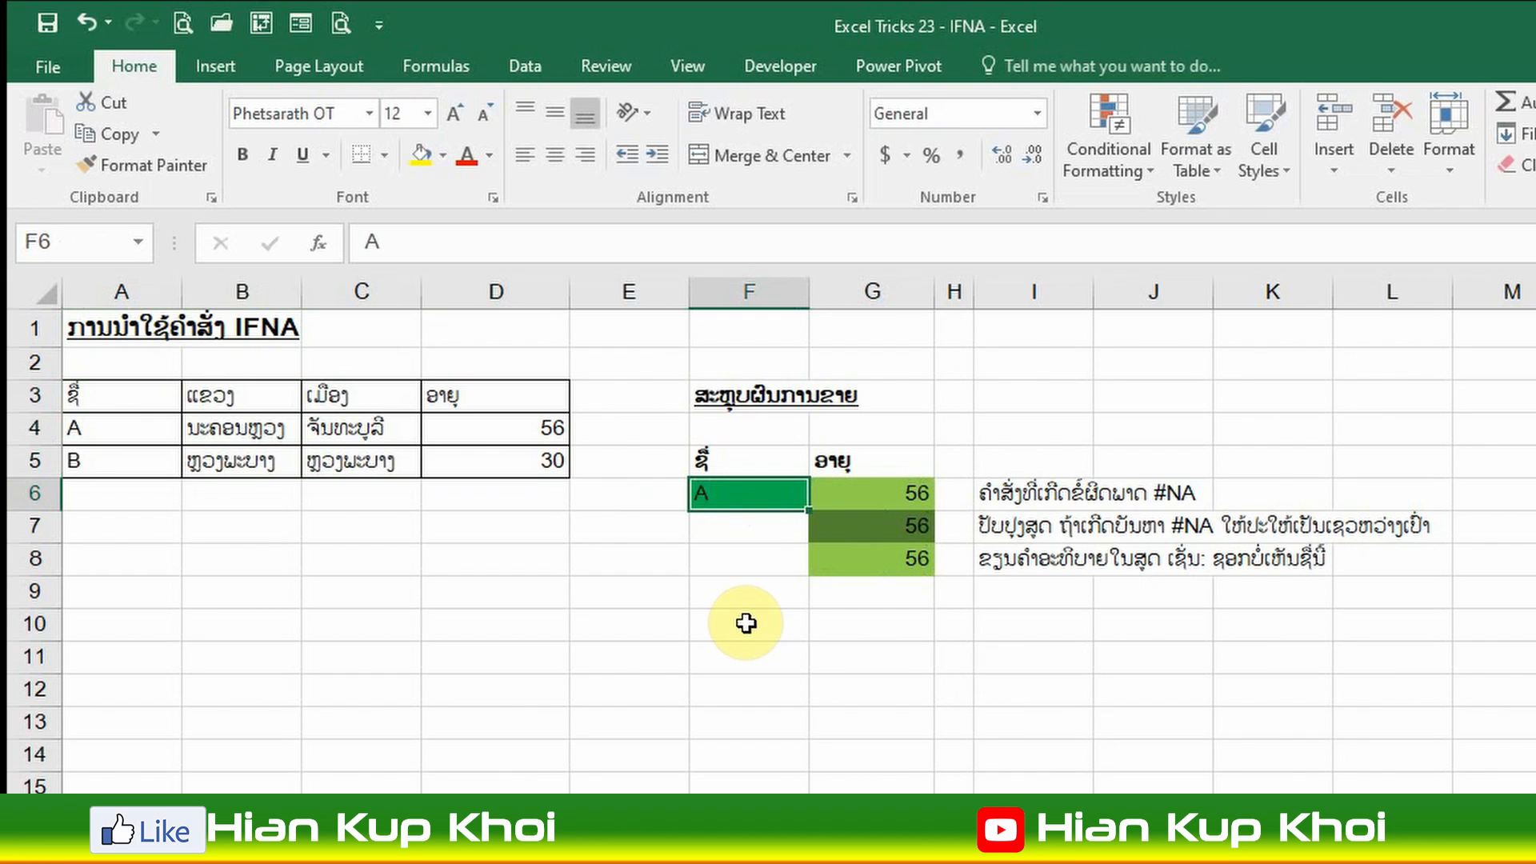
{"action": "left_click", "coordinate": [909, 492]}
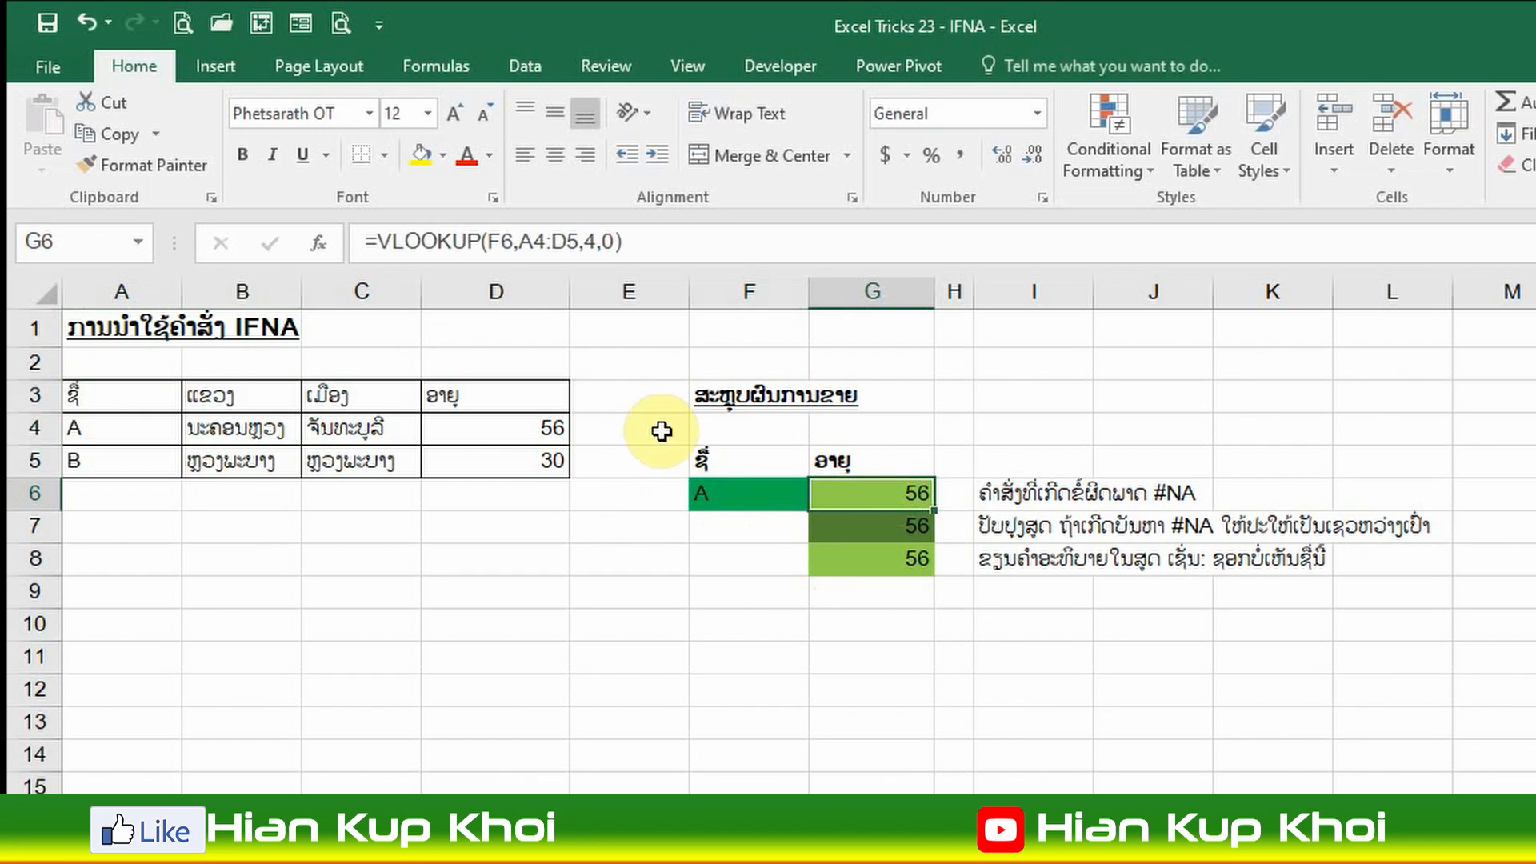
- Try the lookup name B in F6, and replace it with C
{"action": "left_click", "coordinate": [742, 498]}
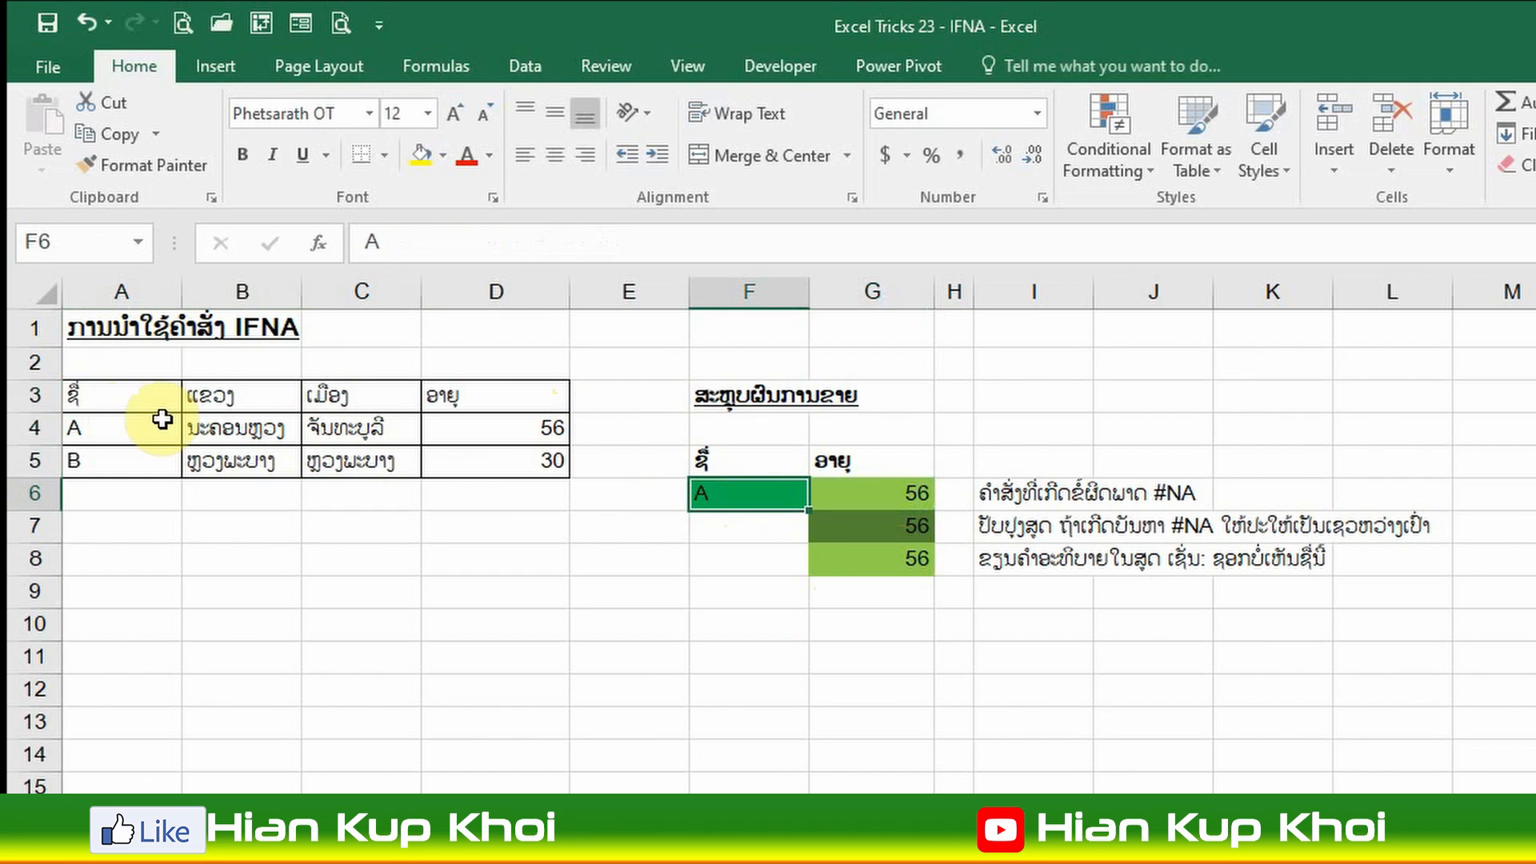
{"action": "left_click", "coordinate": [163, 419]}
{"action": "left_click", "coordinate": [722, 497]}
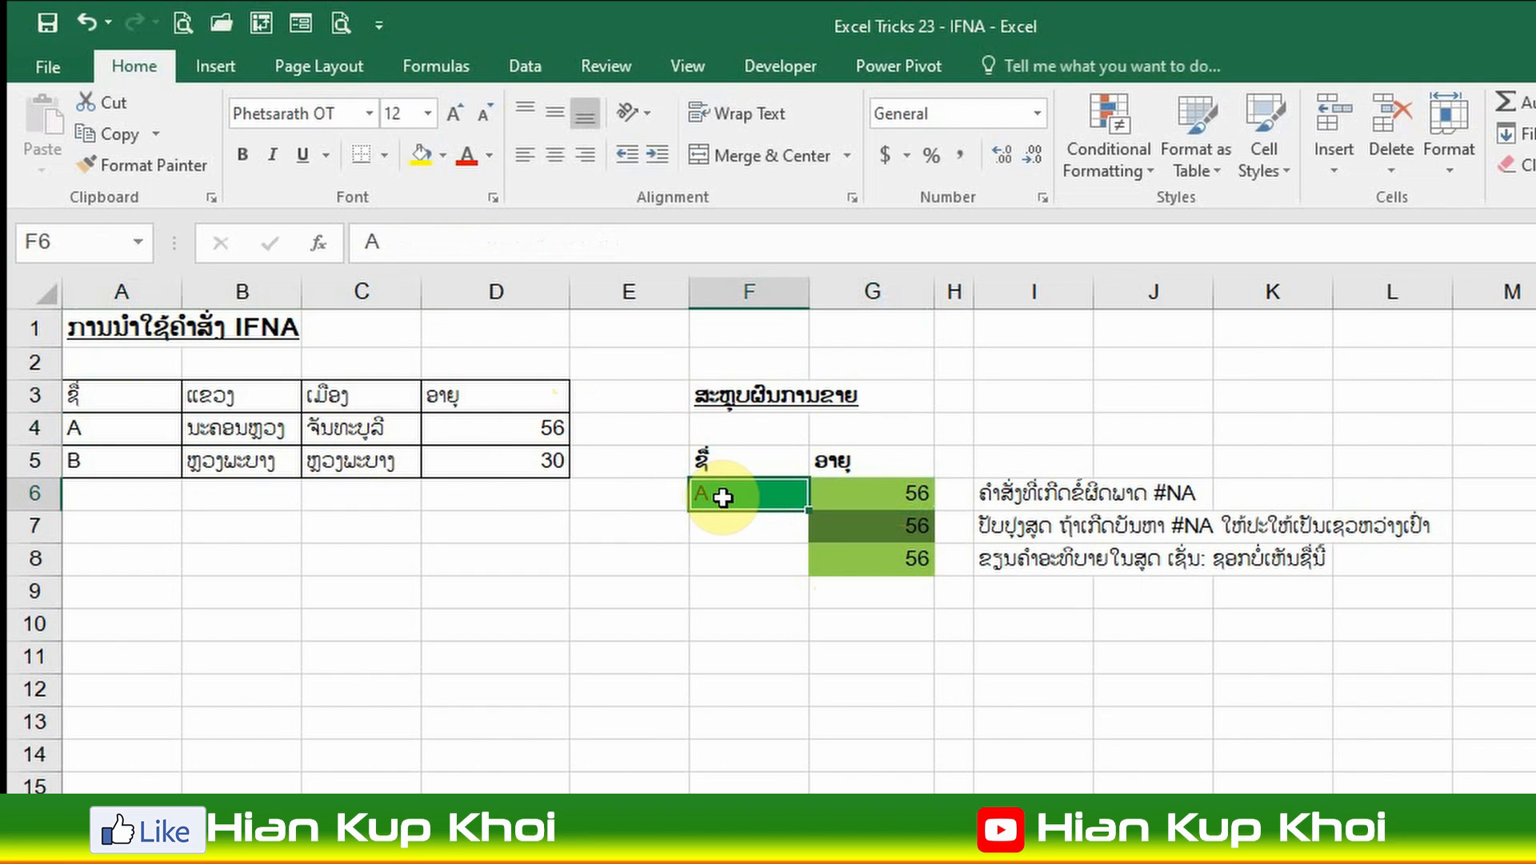
{"action": "type", "text": "B"}
{"action": "key", "text": "ctrl+Return"}
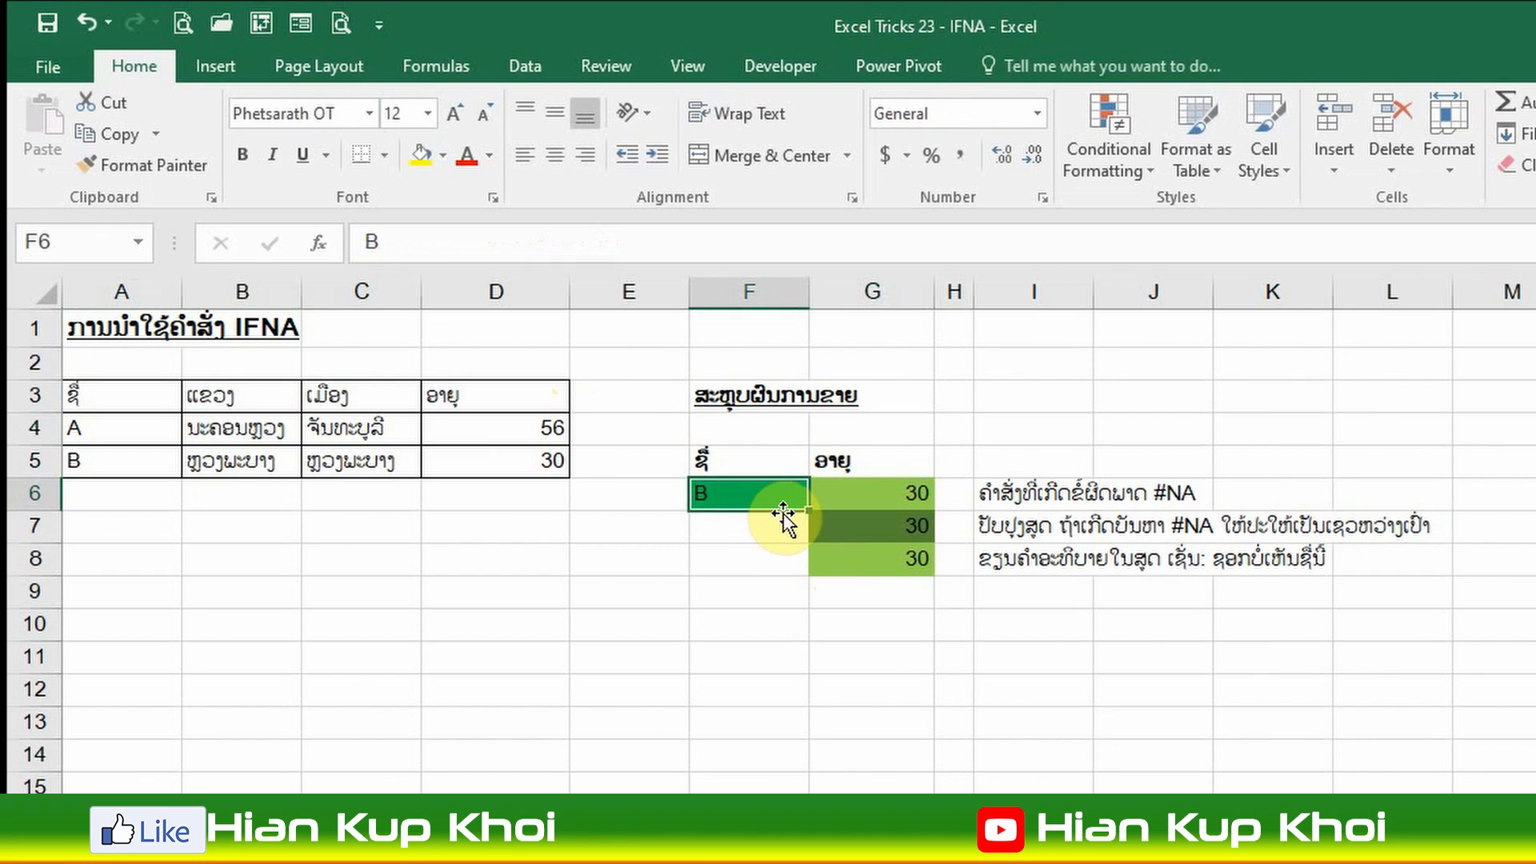
{"action": "type", "text": "C"}
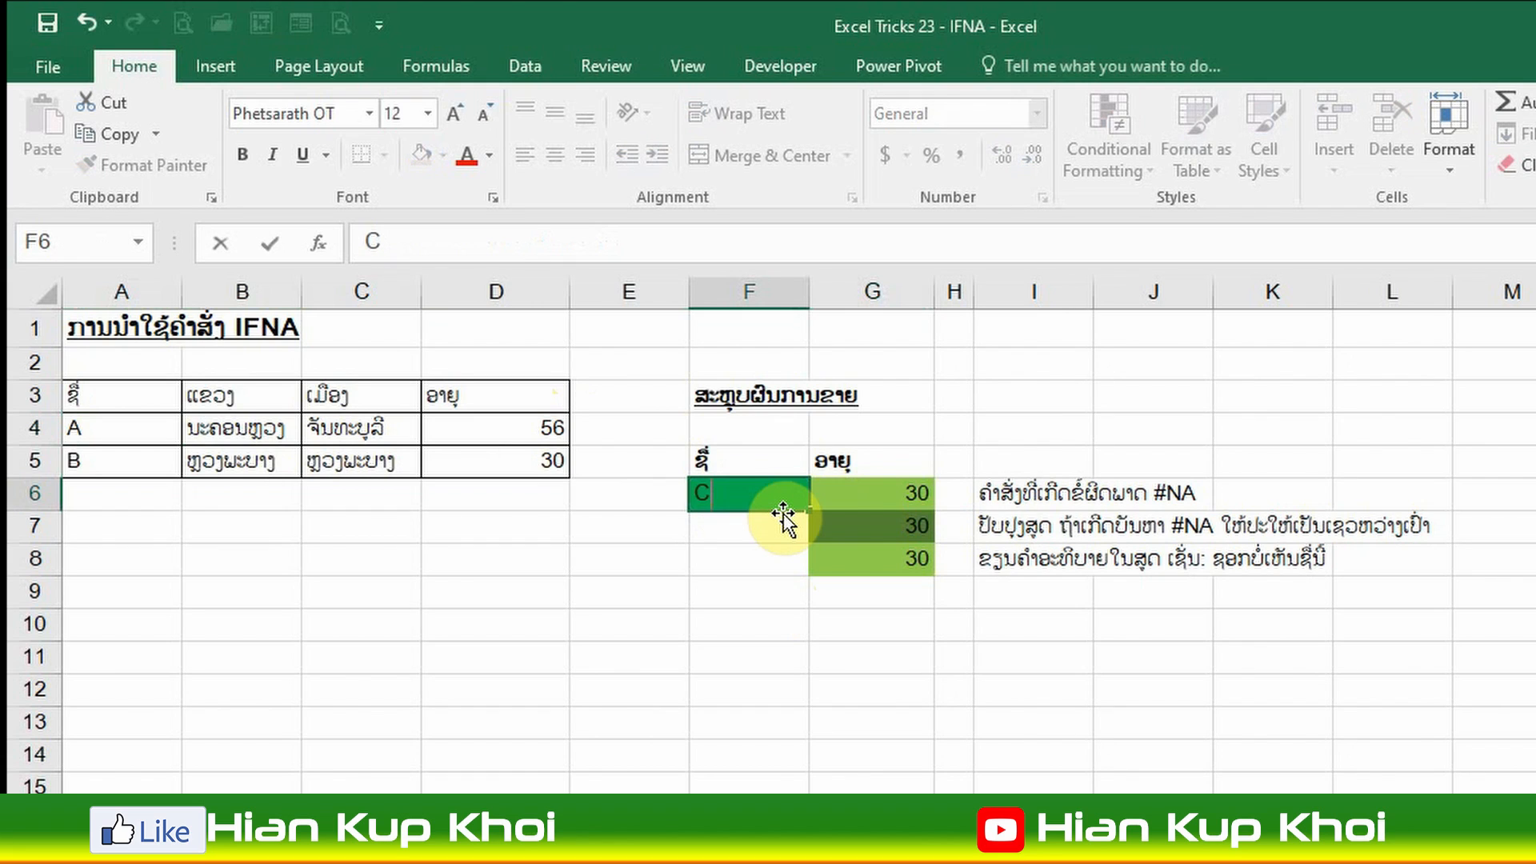
{"action": "key", "text": "ctrl+Return"}
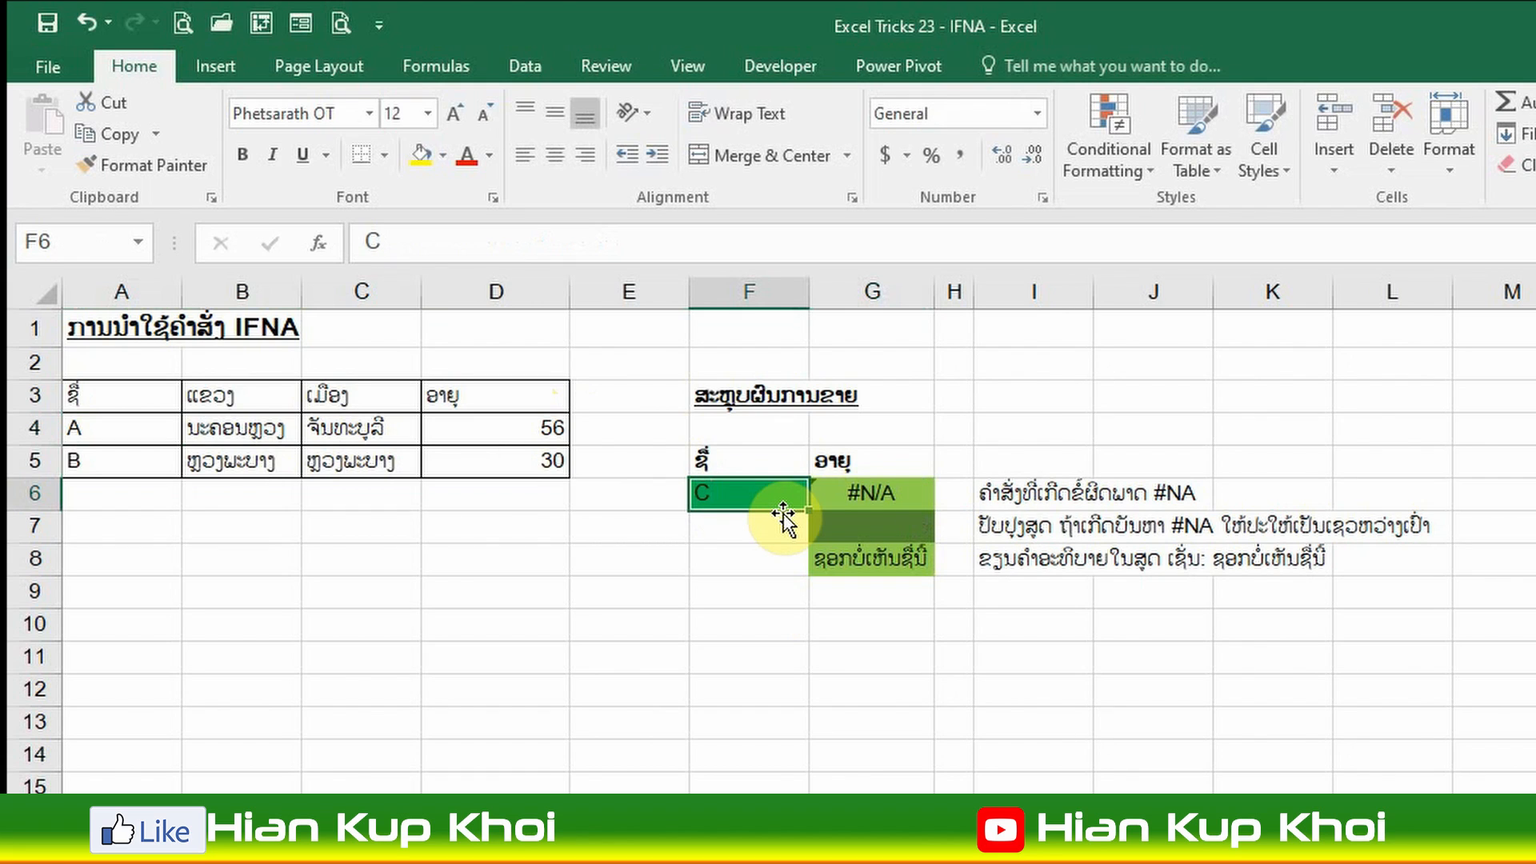
- Compare the plain VLOOKUP formula in G6 with the IFNA formulas in G7 and G8
{"action": "left_click", "coordinate": [890, 490]}
{"action": "left_click", "coordinate": [960, 470]}
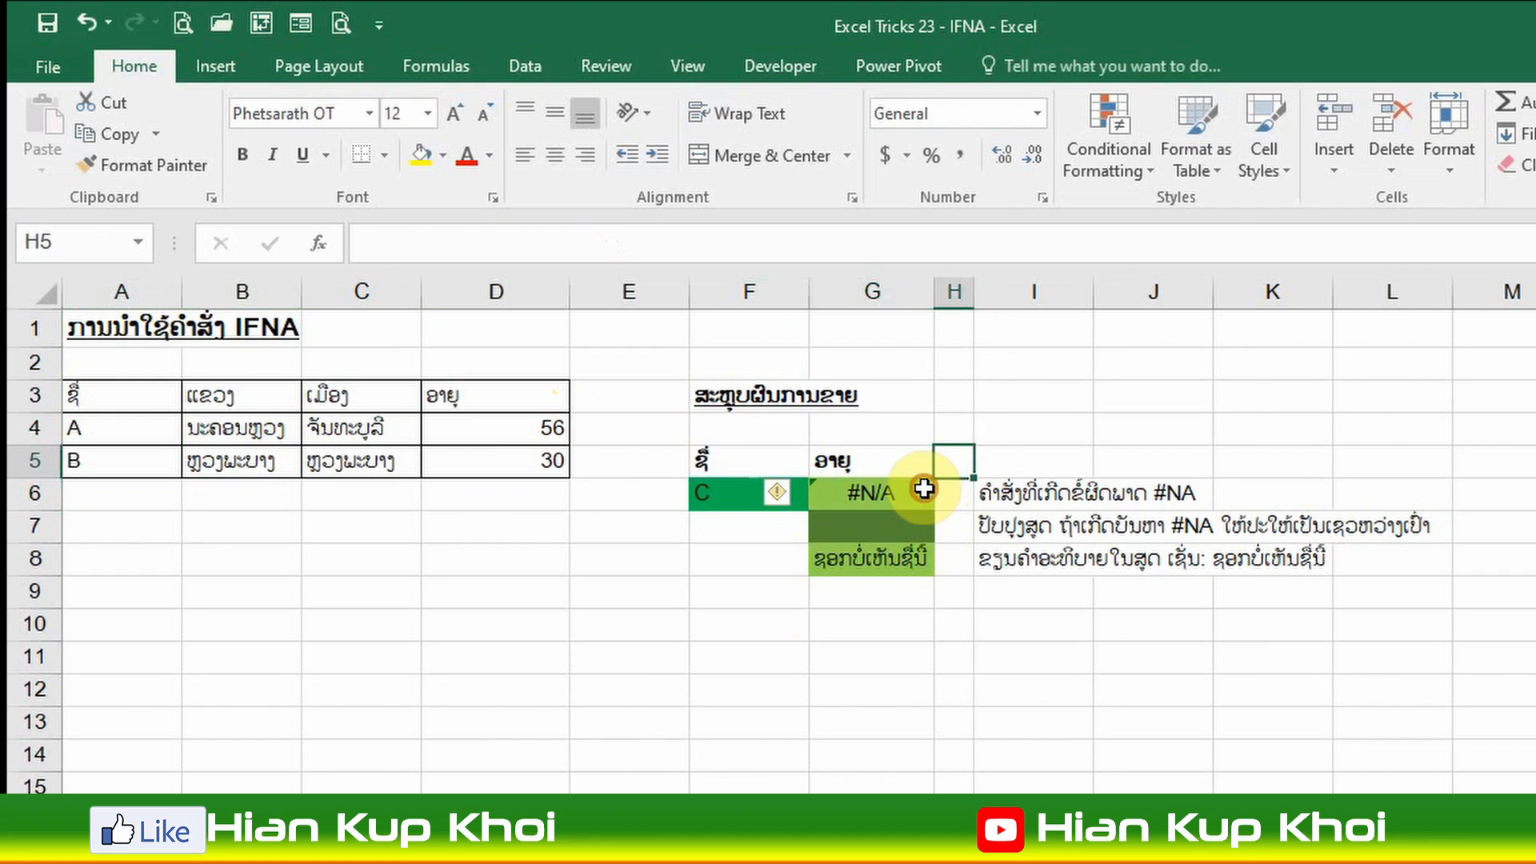
{"action": "left_click", "coordinate": [921, 489]}
{"action": "left_click", "coordinate": [972, 462]}
{"action": "left_click", "coordinate": [915, 524]}
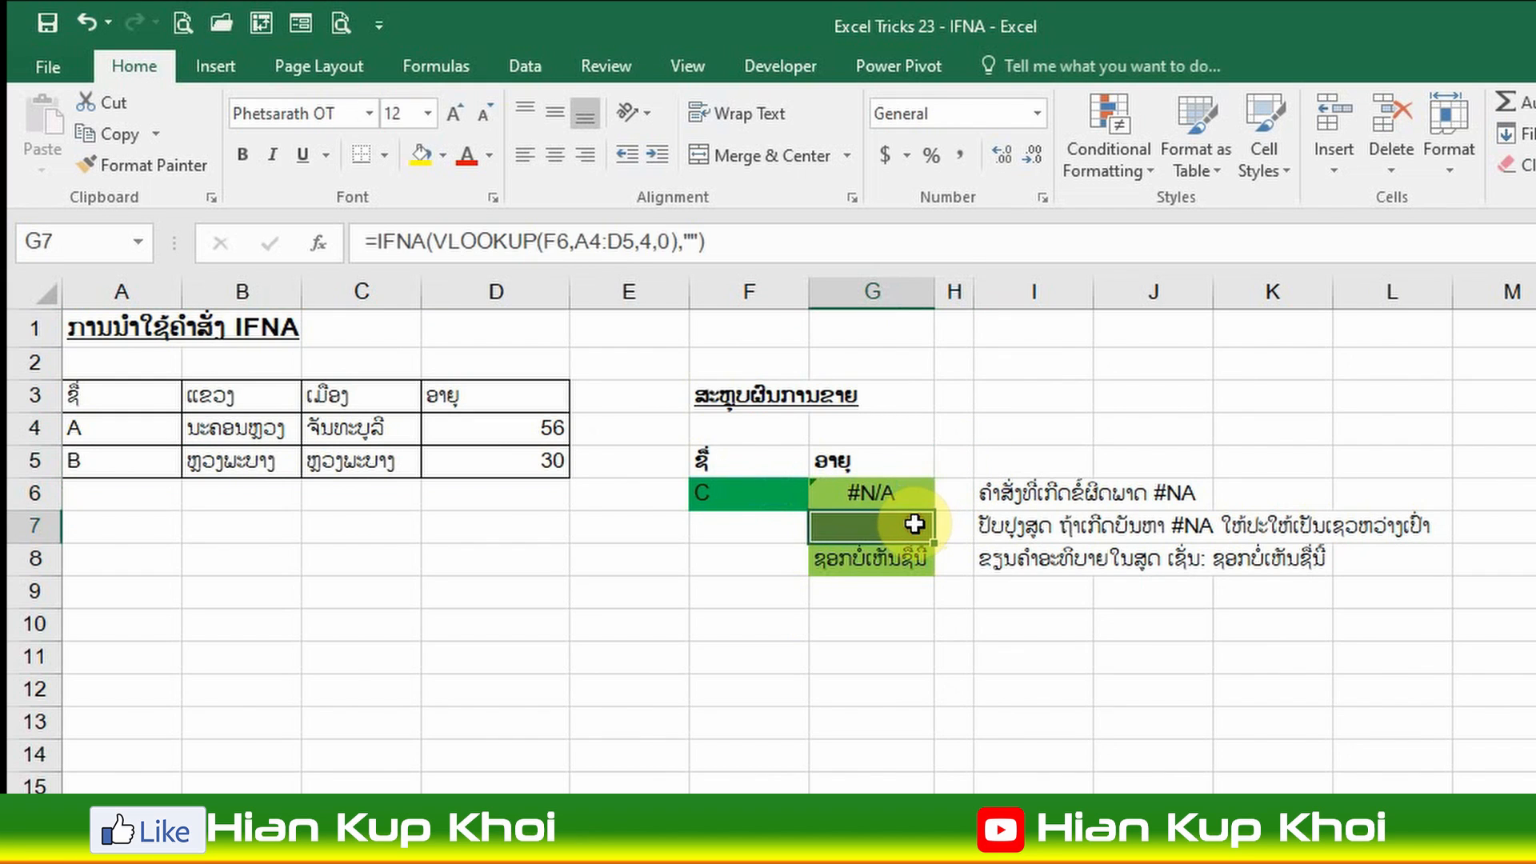
{"action": "left_click", "coordinate": [902, 552]}
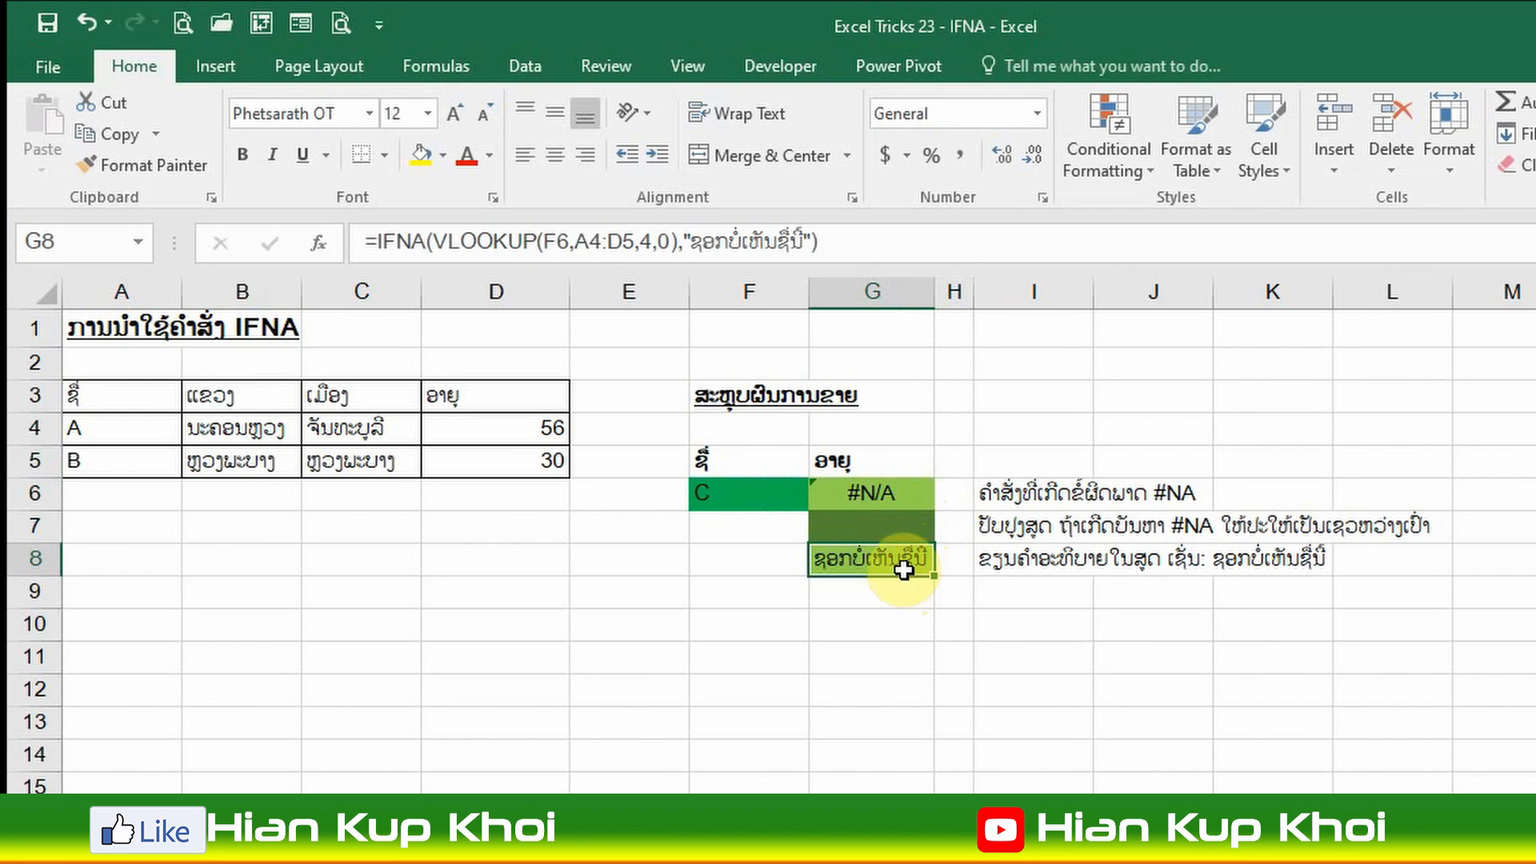
{"action": "left_click", "coordinate": [900, 526]}
{"action": "left_click", "coordinate": [902, 558]}
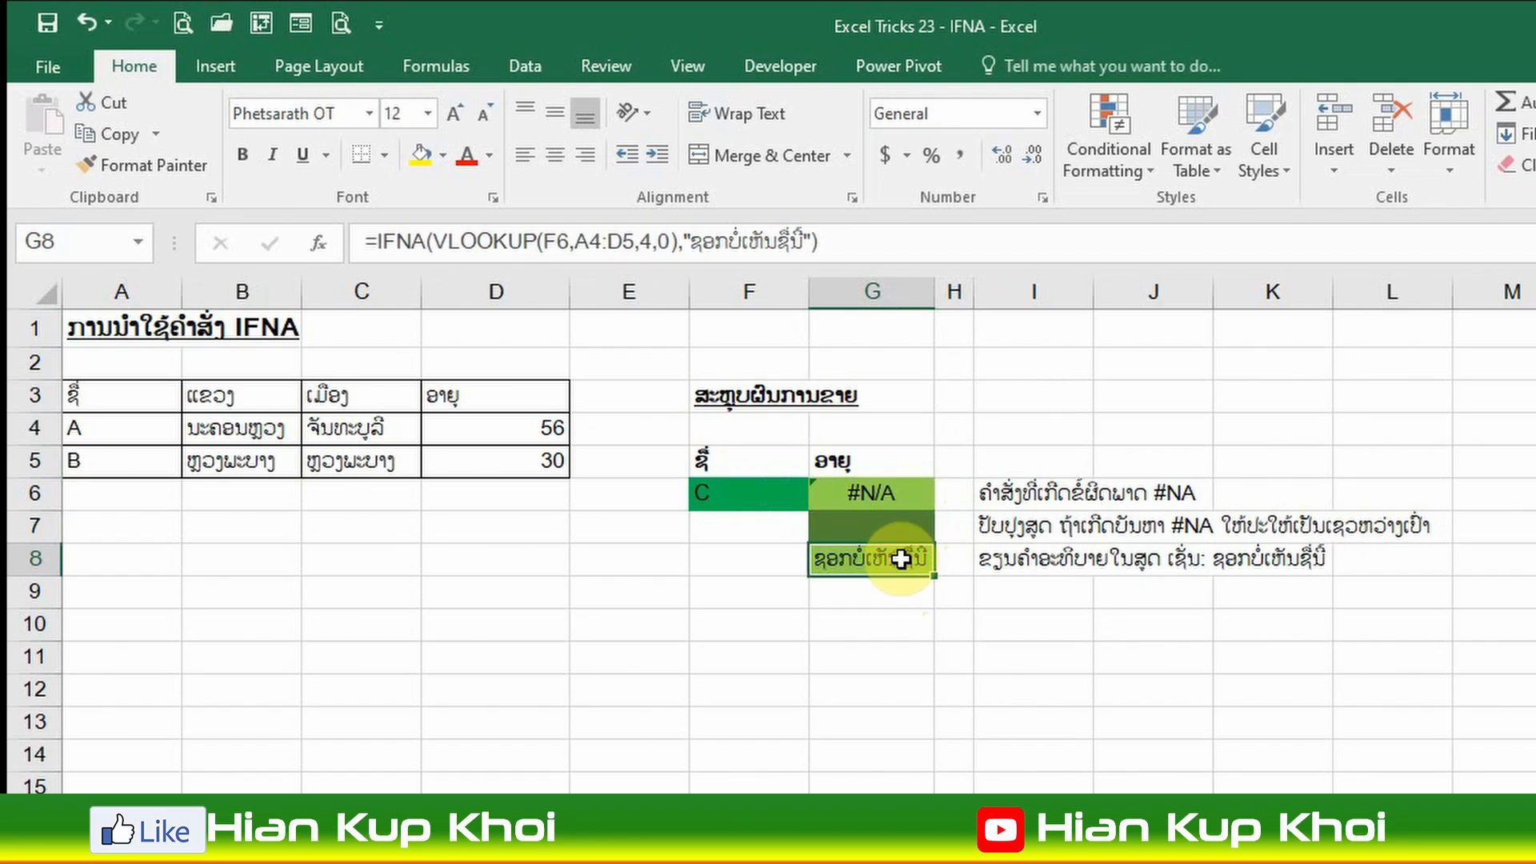
{"action": "left_click", "coordinate": [905, 607]}
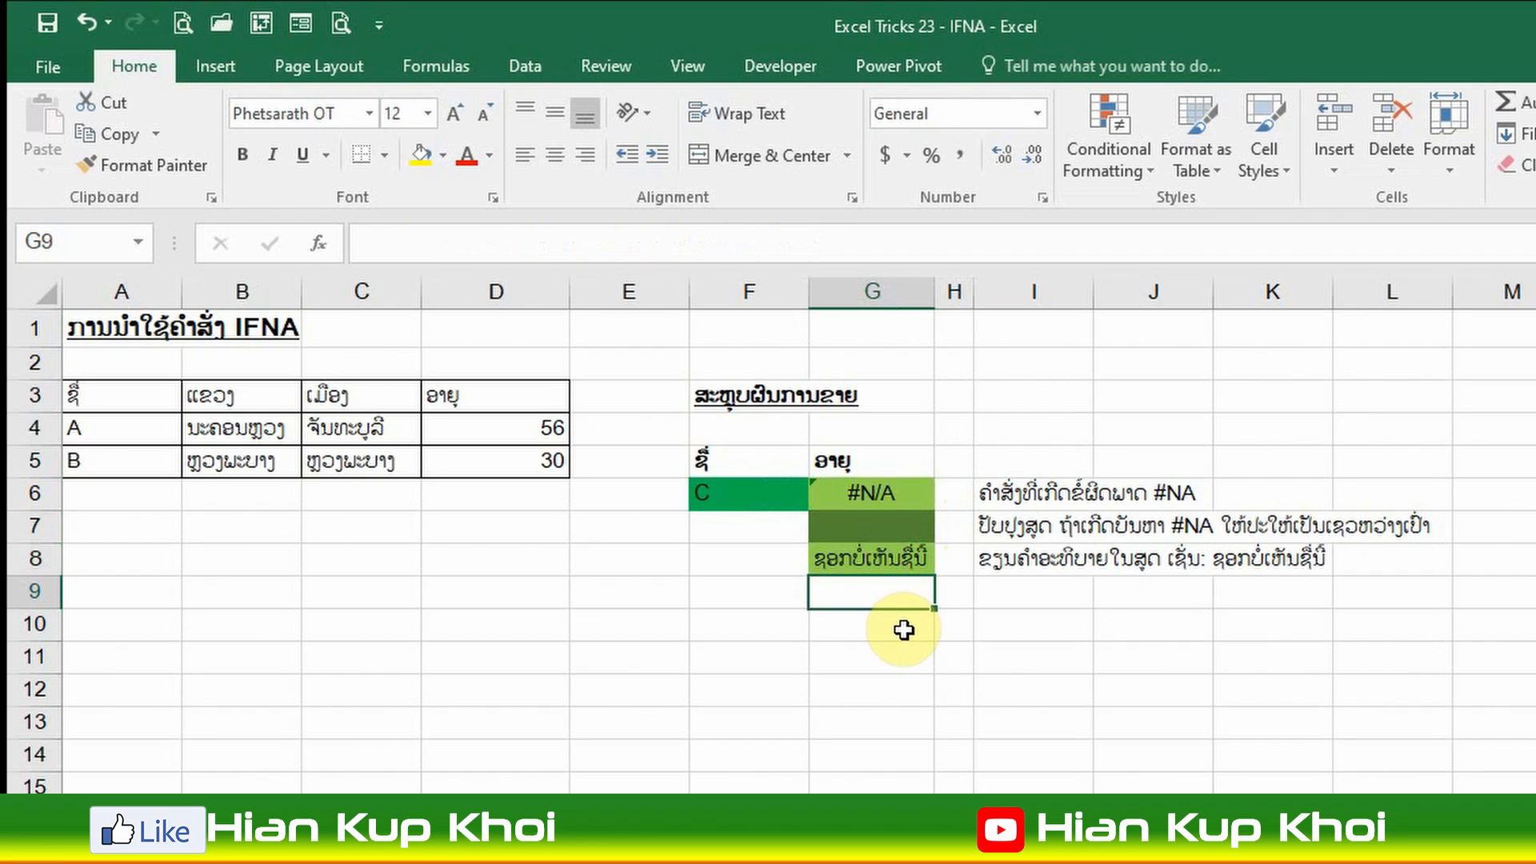
- Clear the formulas from G6:G8 and enter =VLOOKUP(F6,A4:D5,4,0) in G6
{"action": "left_click_drag", "start_coordinate": [874, 499], "coordinate": [880, 571]}
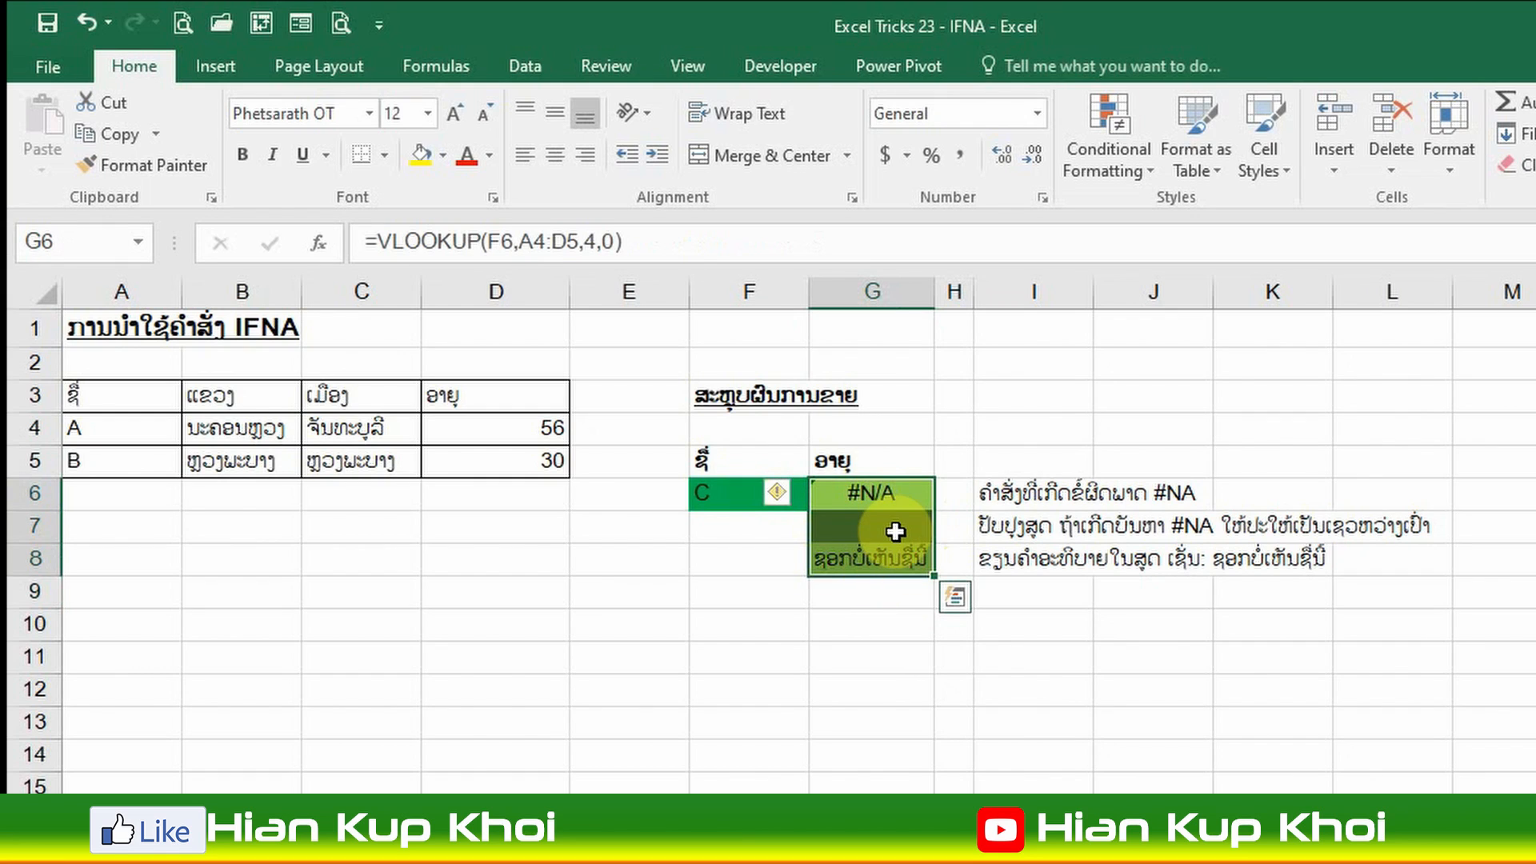
{"action": "key", "text": "Delete"}
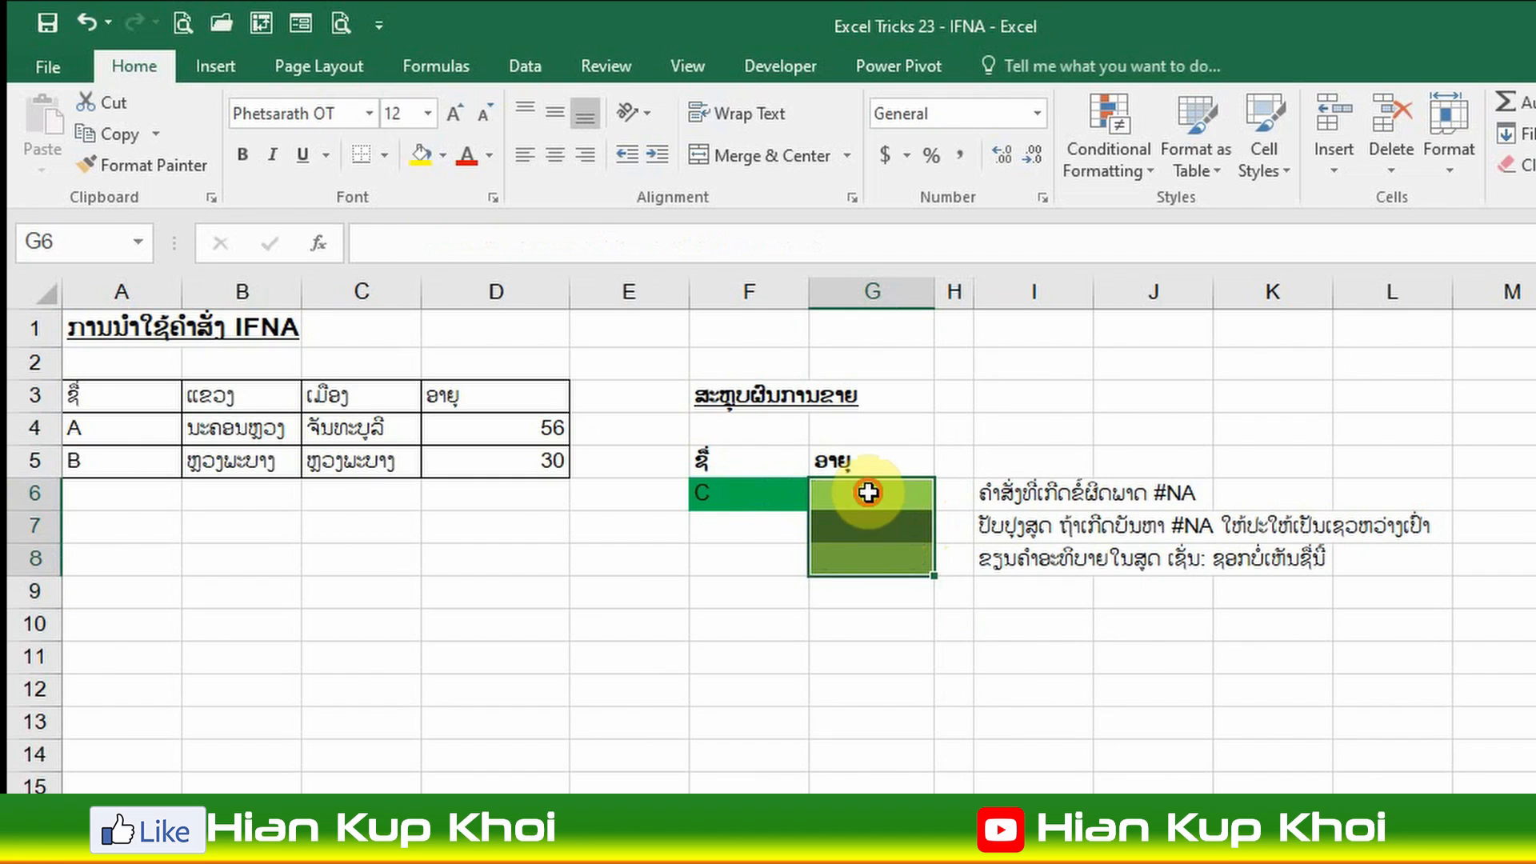
{"action": "type", "text": "="}
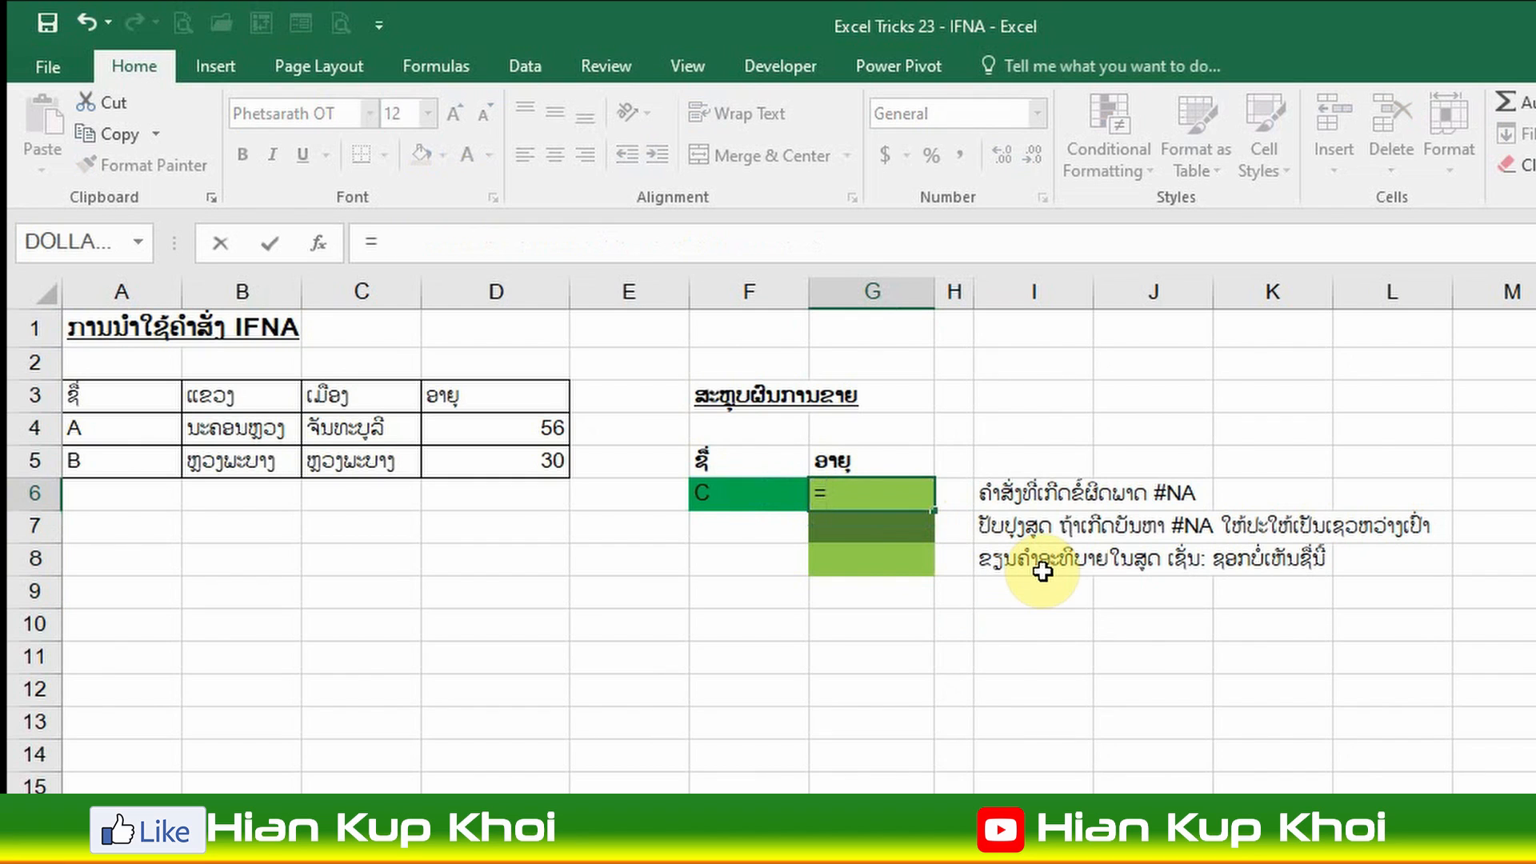
{"action": "type", "text": "vlo"}
{"action": "key", "text": "Tab"}
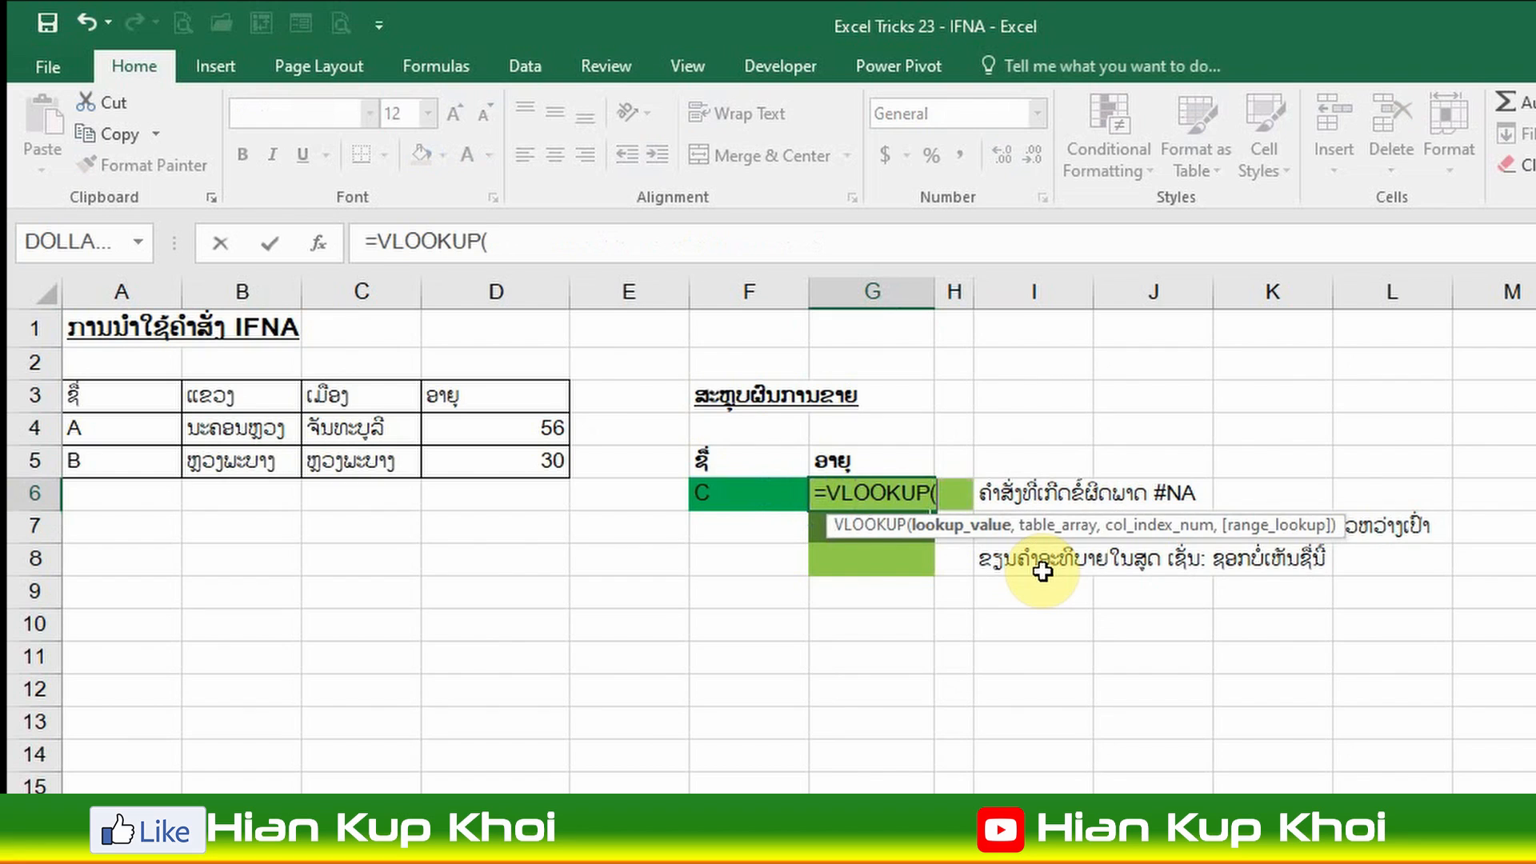
{"action": "left_click", "coordinate": [730, 486]}
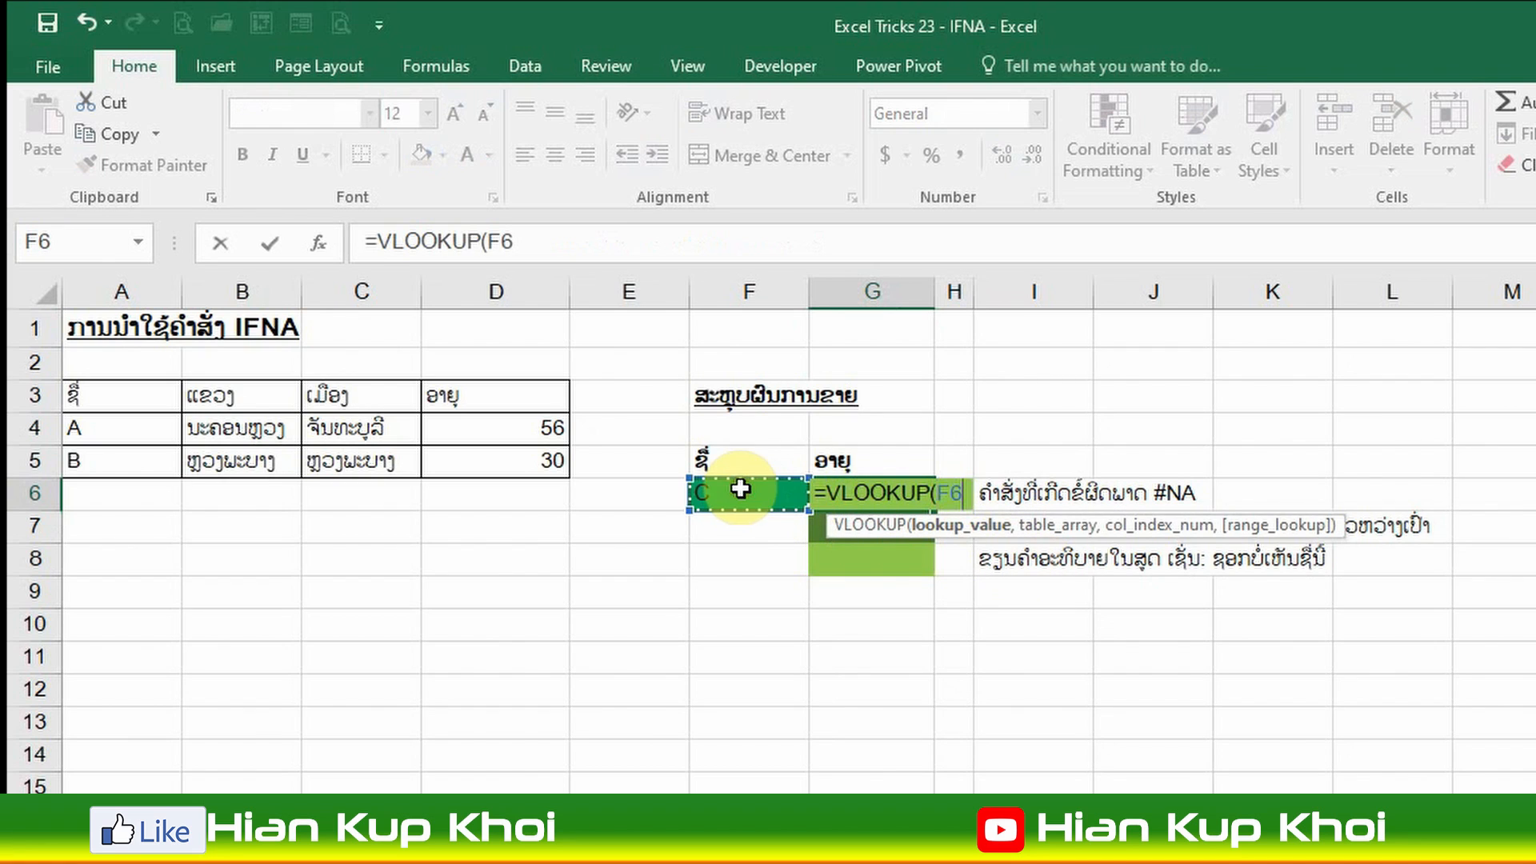
{"action": "type", "text": ","}
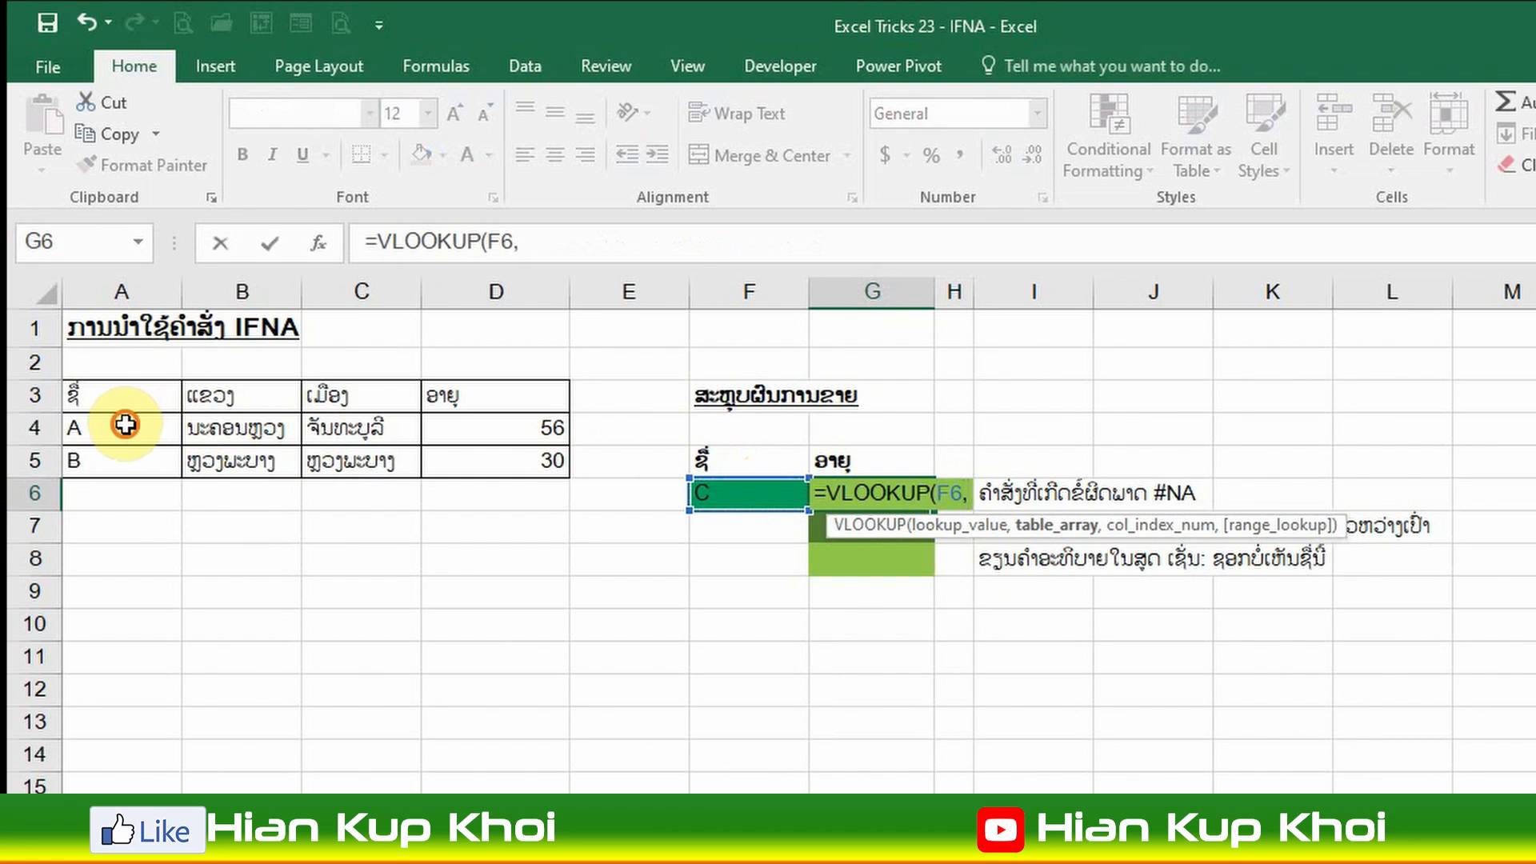
{"action": "left_click_drag", "start_coordinate": [124, 426], "coordinate": [459, 463]}
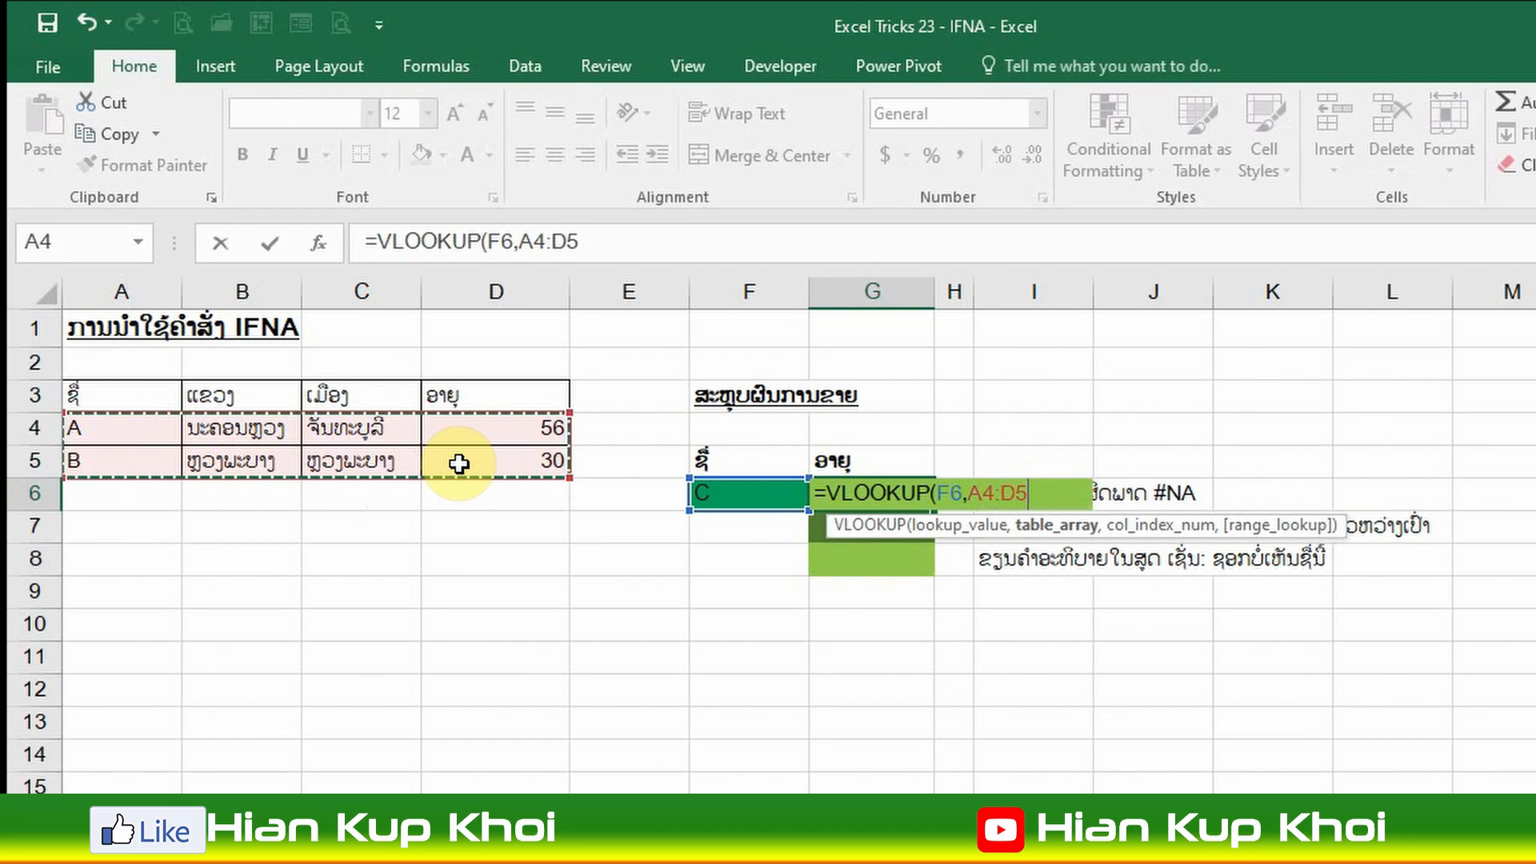
{"action": "type", "text": ","}
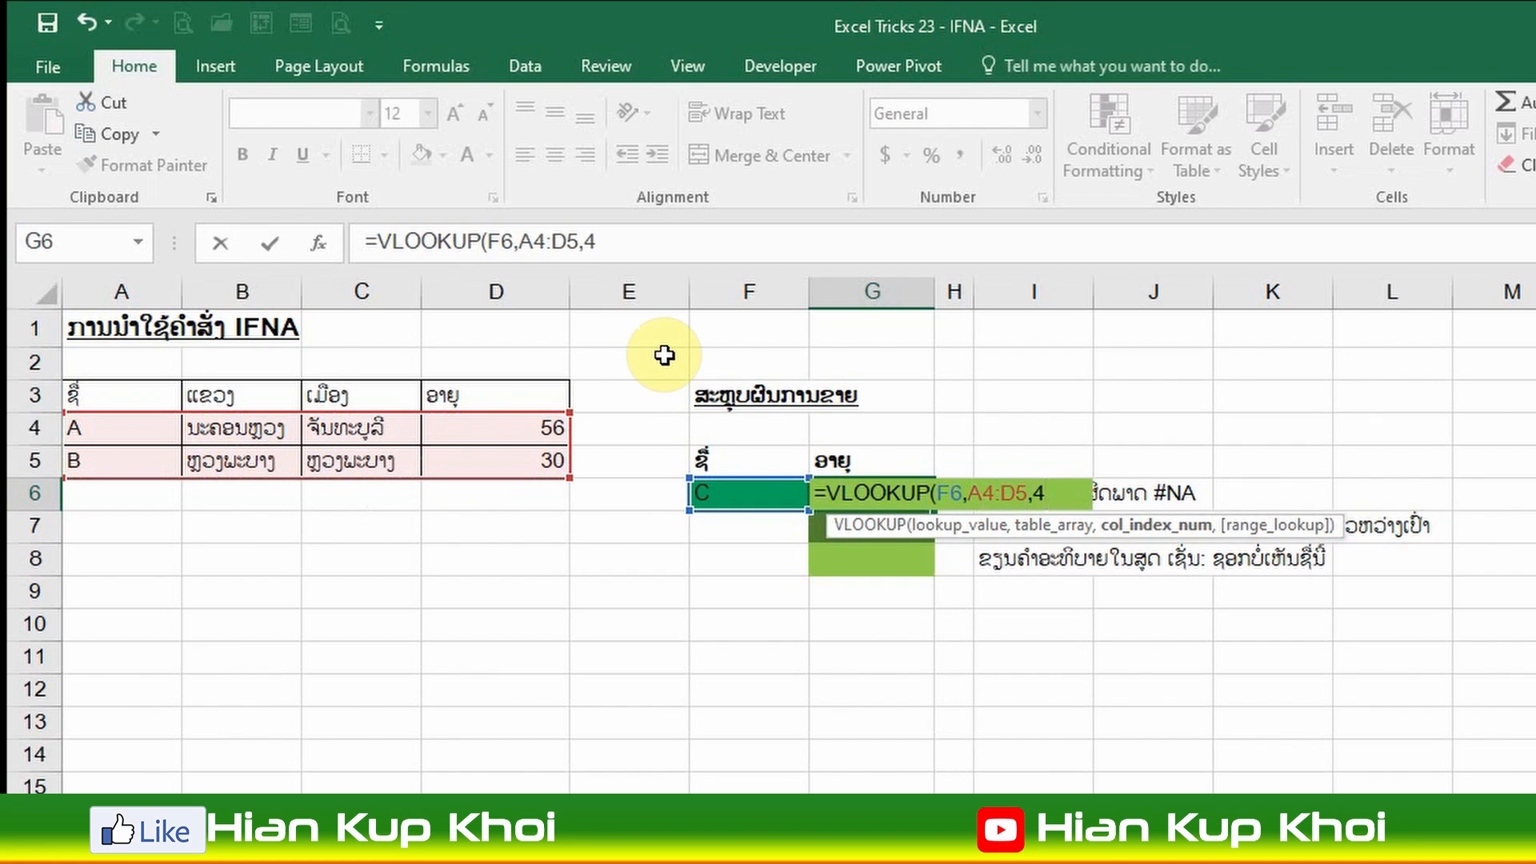
{"action": "type", "text": "4,0"}
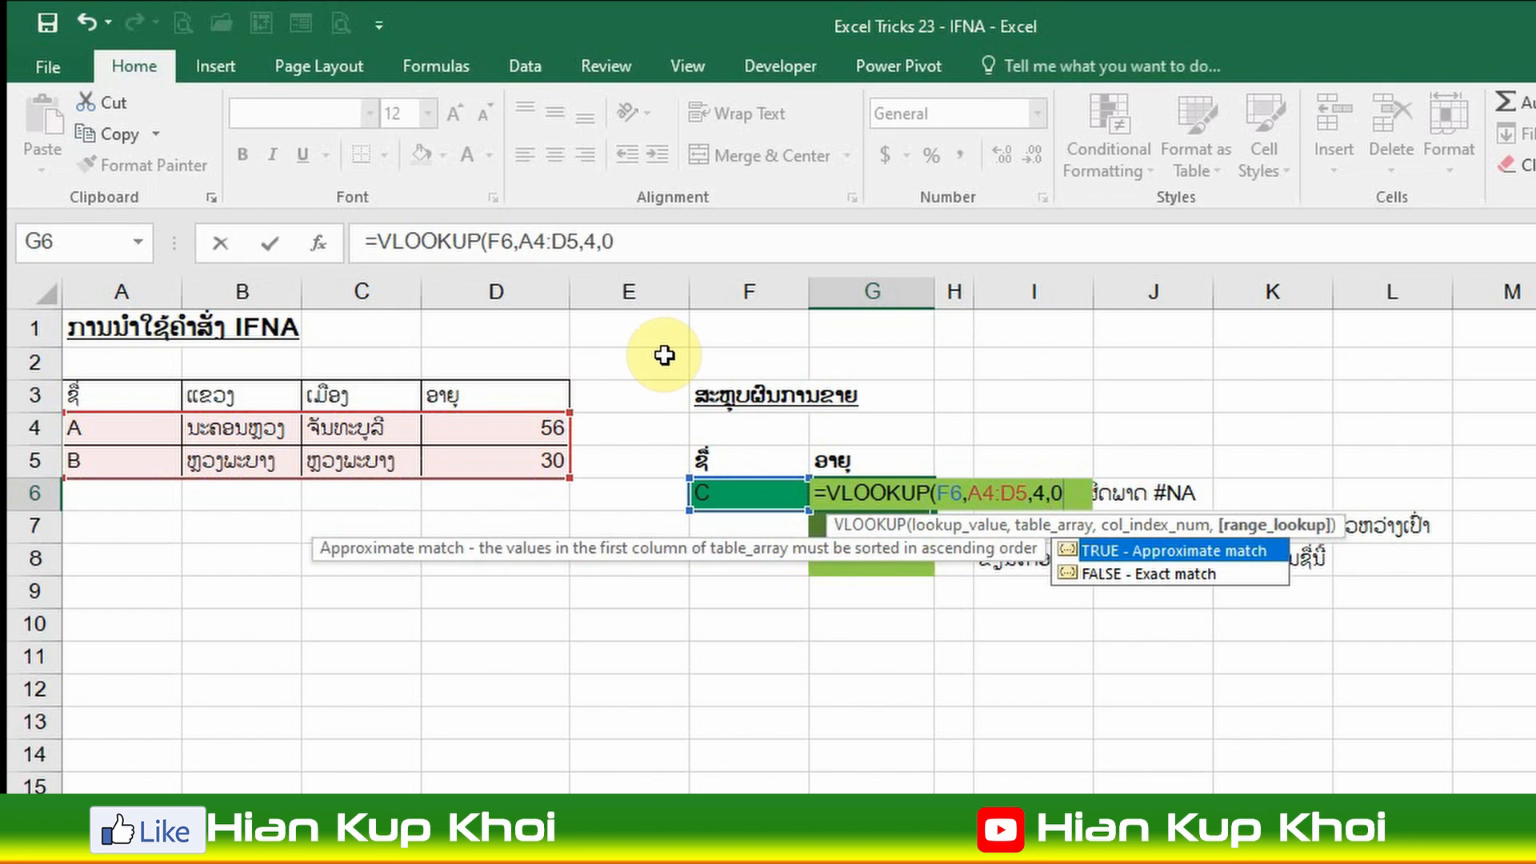
{"action": "key", "text": "ctrl+Return"}
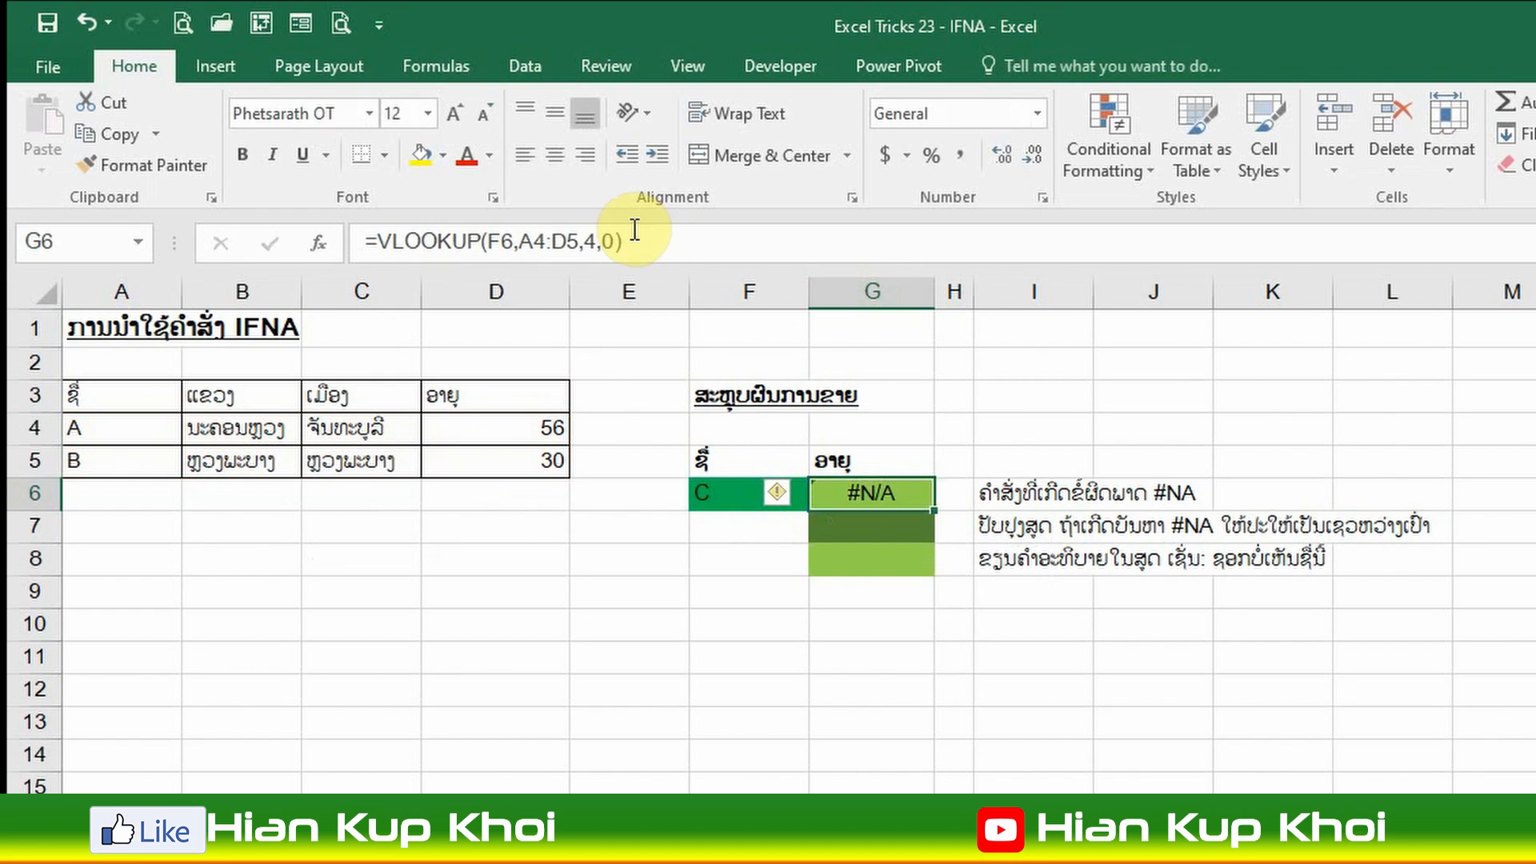
- Copy the formula text =VLOOKUP(F6,A4:D5,4,0) from G6 into G7 and G8
{"action": "left_click", "coordinate": [863, 532]}
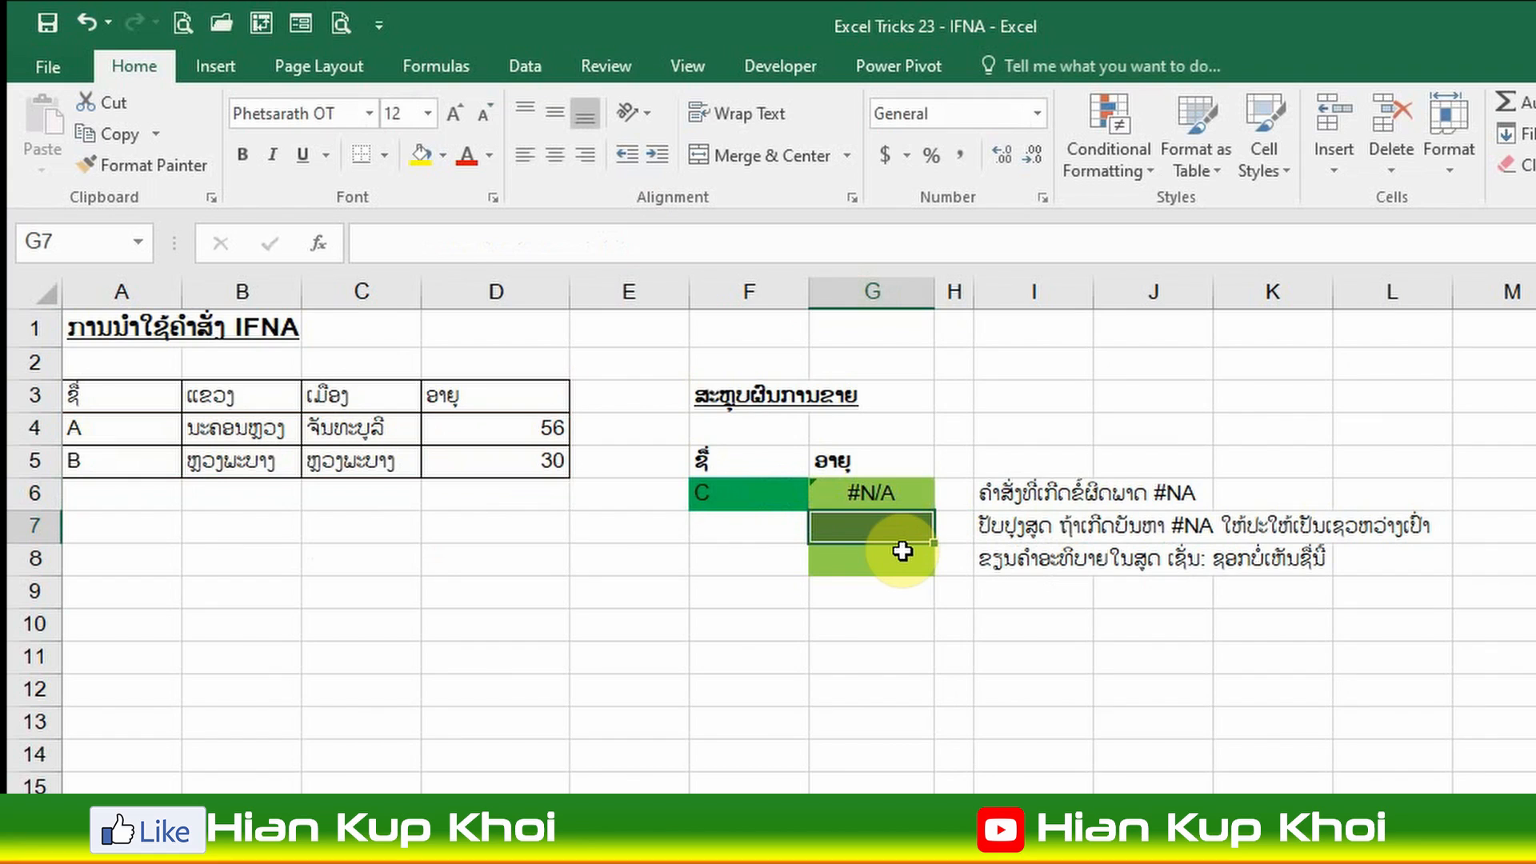
{"action": "left_click", "coordinate": [908, 498]}
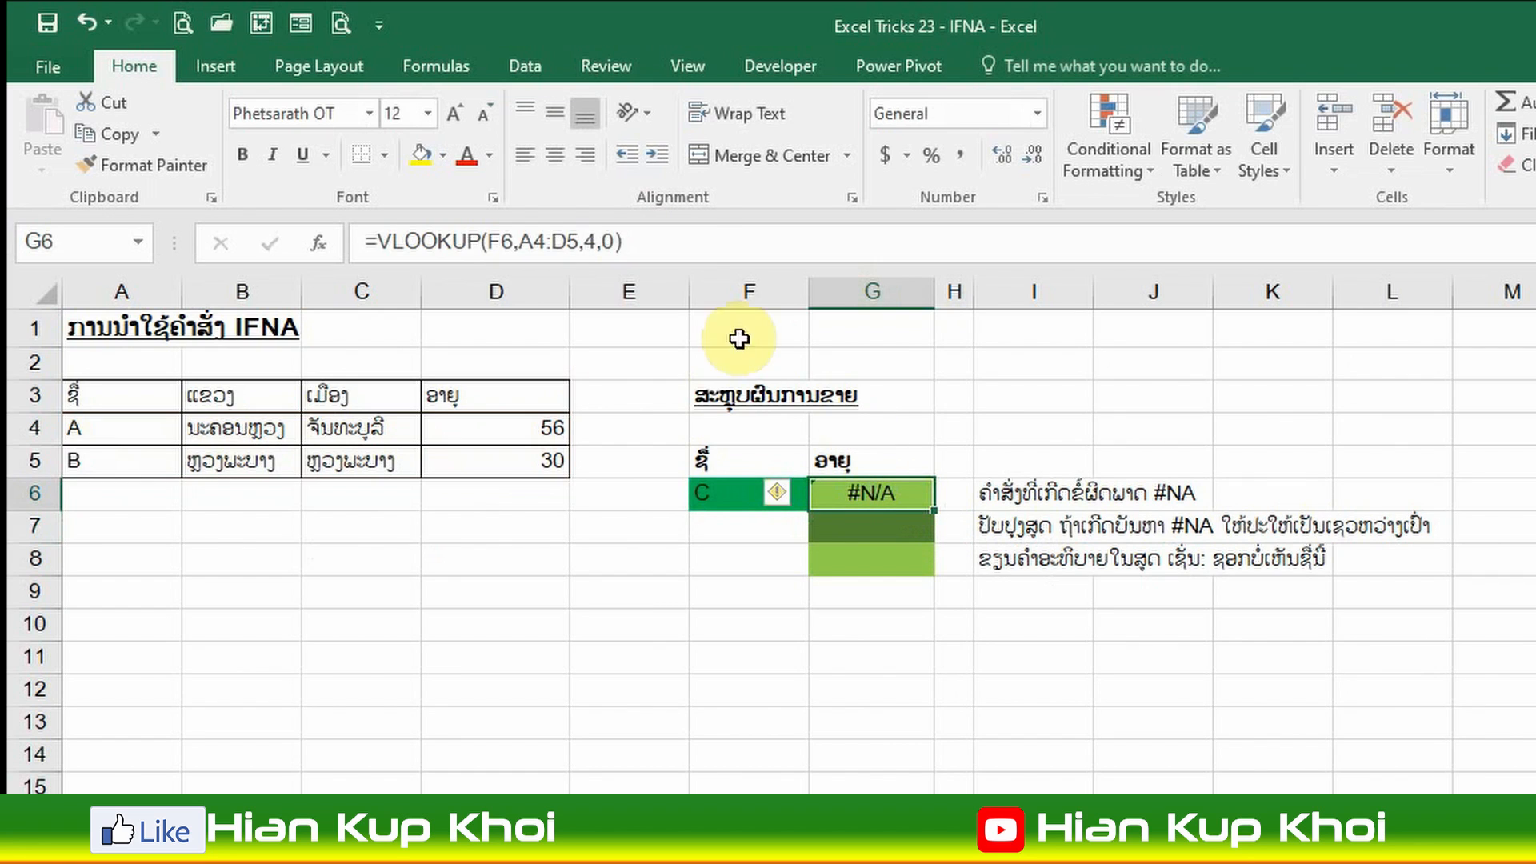
{"action": "left_click_drag", "start_coordinate": [651, 236], "coordinate": [380, 226]}
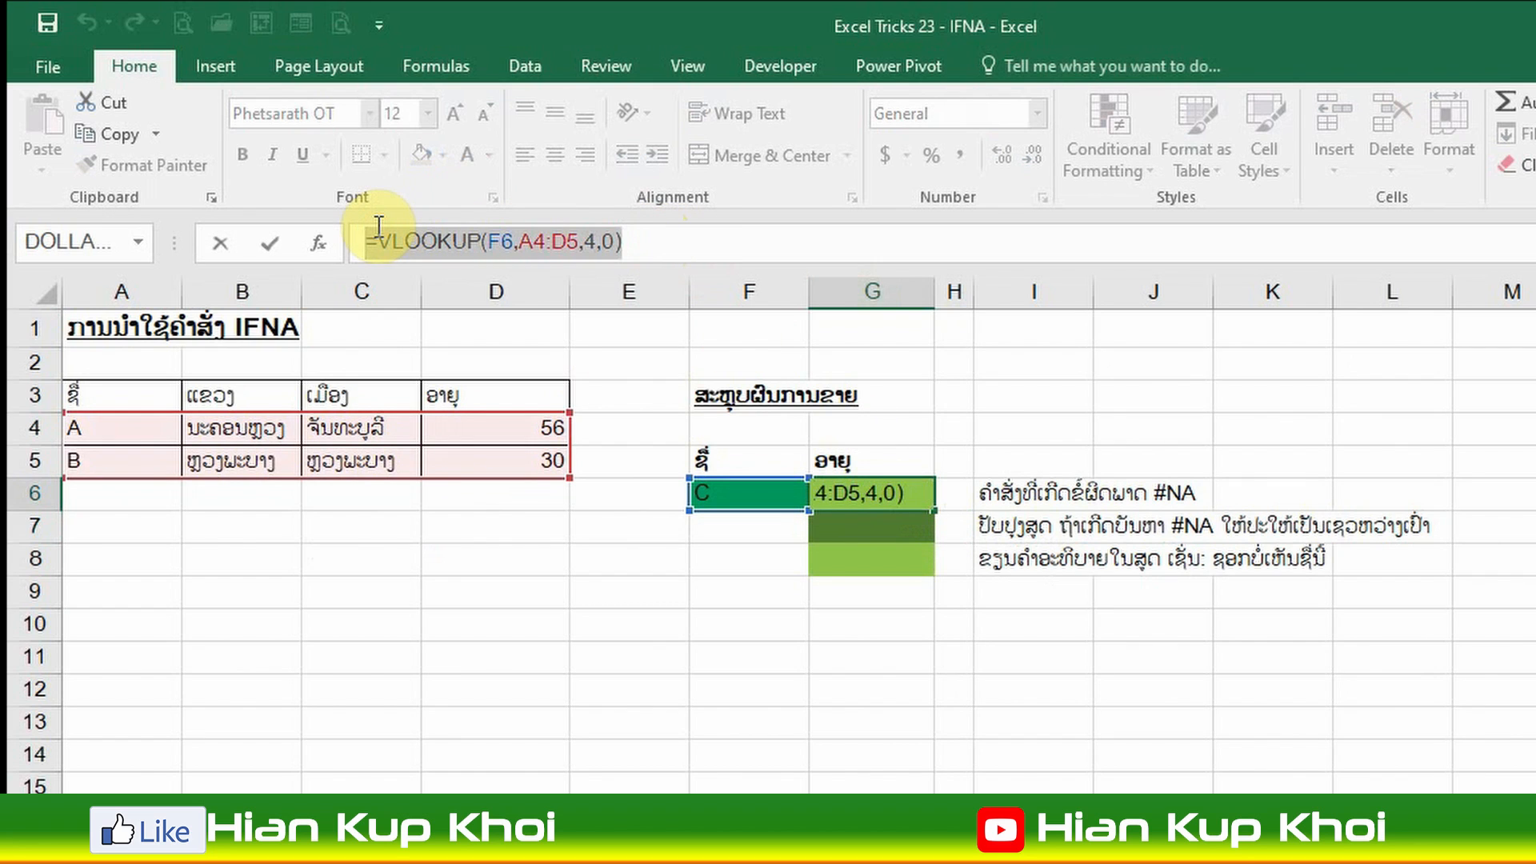
{"action": "key", "text": "ctrl+c"}
{"action": "key", "text": "Escape"}
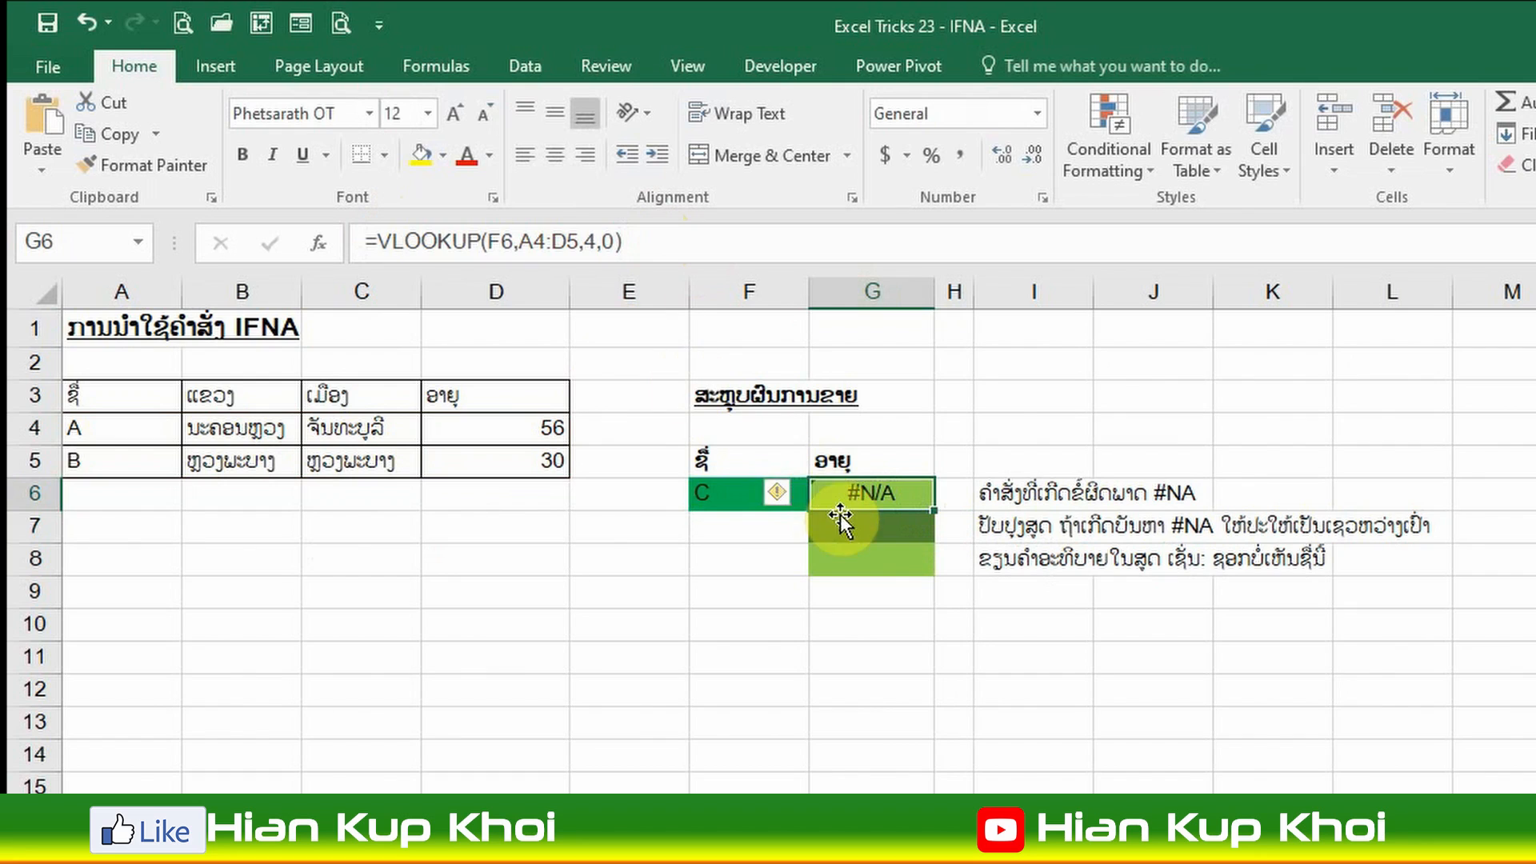
{"action": "left_click", "coordinate": [848, 527]}
{"action": "key", "text": "ctrl+v"}
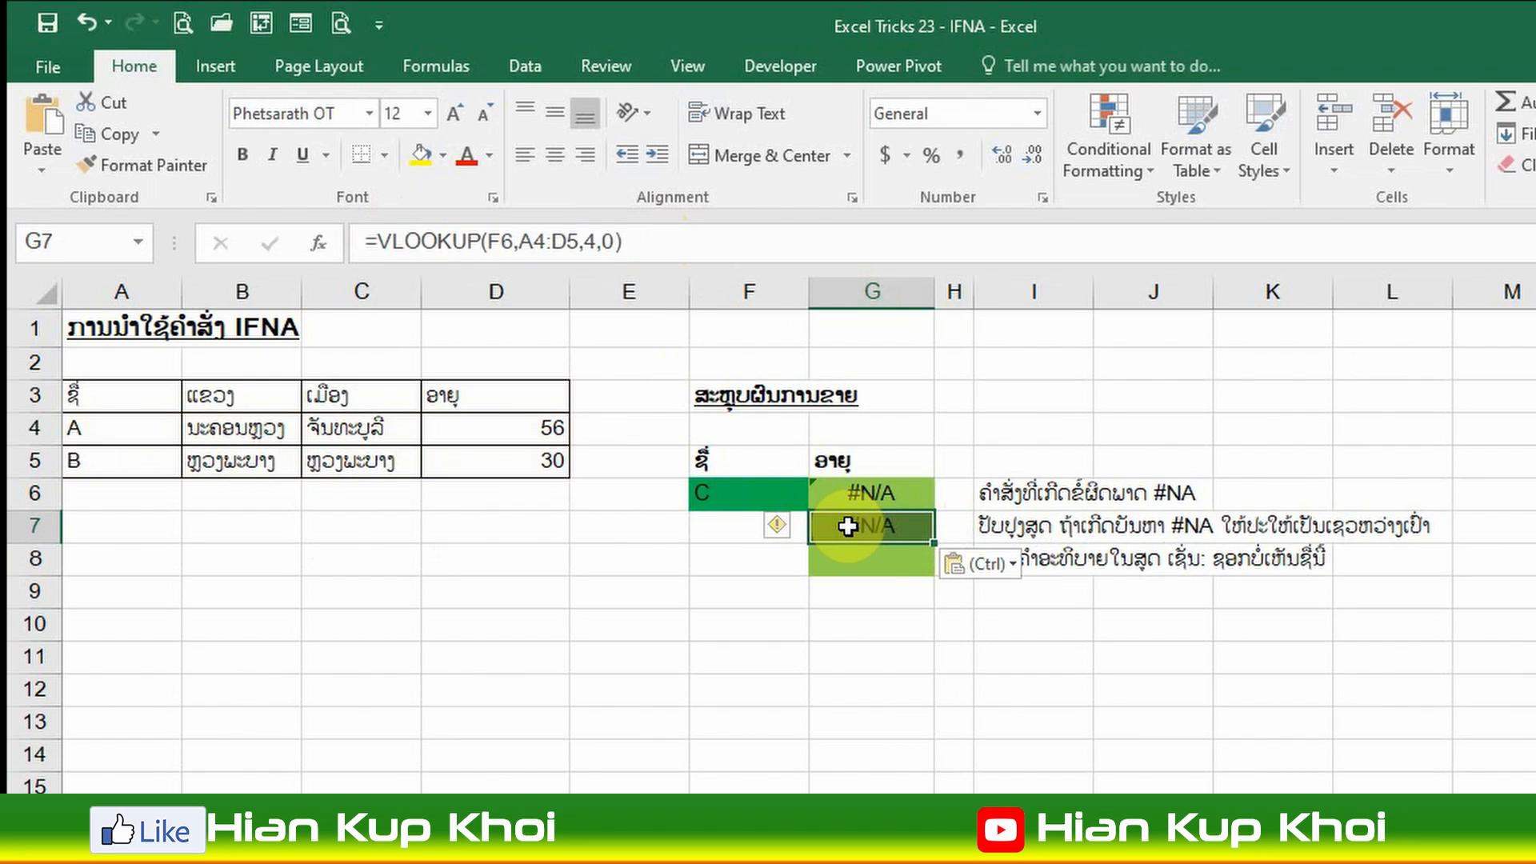
{"action": "left_click", "coordinate": [867, 562]}
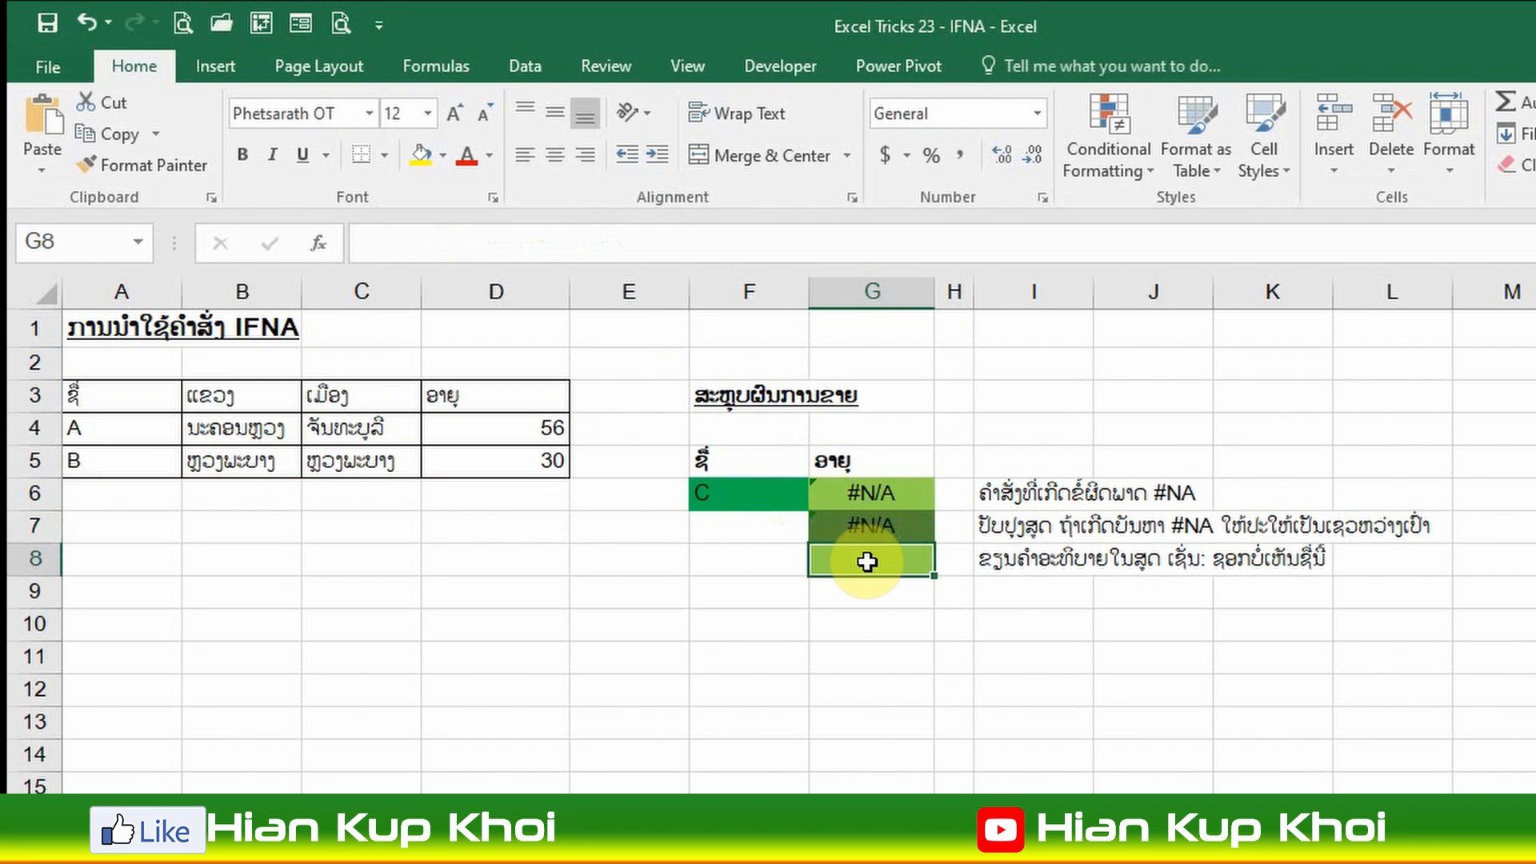
{"action": "key", "text": "ctrl+v"}
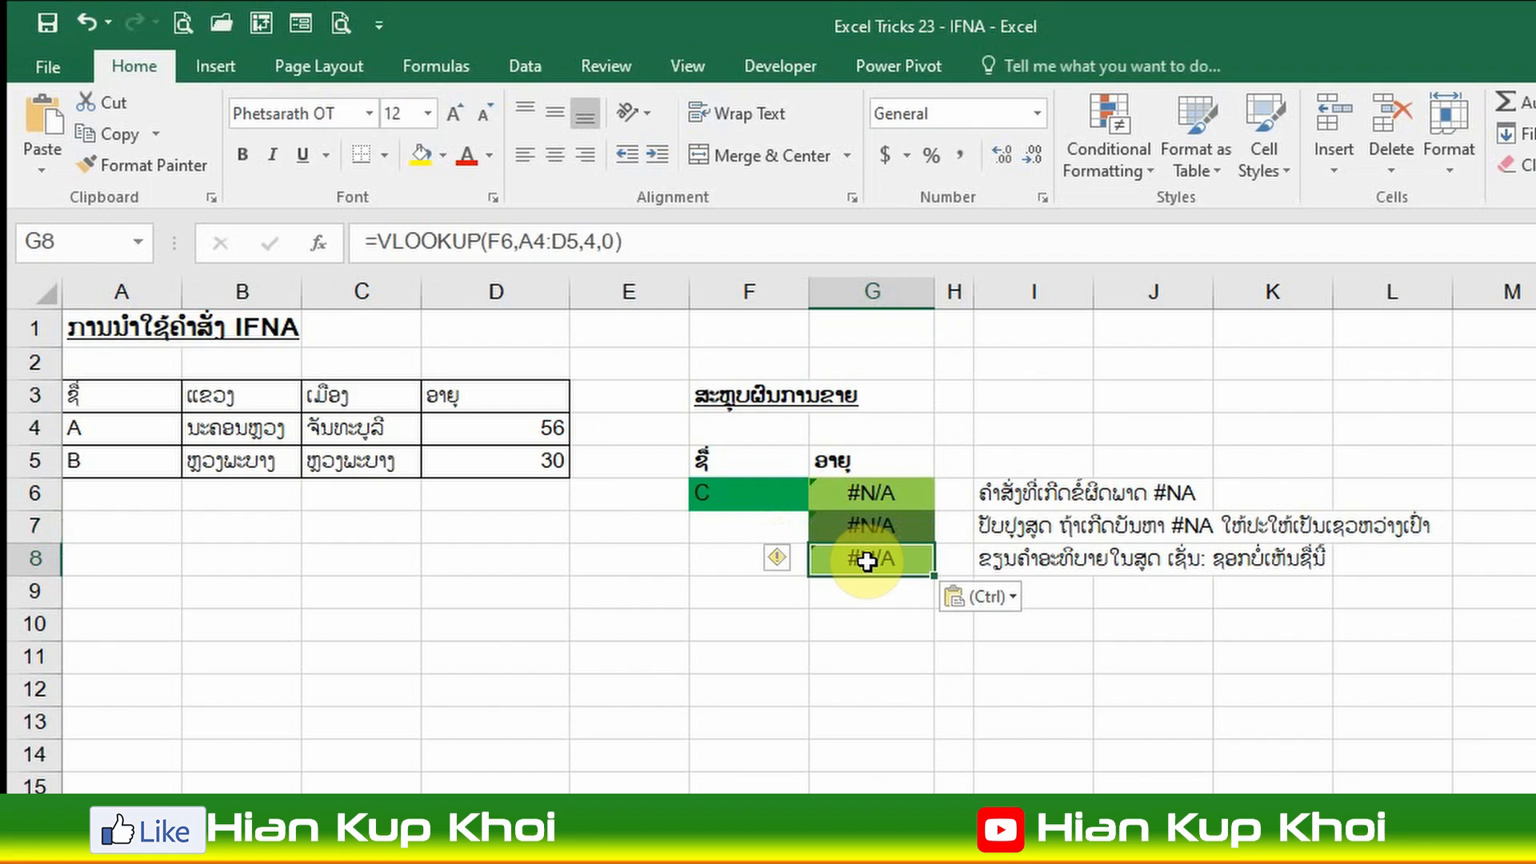
- Check the references in the copied VLOOKUP formulas in G7 and G8
{"action": "left_click", "coordinate": [894, 527]}
{"action": "double_click", "coordinate": [894, 528]}
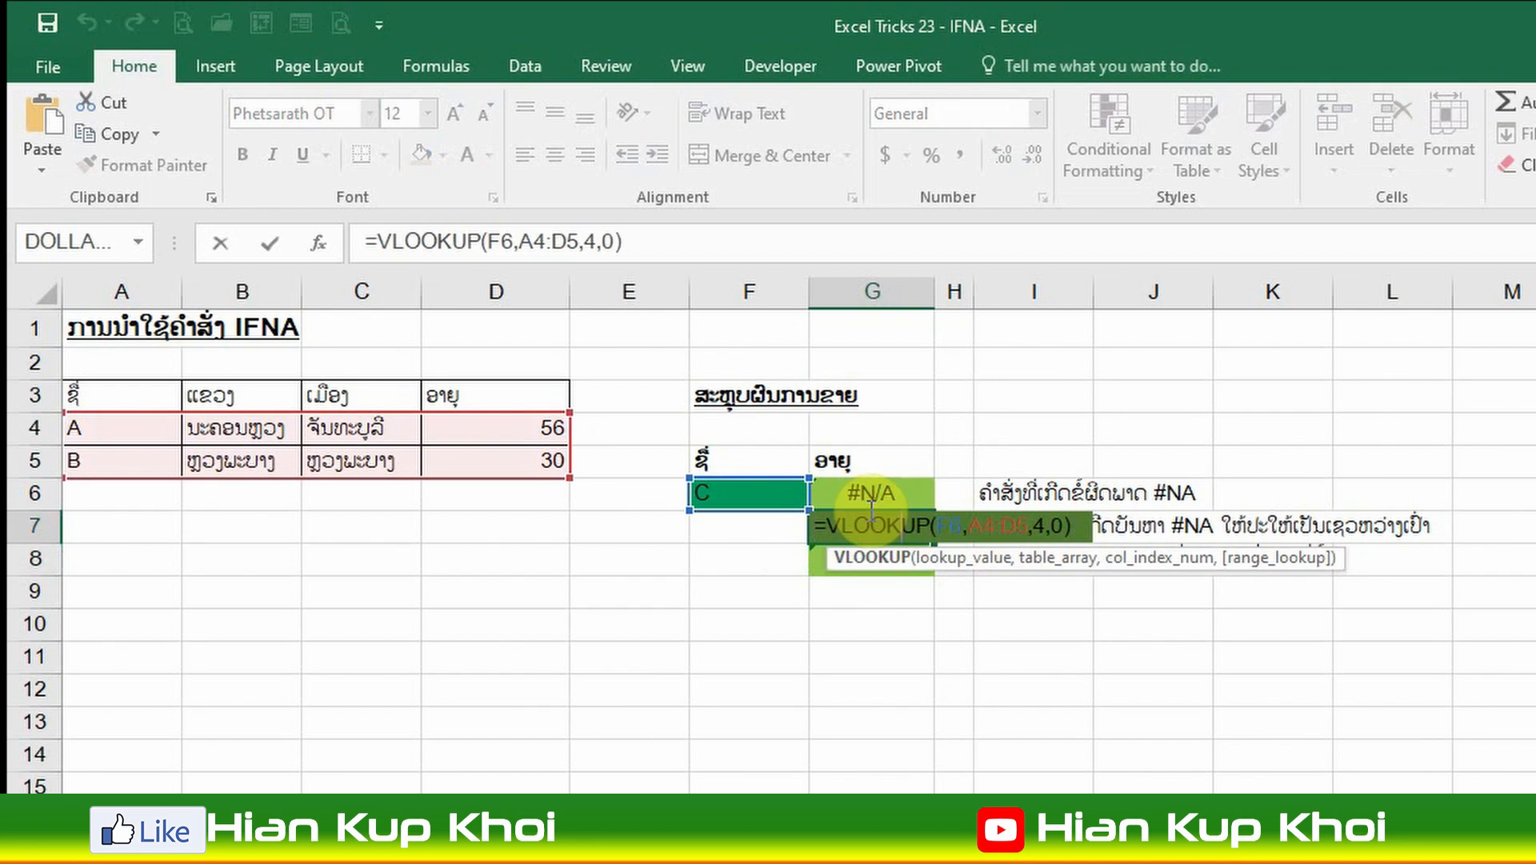
{"action": "key", "text": "Escape"}
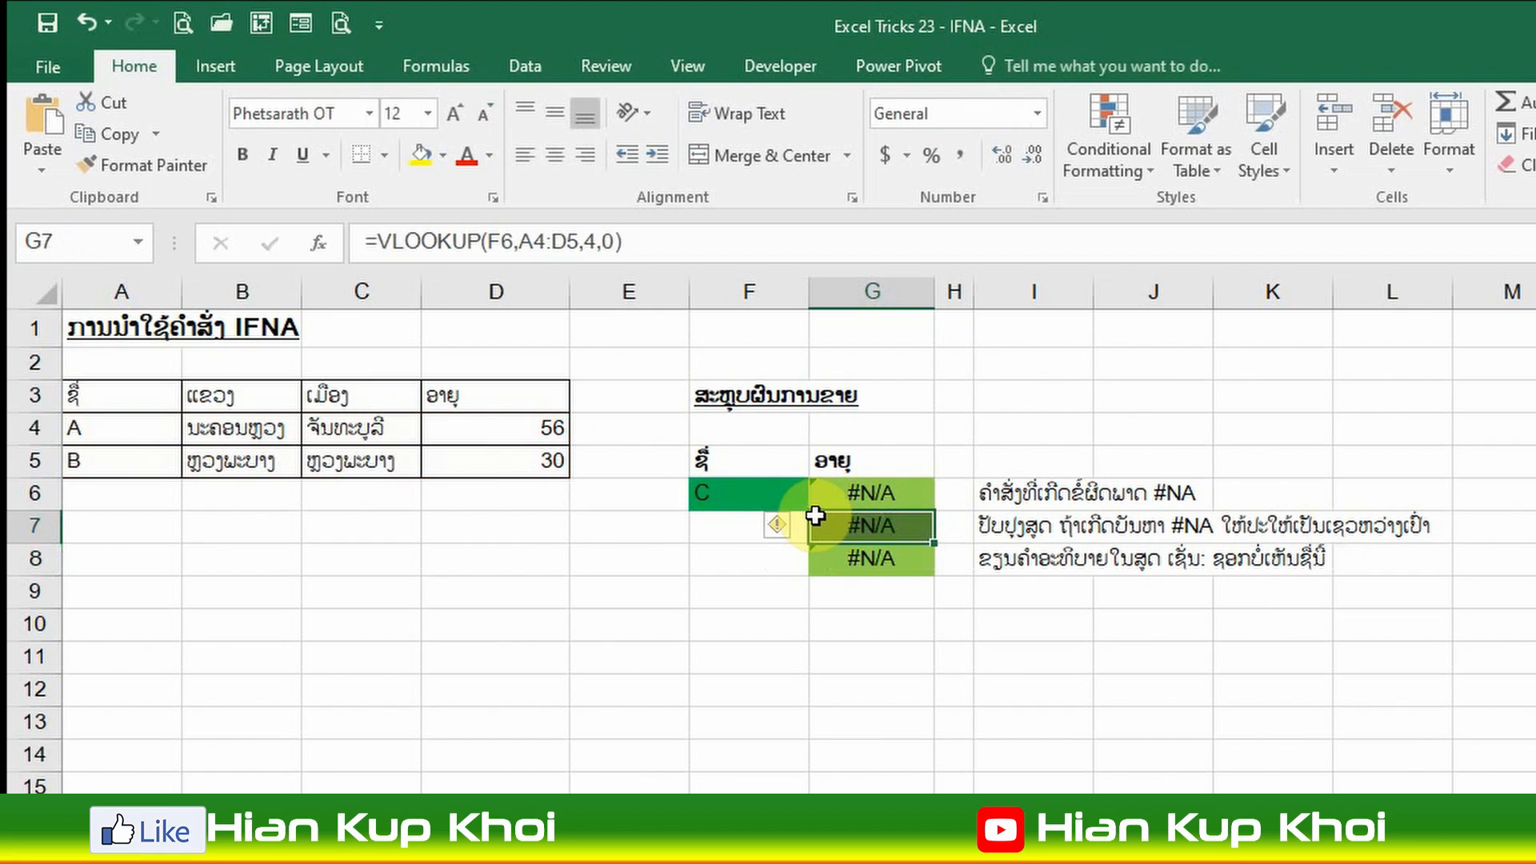
{"action": "left_click", "coordinate": [865, 554]}
{"action": "double_click", "coordinate": [864, 554]}
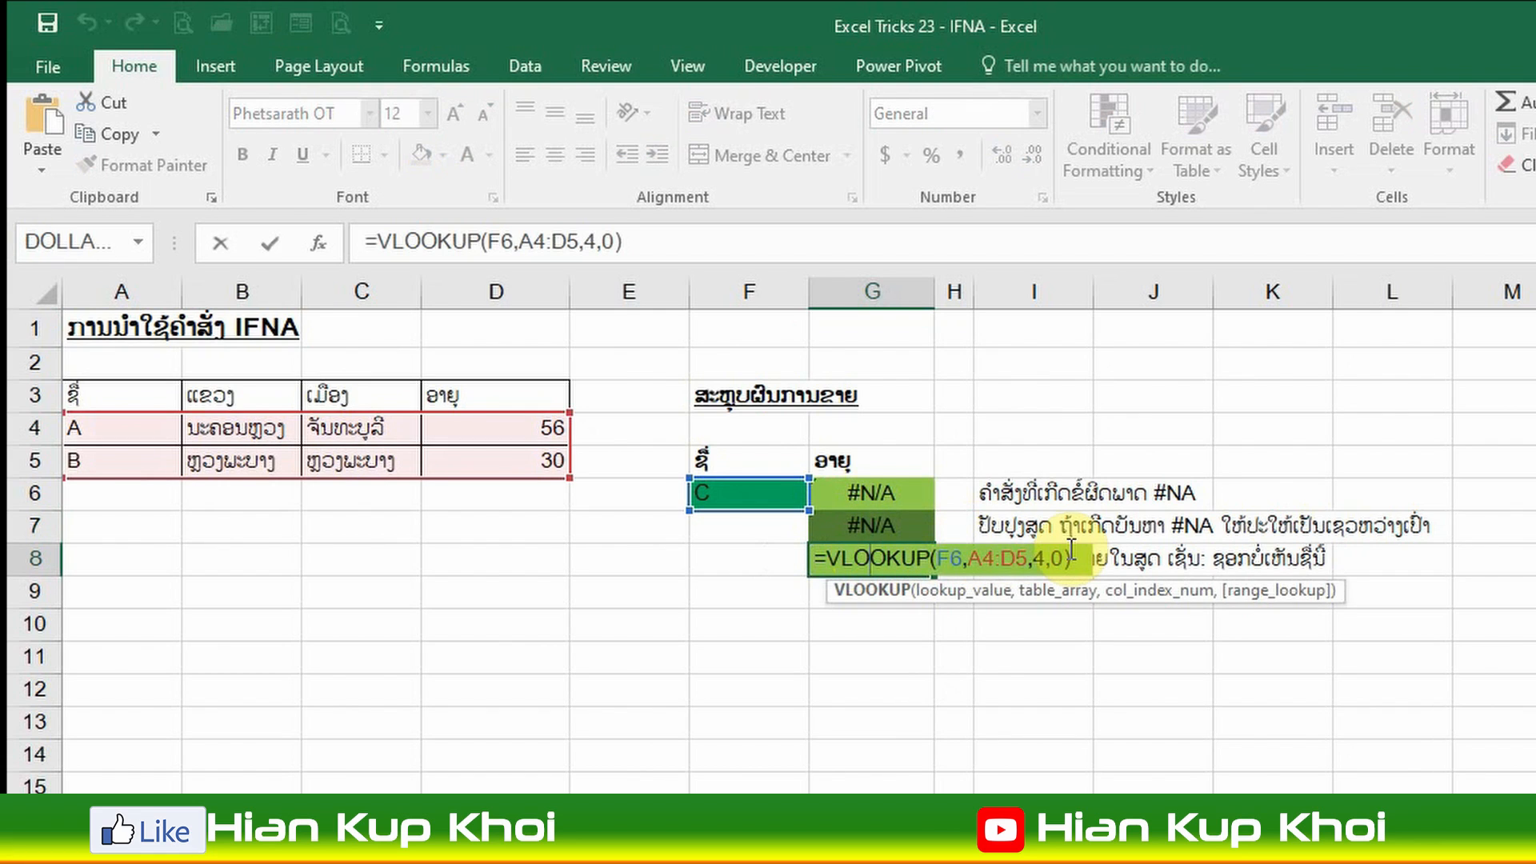
{"action": "key", "text": "Escape"}
- Change the formula in G7 to =IFNA(VLOOKUP(F6,A4:D5,4,0),"") so a missing name returns a blank
{"action": "left_click", "coordinate": [888, 524]}
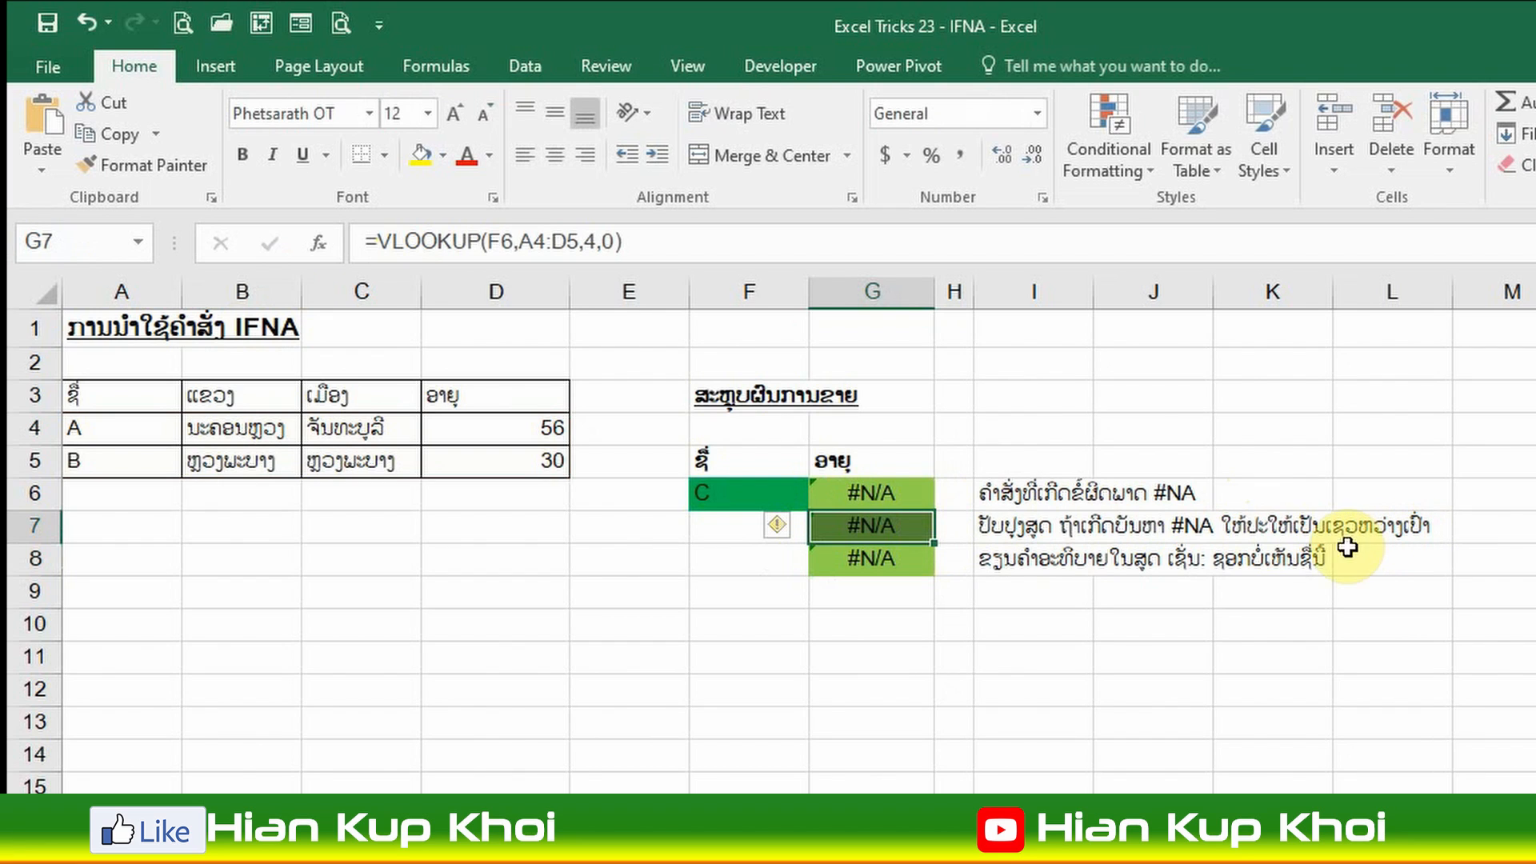
{"action": "left_click", "coordinate": [383, 242]}
{"action": "type", "text": "if"}
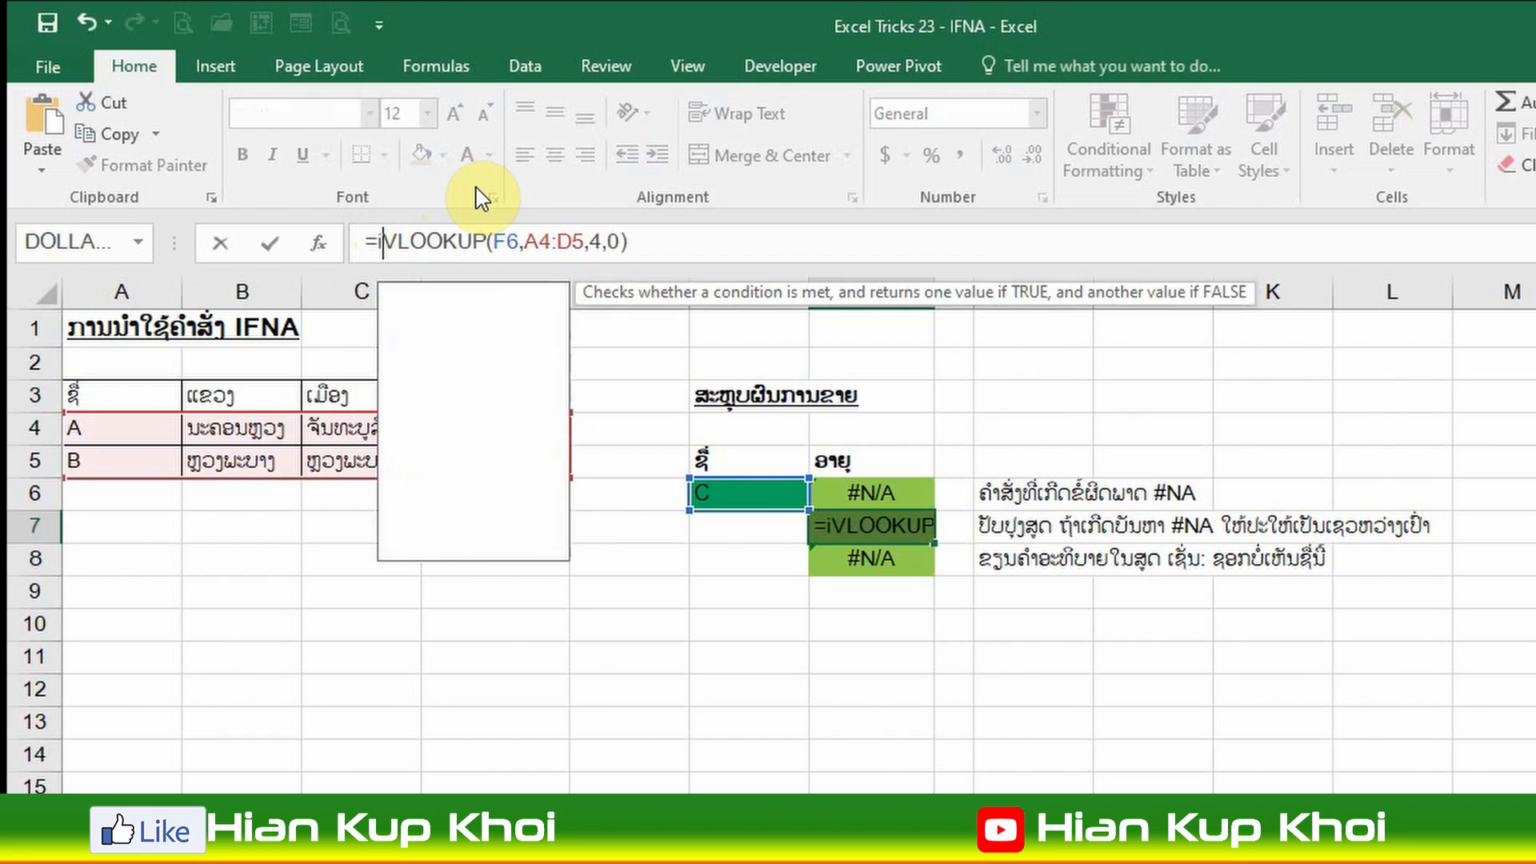
{"action": "type", "text": "na"}
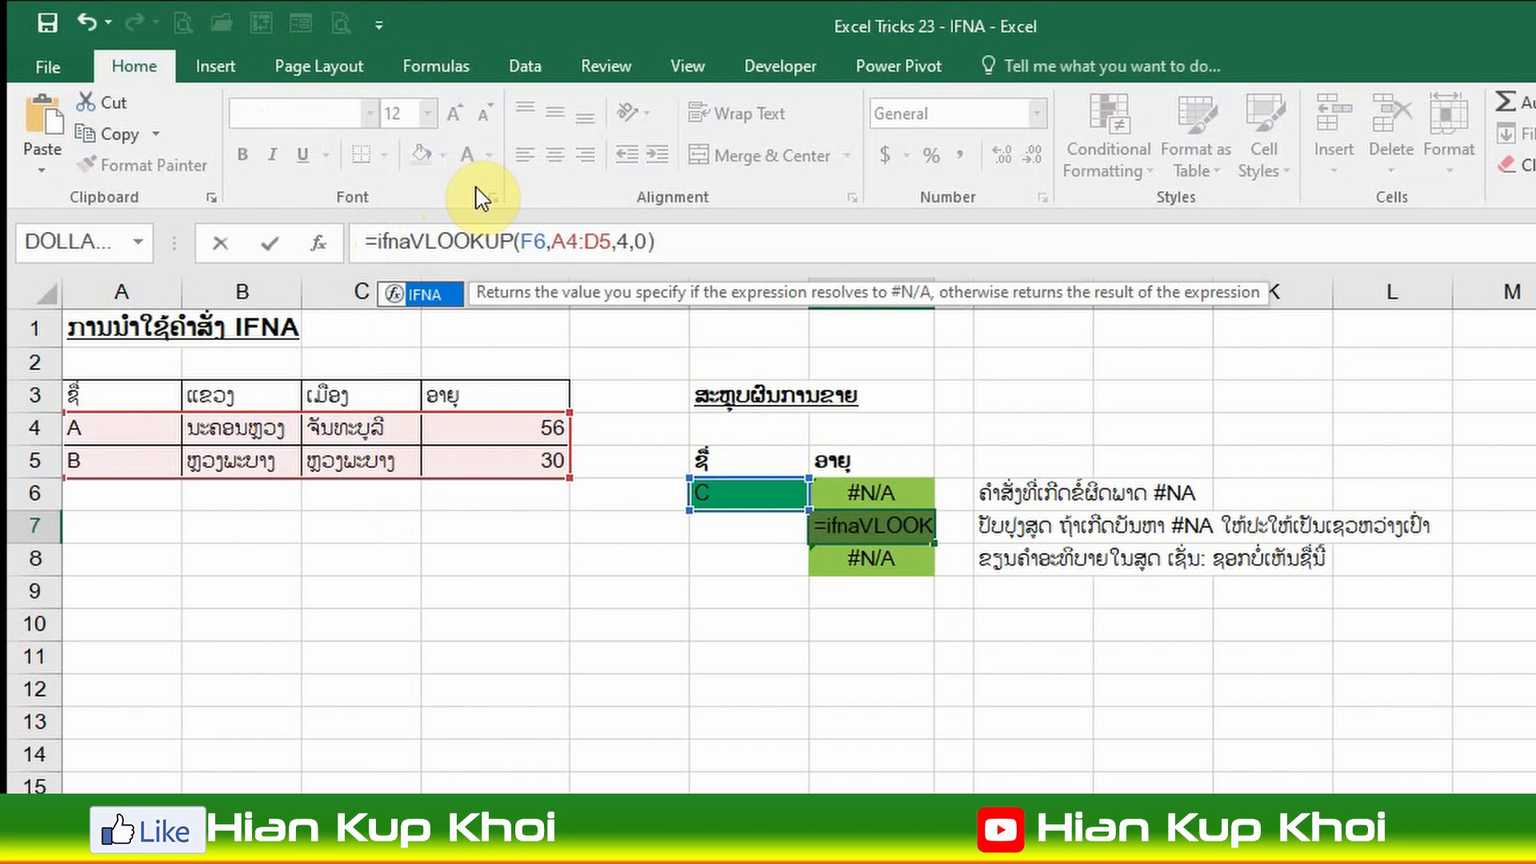
{"action": "key", "text": "Tab"}
{"action": "left_click", "coordinate": [448, 294]}
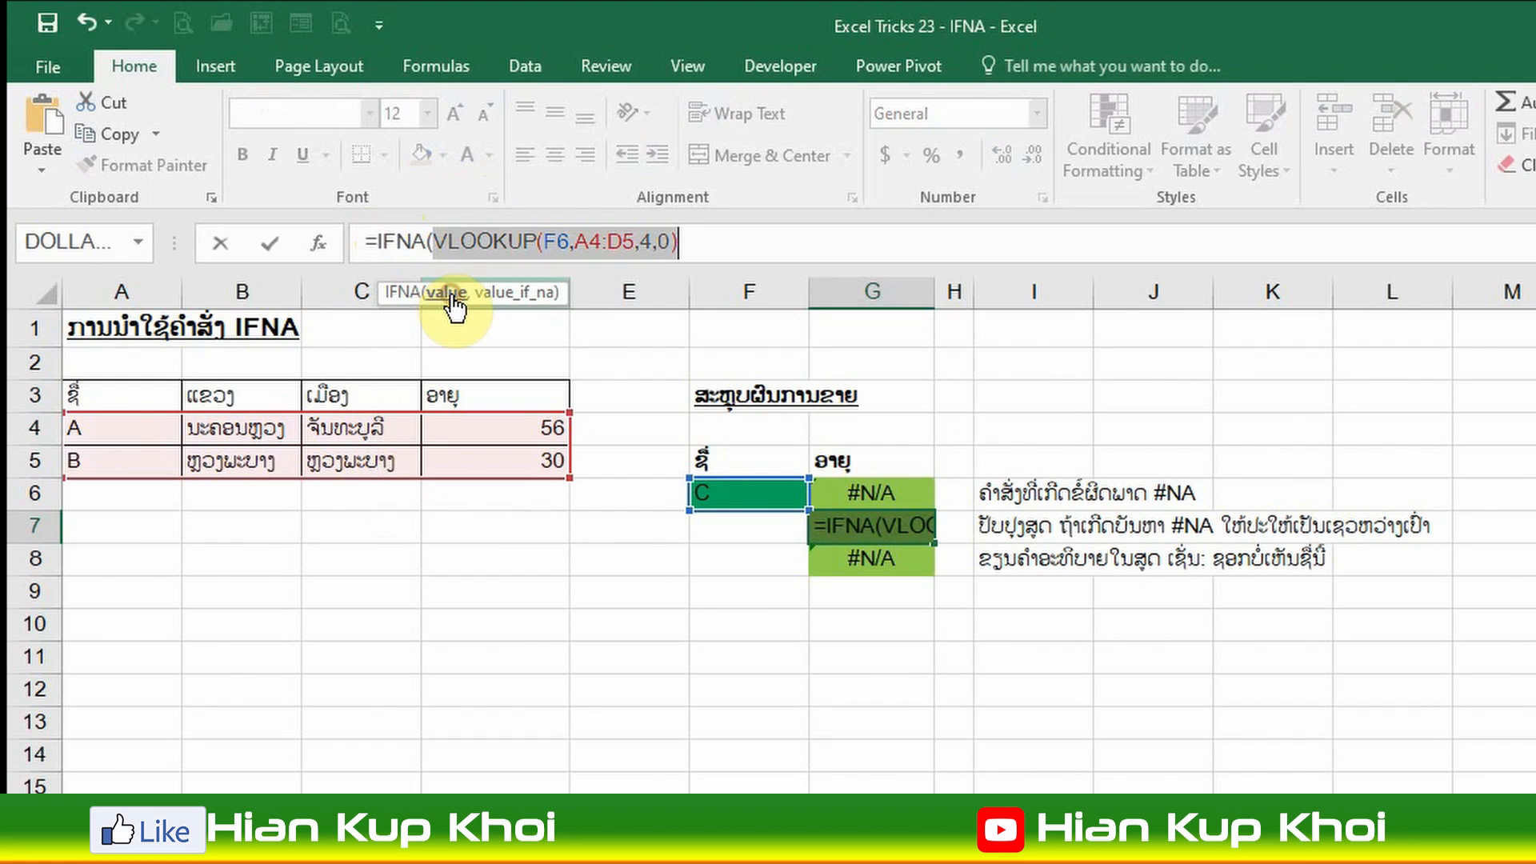
{"action": "left_click", "coordinate": [721, 250]}
{"action": "type", "text": ","}
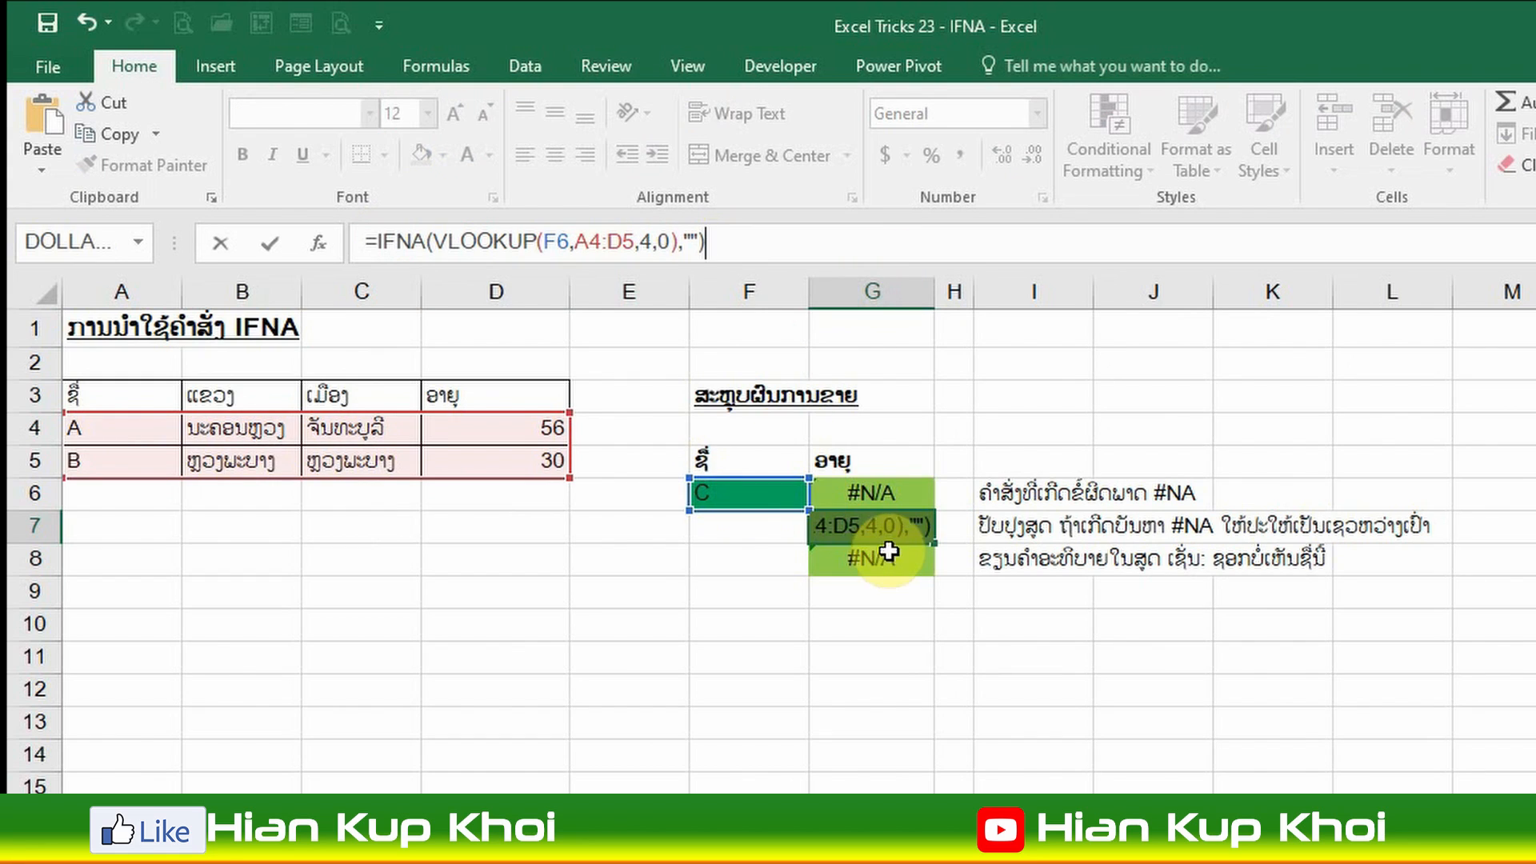
{"action": "left_click", "coordinate": [901, 526]}
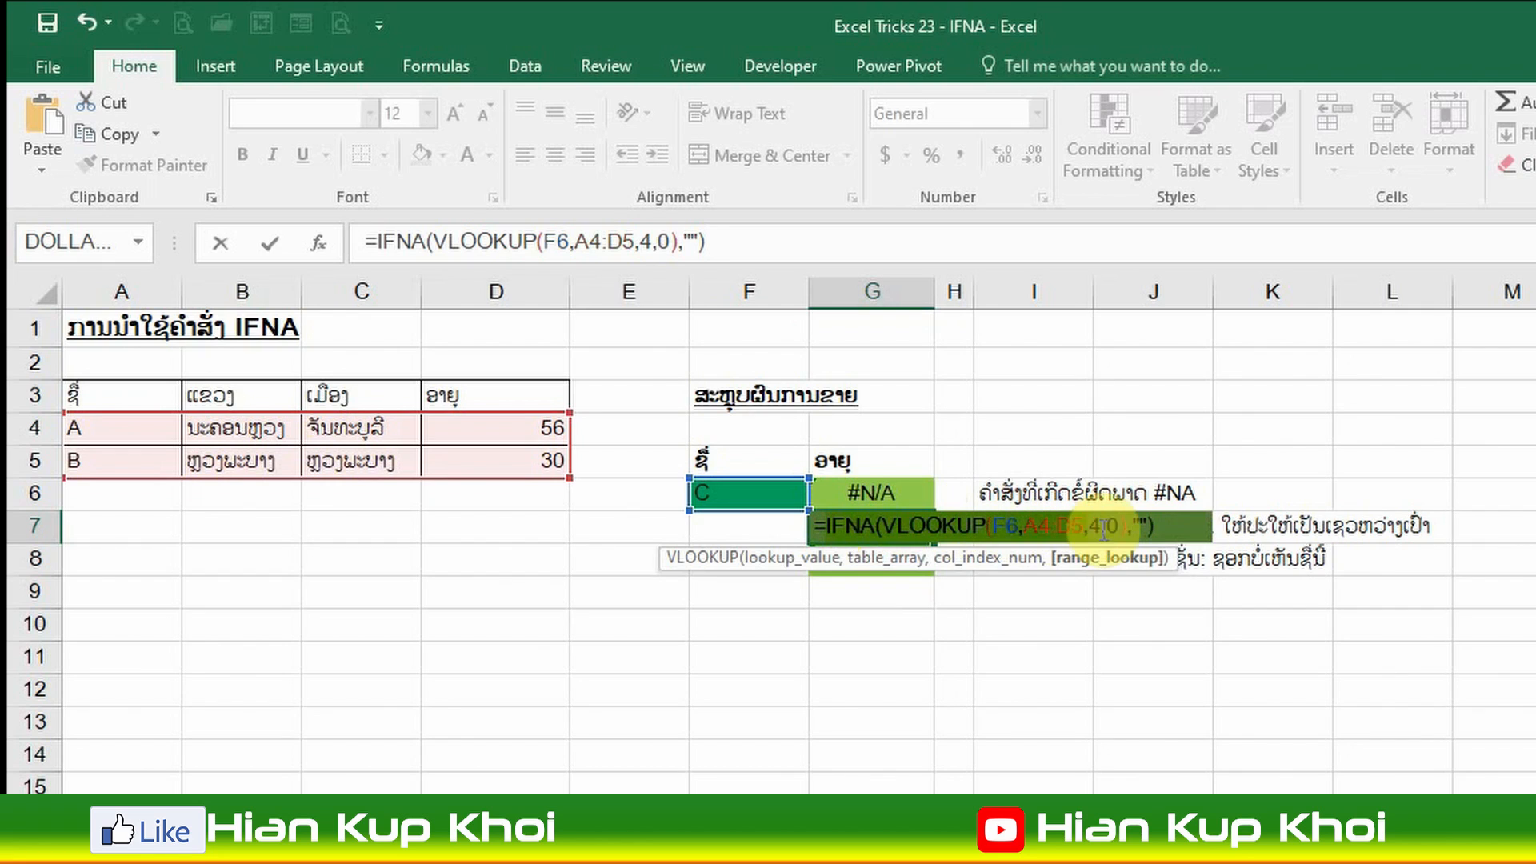
{"action": "left_click", "coordinate": [1167, 528]}
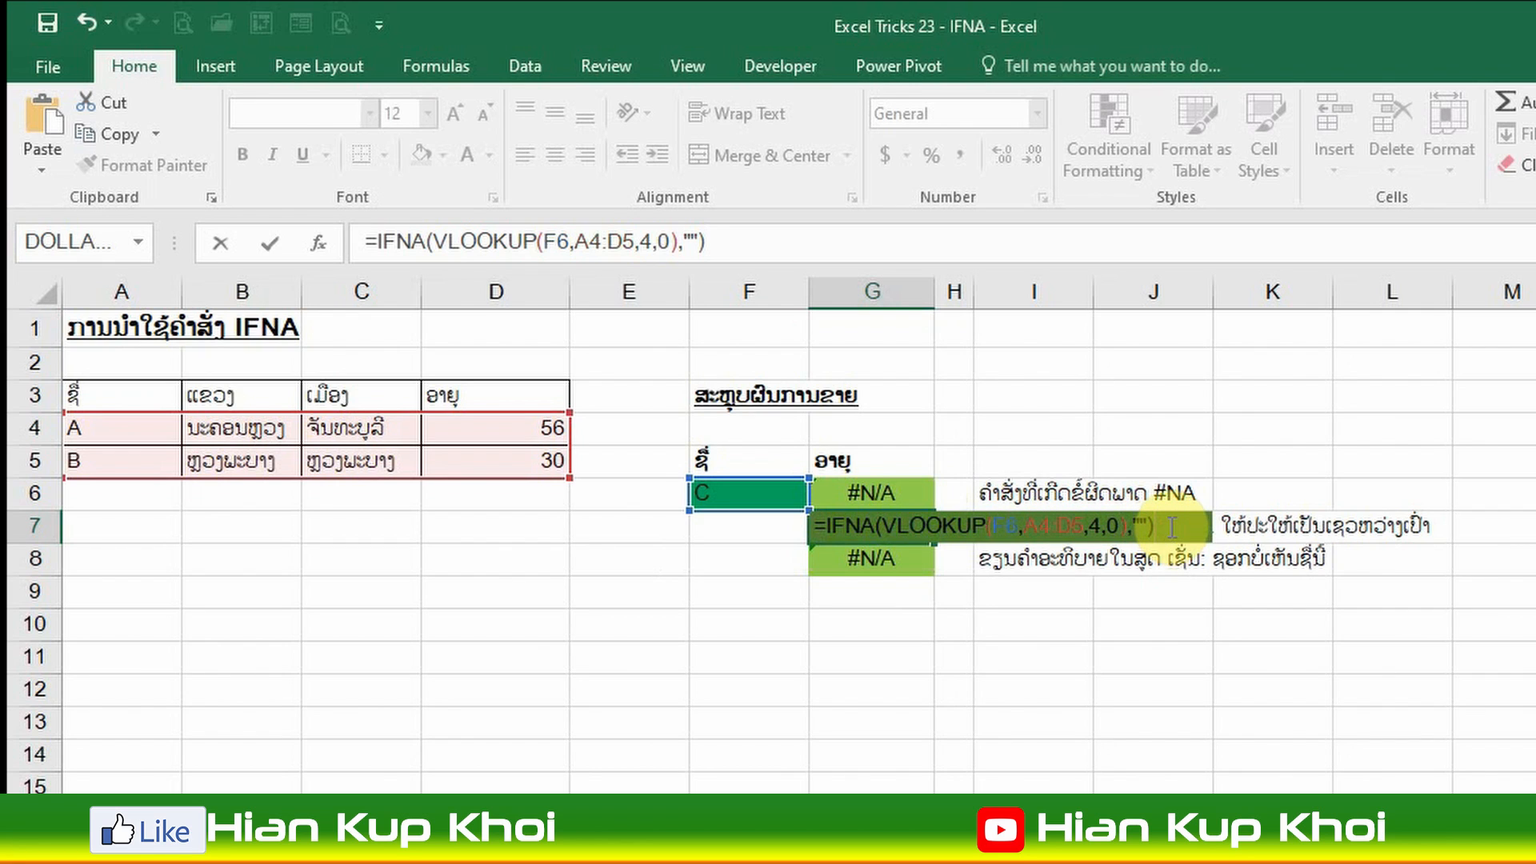
{"action": "key", "text": "ctrl+Return"}
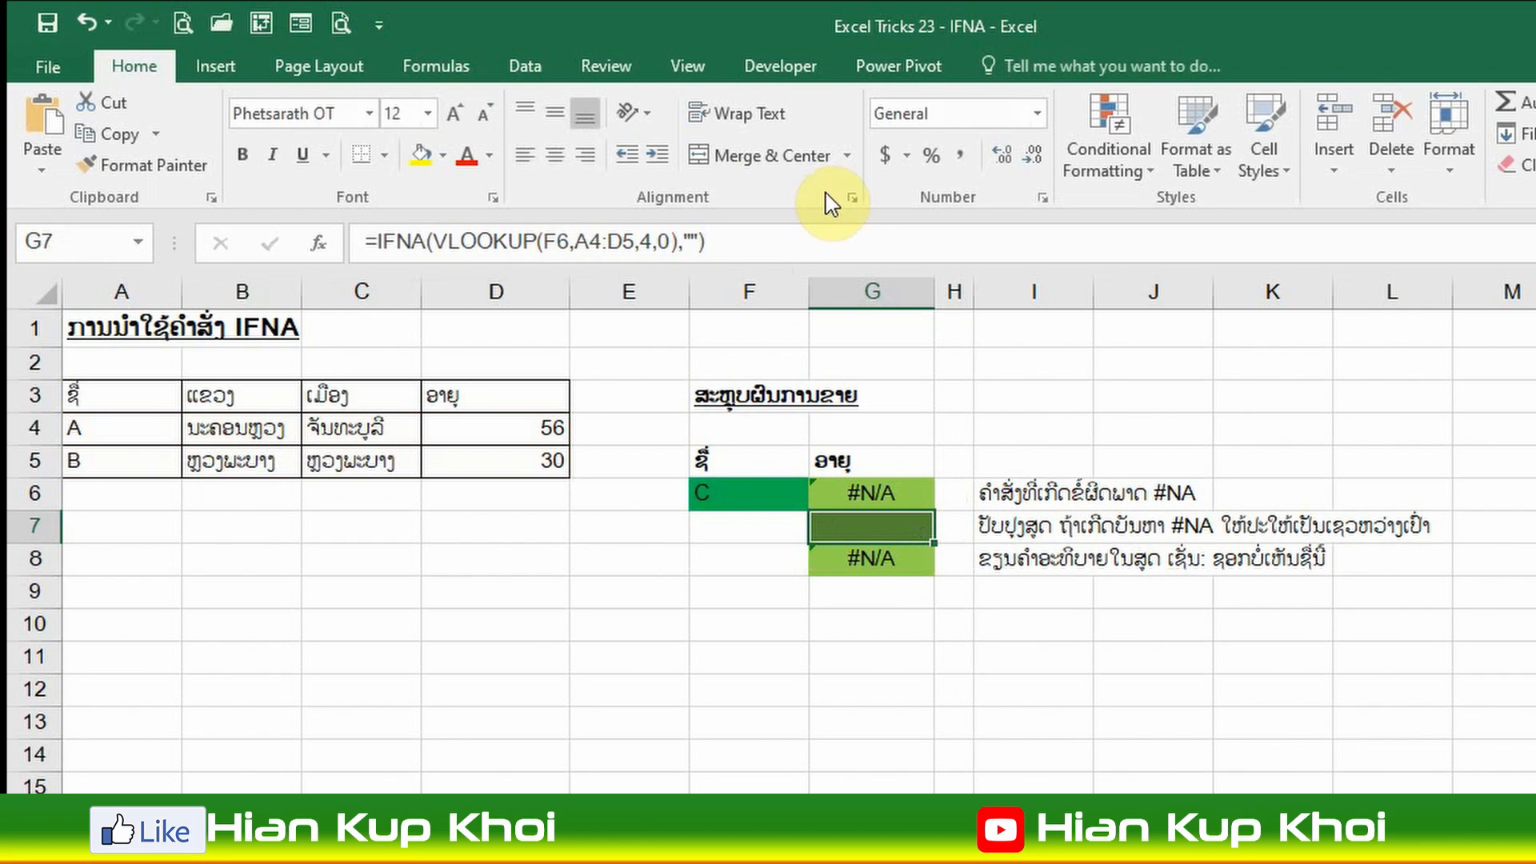
- Fill cell G7 with white and review the value and value_if_na arguments of its IFNA formula
{"action": "left_click", "coordinate": [443, 154]}
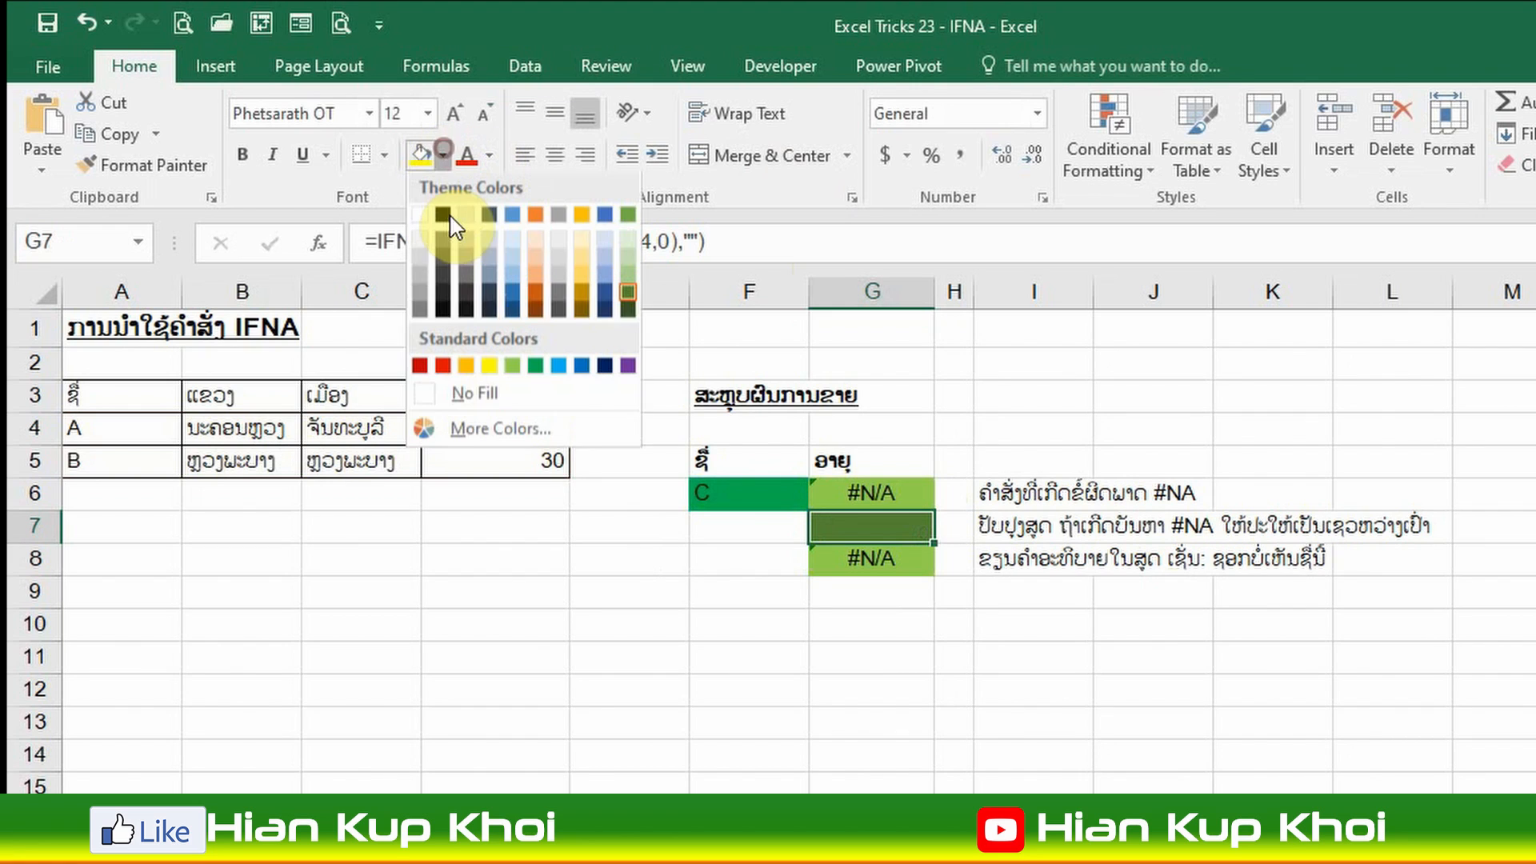
{"action": "left_click", "coordinate": [419, 215]}
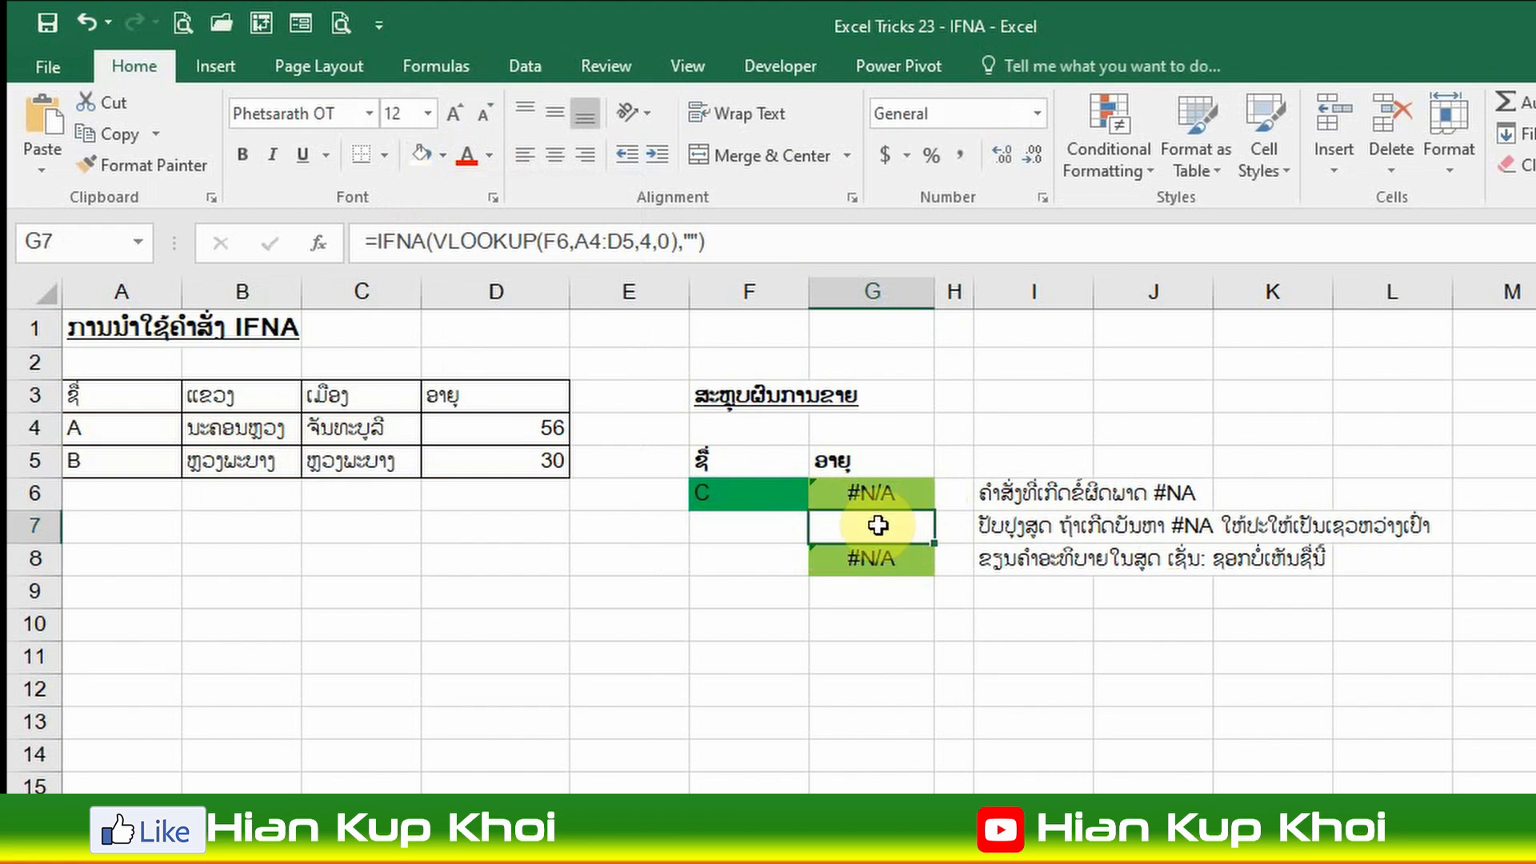
{"action": "double_click", "coordinate": [878, 526]}
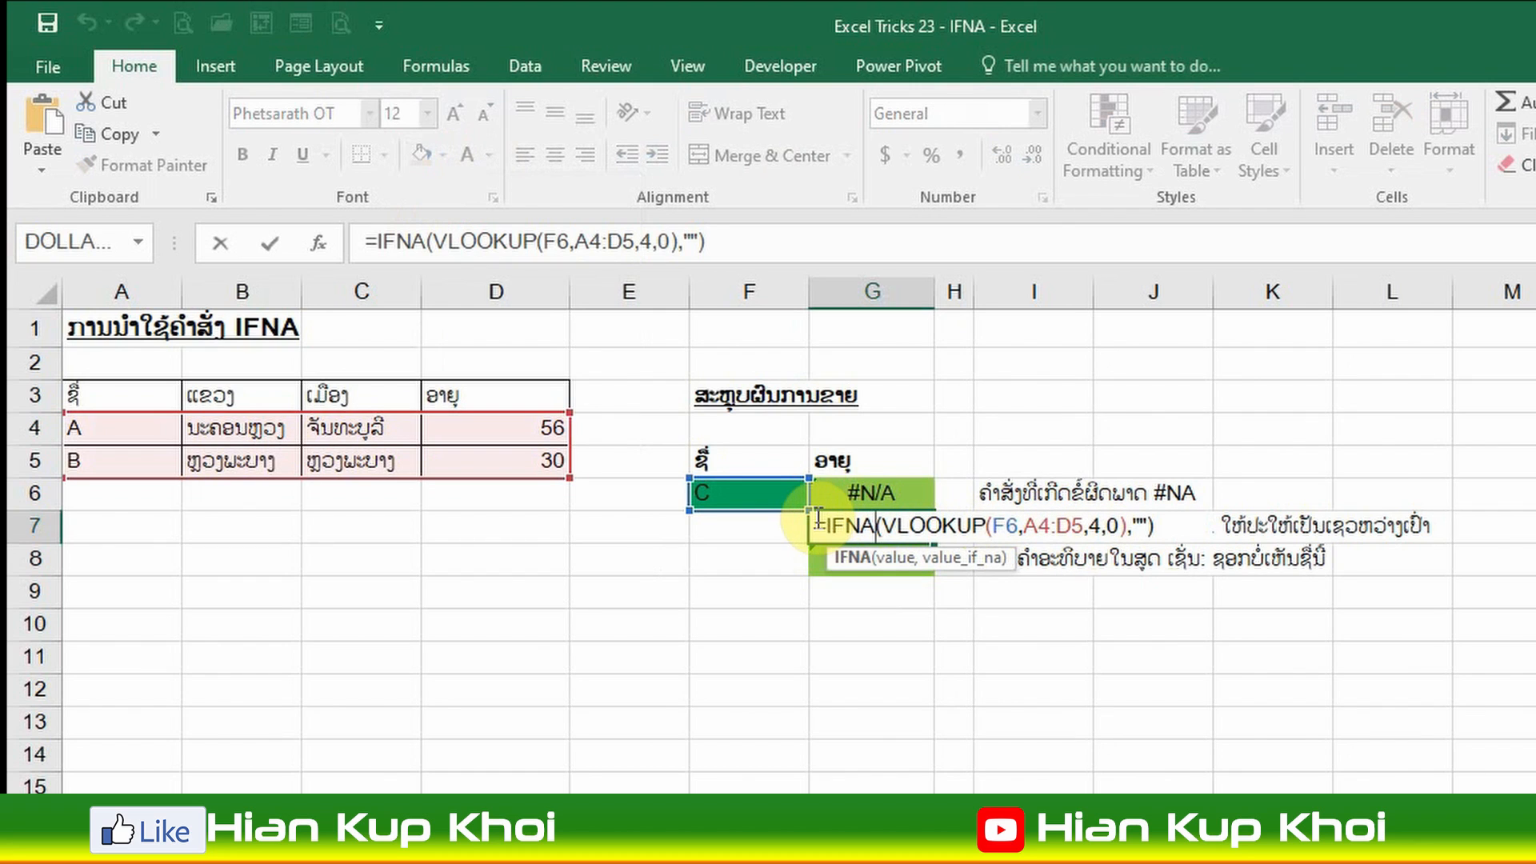
{"action": "left_click_drag", "start_coordinate": [824, 521], "coordinate": [1169, 534]}
{"action": "left_click", "coordinate": [885, 524]}
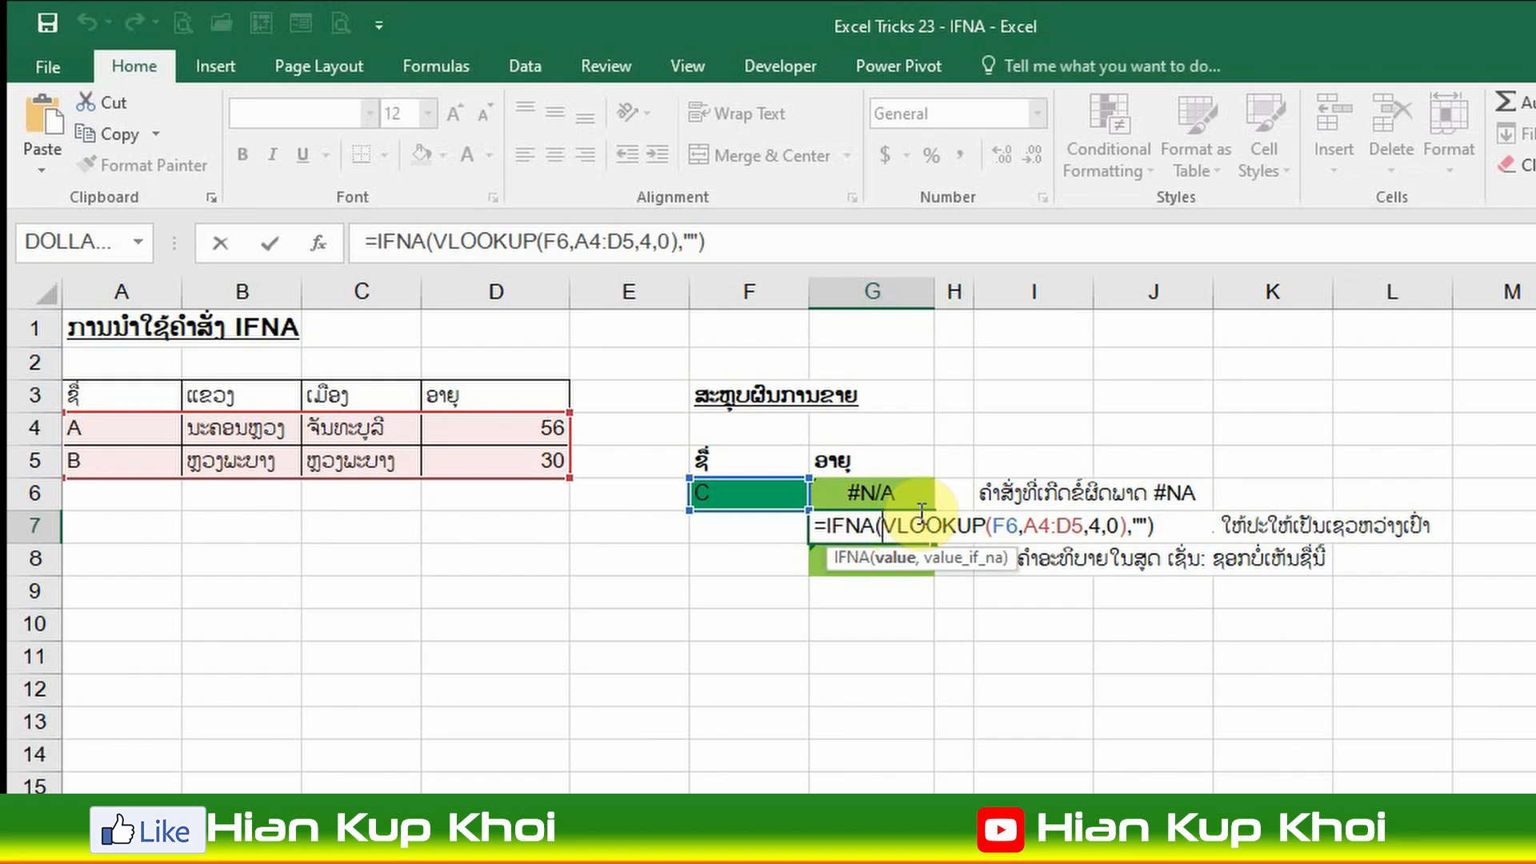
{"action": "left_click", "coordinate": [1135, 526]}
{"action": "left_click", "coordinate": [991, 552]}
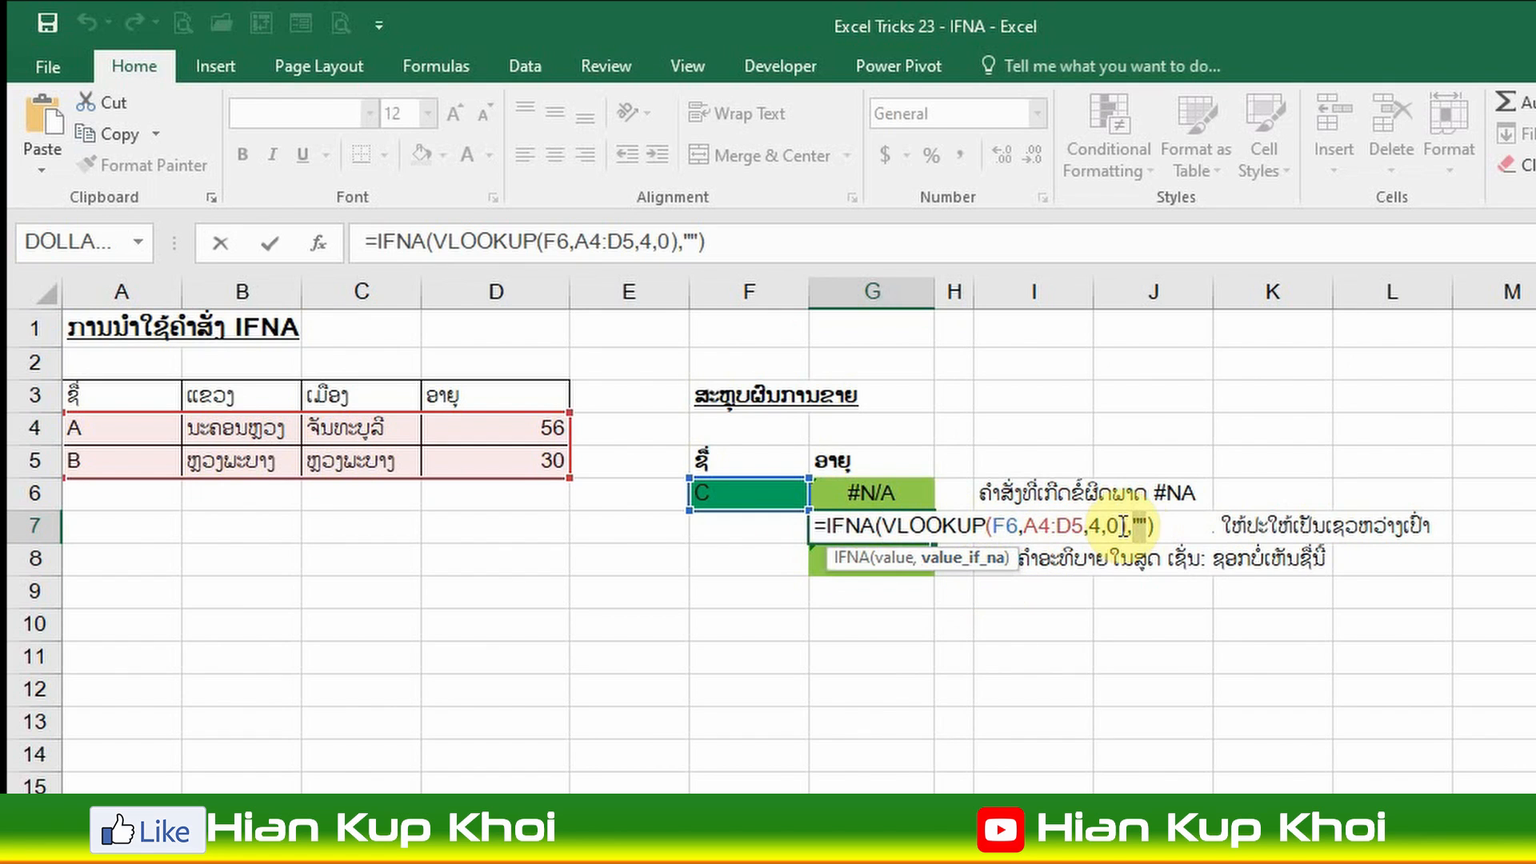
{"action": "key", "text": "ctrl+Return"}
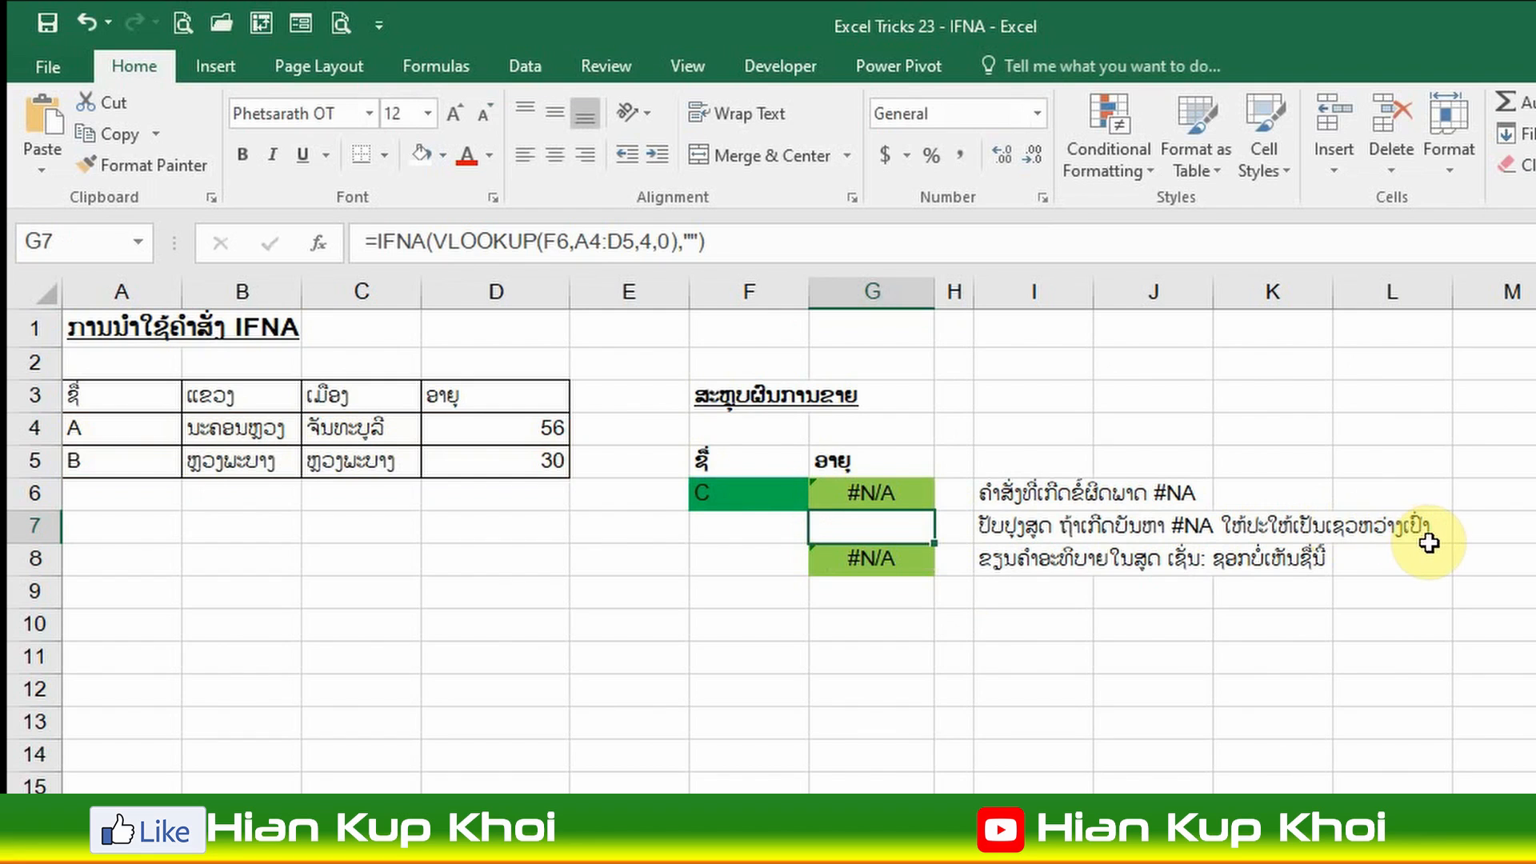
- Wrap the VLOOKUP formula in G8 in an IFNA function
{"action": "left_click", "coordinate": [874, 560]}
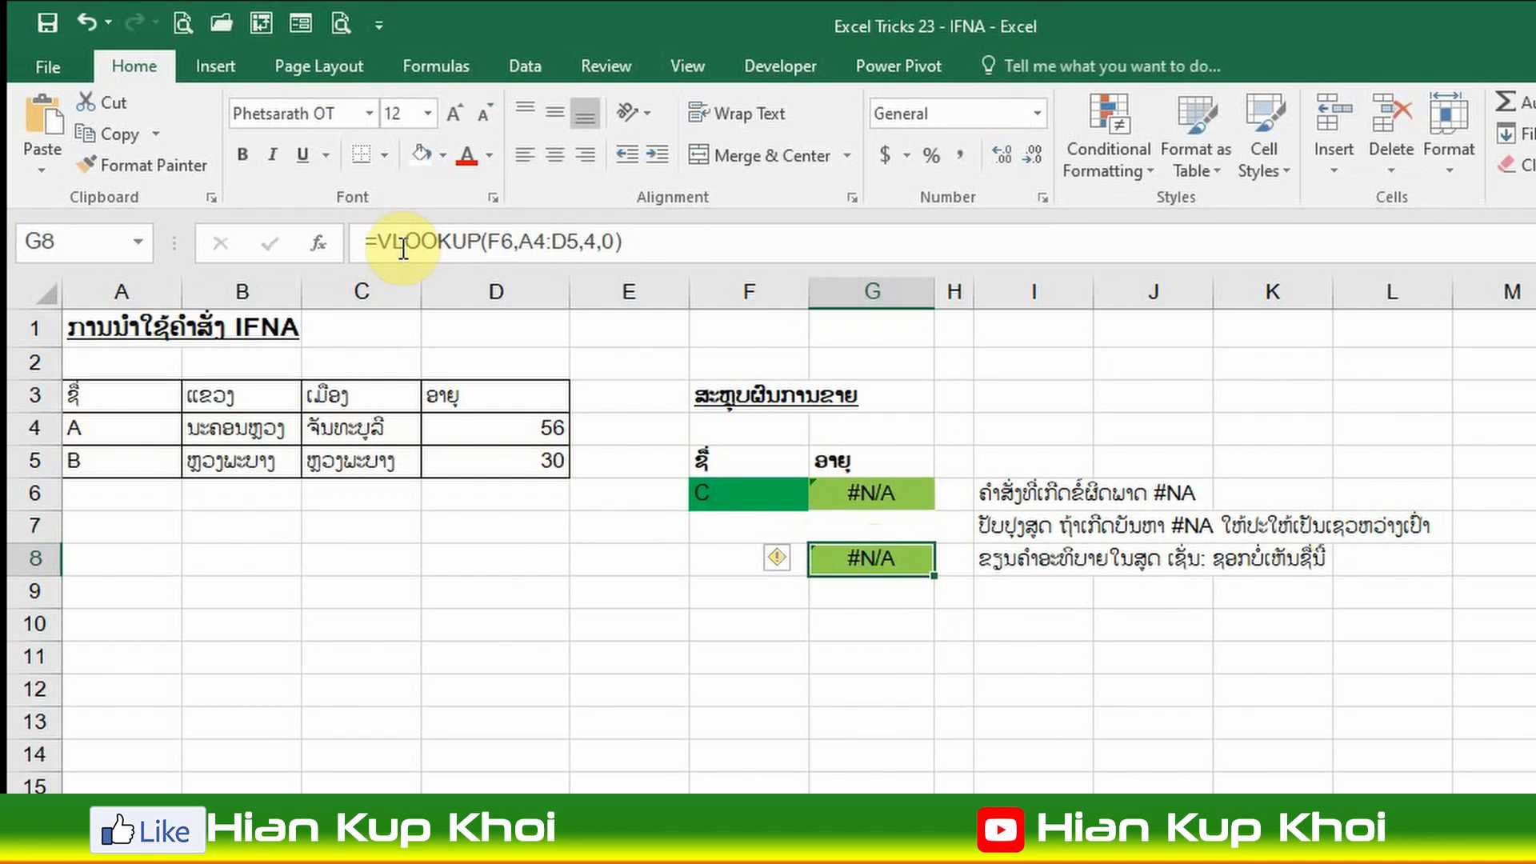
{"action": "left_click", "coordinate": [378, 232]}
{"action": "type", "text": "ຣດ"}
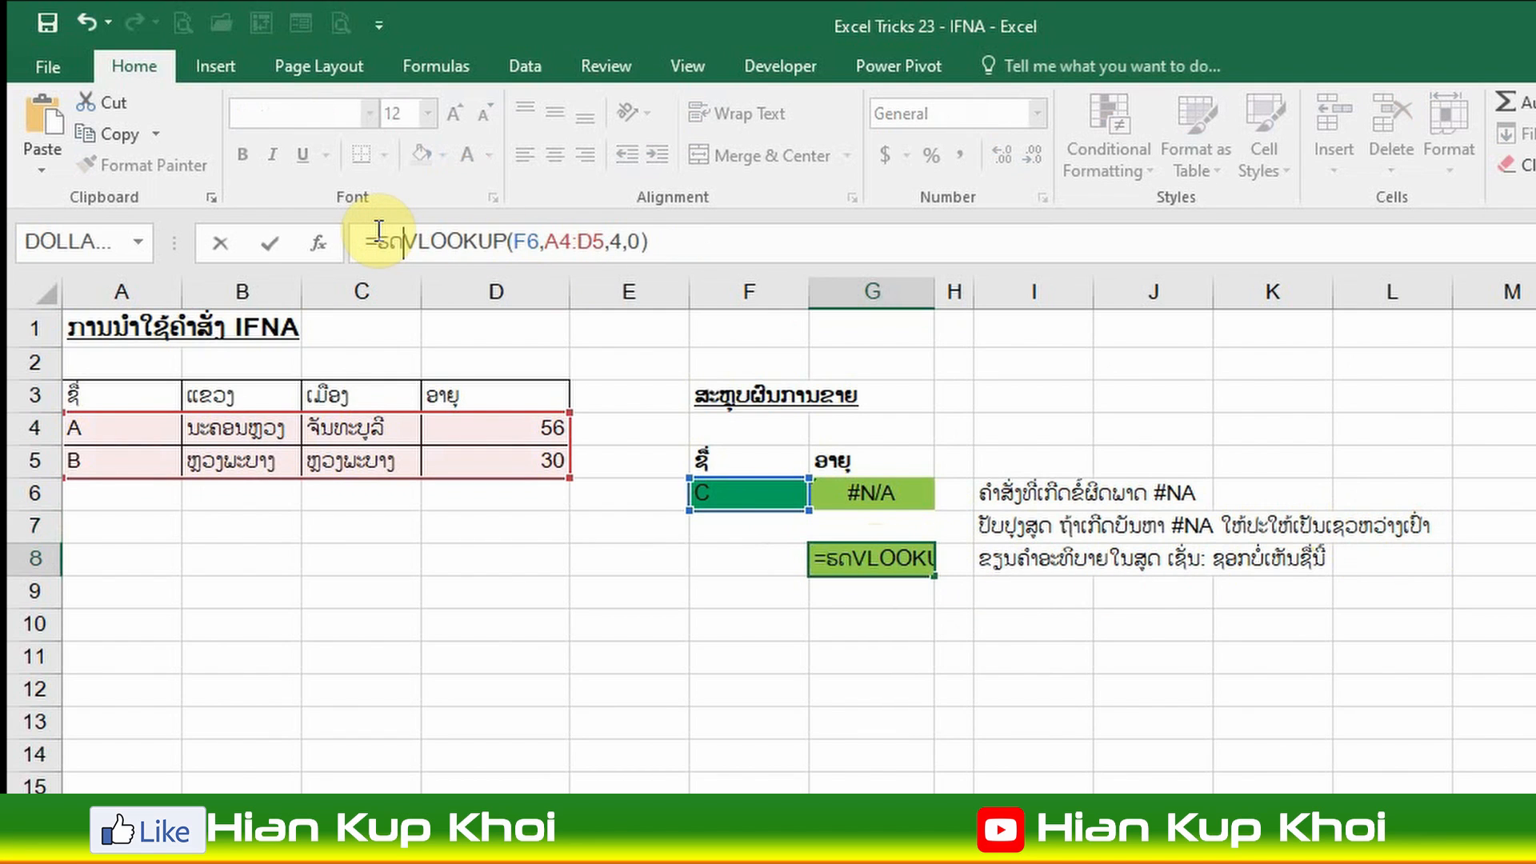
{"action": "key", "text": "BackSpace"}
{"action": "key", "text": "BackSpace"}
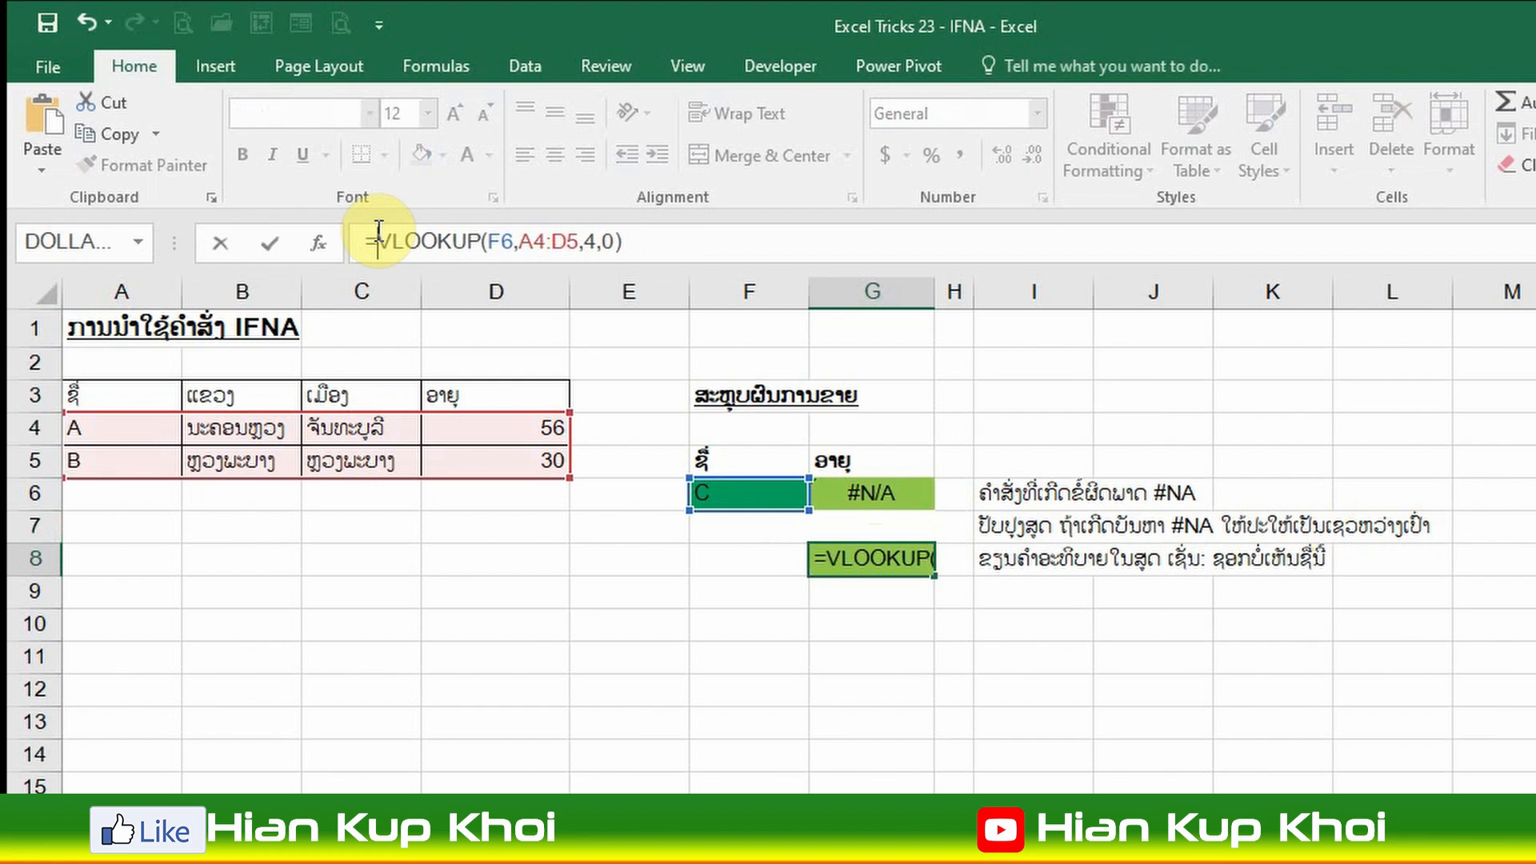
{"action": "type", "text": "ifna"}
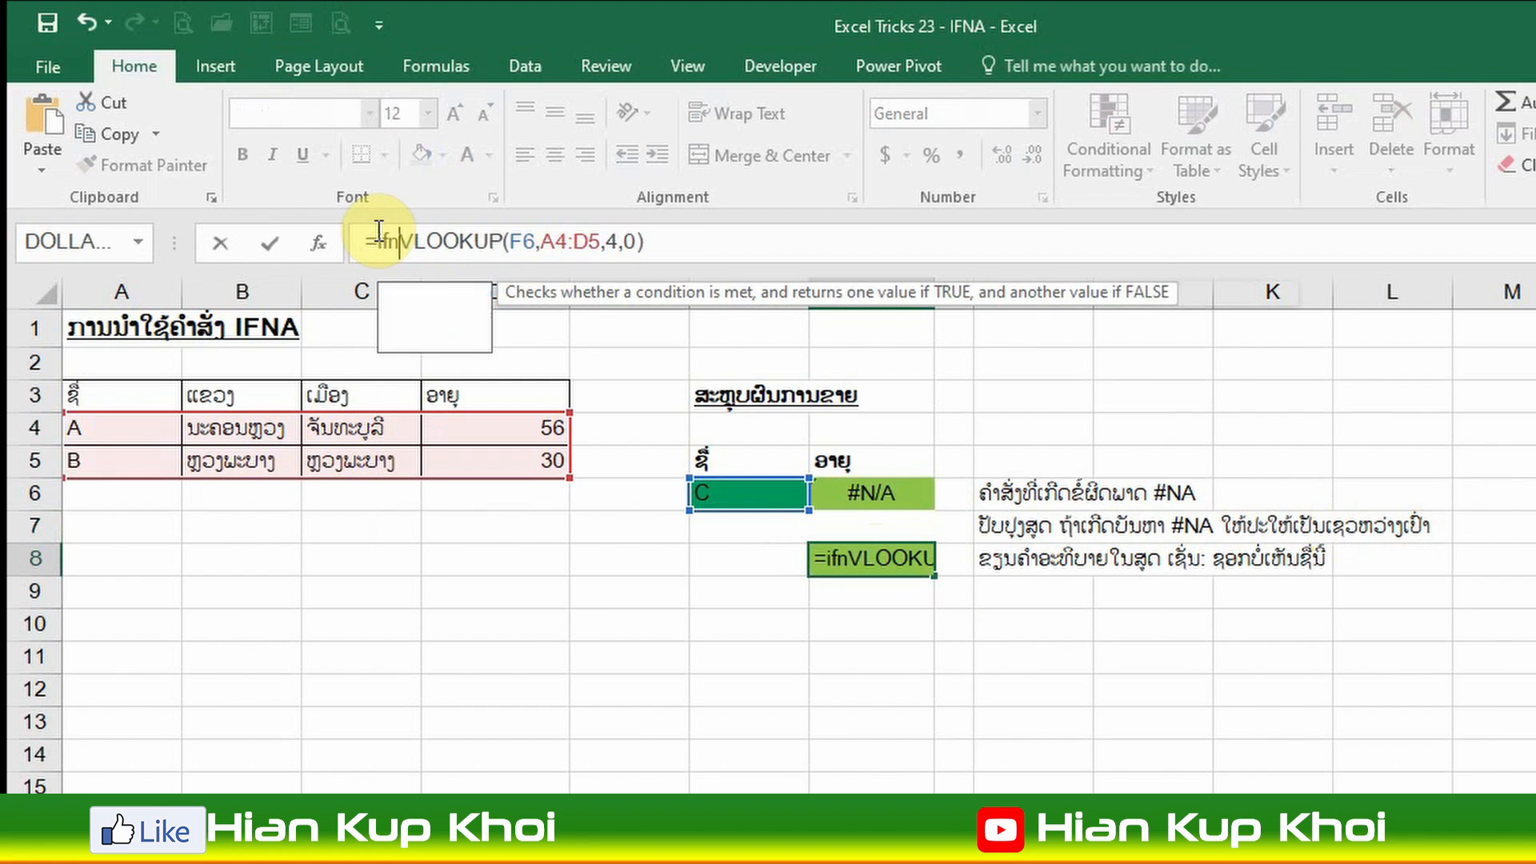
{"action": "key", "text": "Tab"}
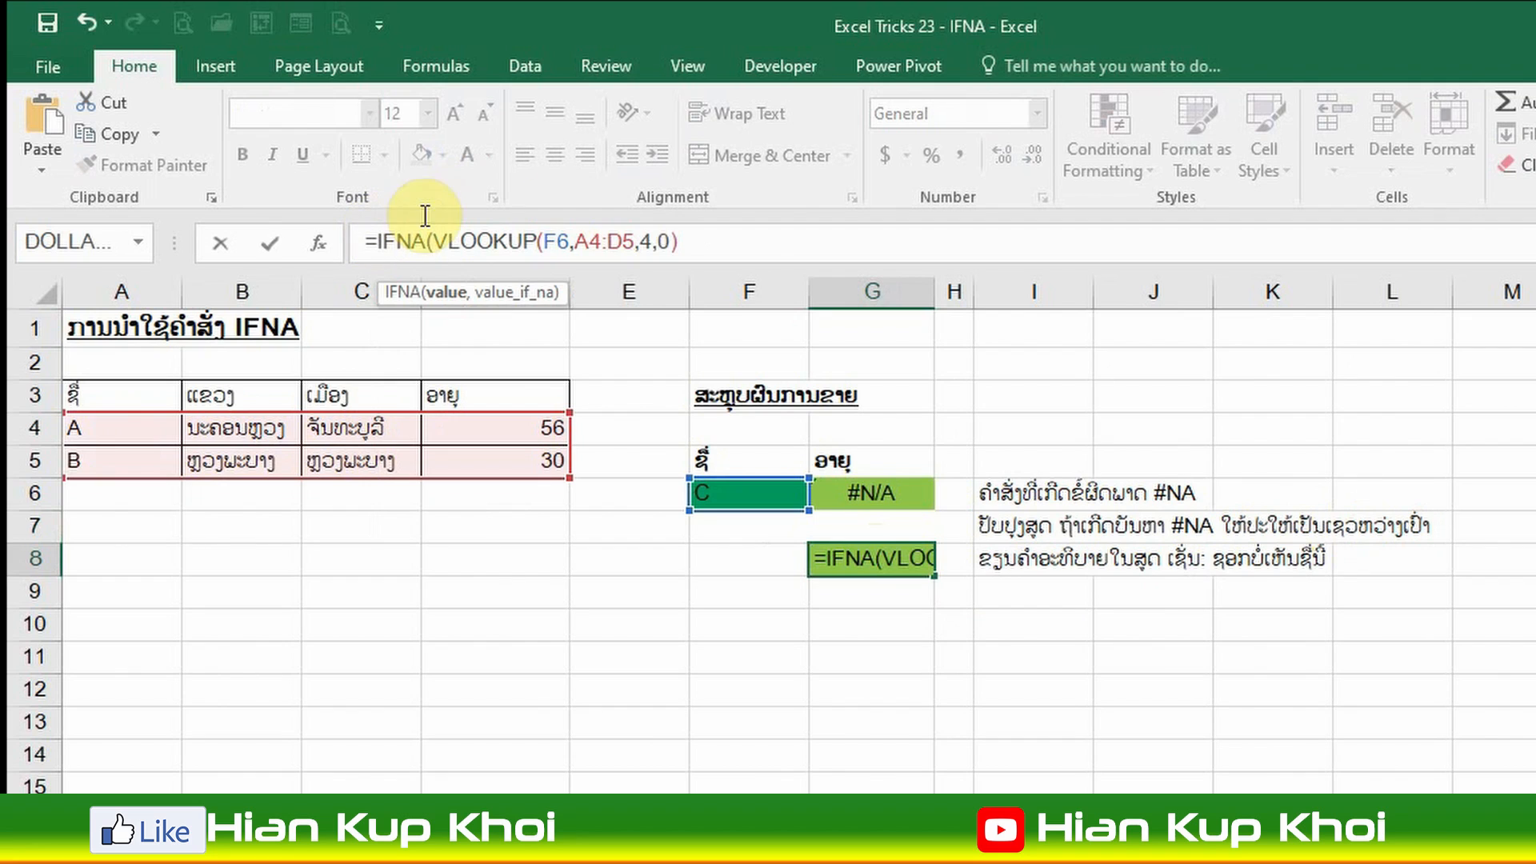
- Complete the formula in G8 as =IFNA(VLOOKUP(F6,A4:D5,4,0),"ຊອກບໍ່ເຫັນຊື່ນີ້") so a missing name returns that message
{"action": "left_click", "coordinate": [690, 232]}
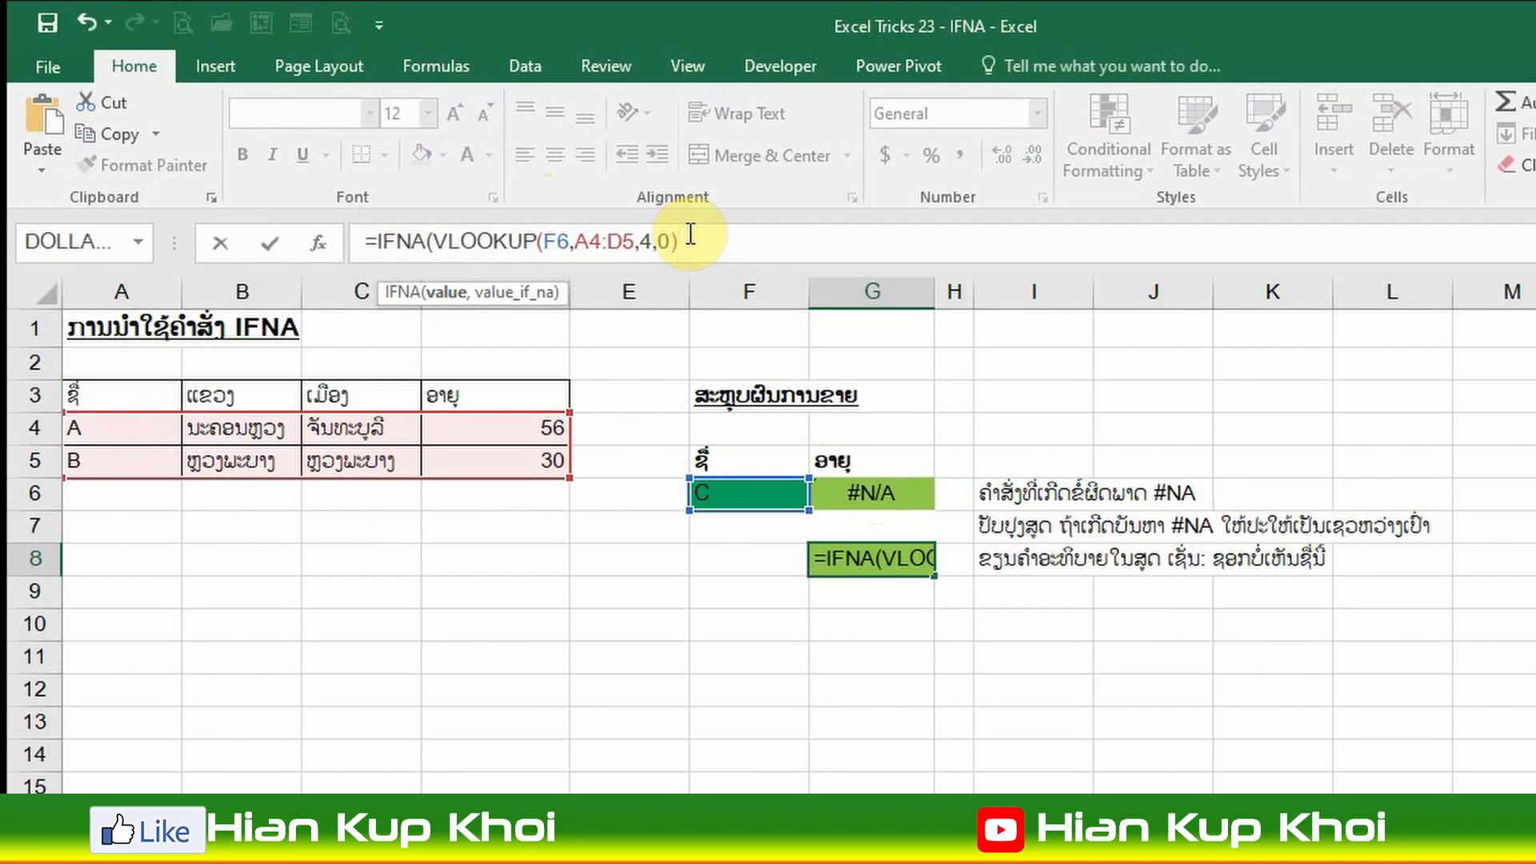
{"action": "left_click", "coordinate": [444, 293]}
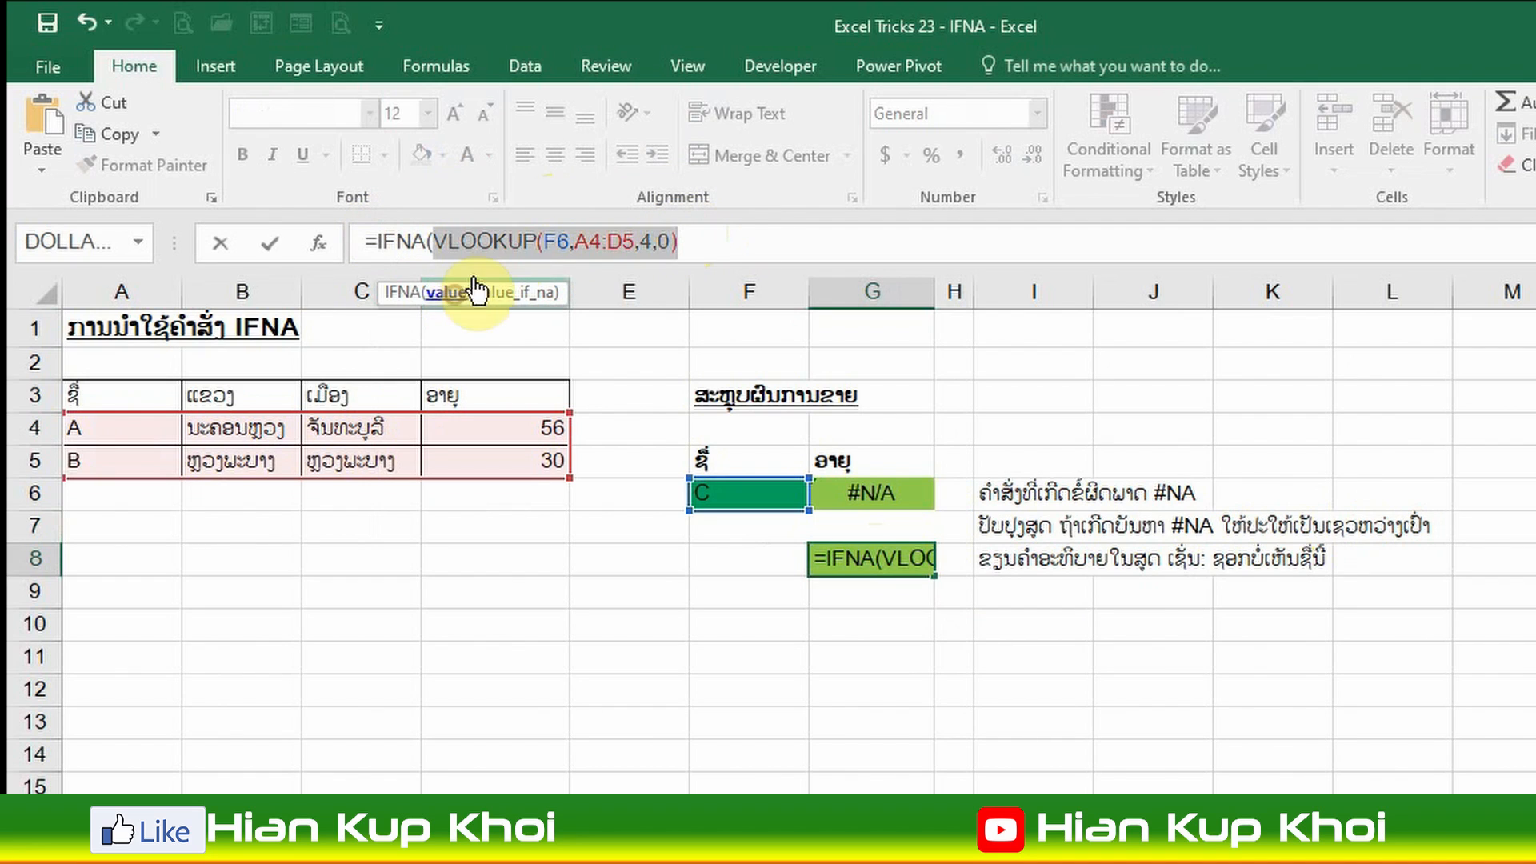
{"action": "left_click", "coordinate": [727, 244]}
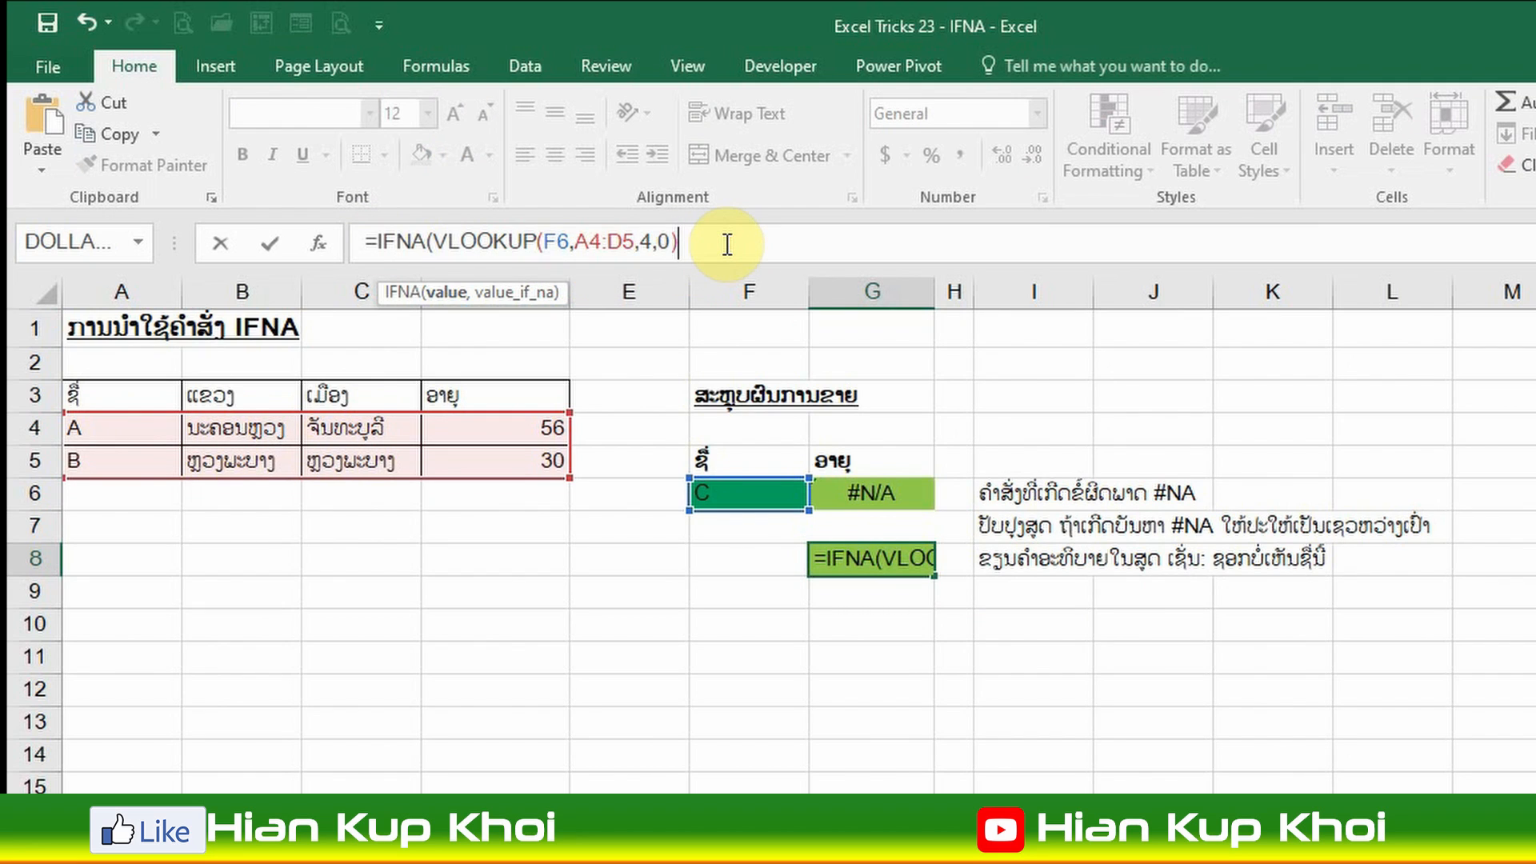
{"action": "type", "text": ","}
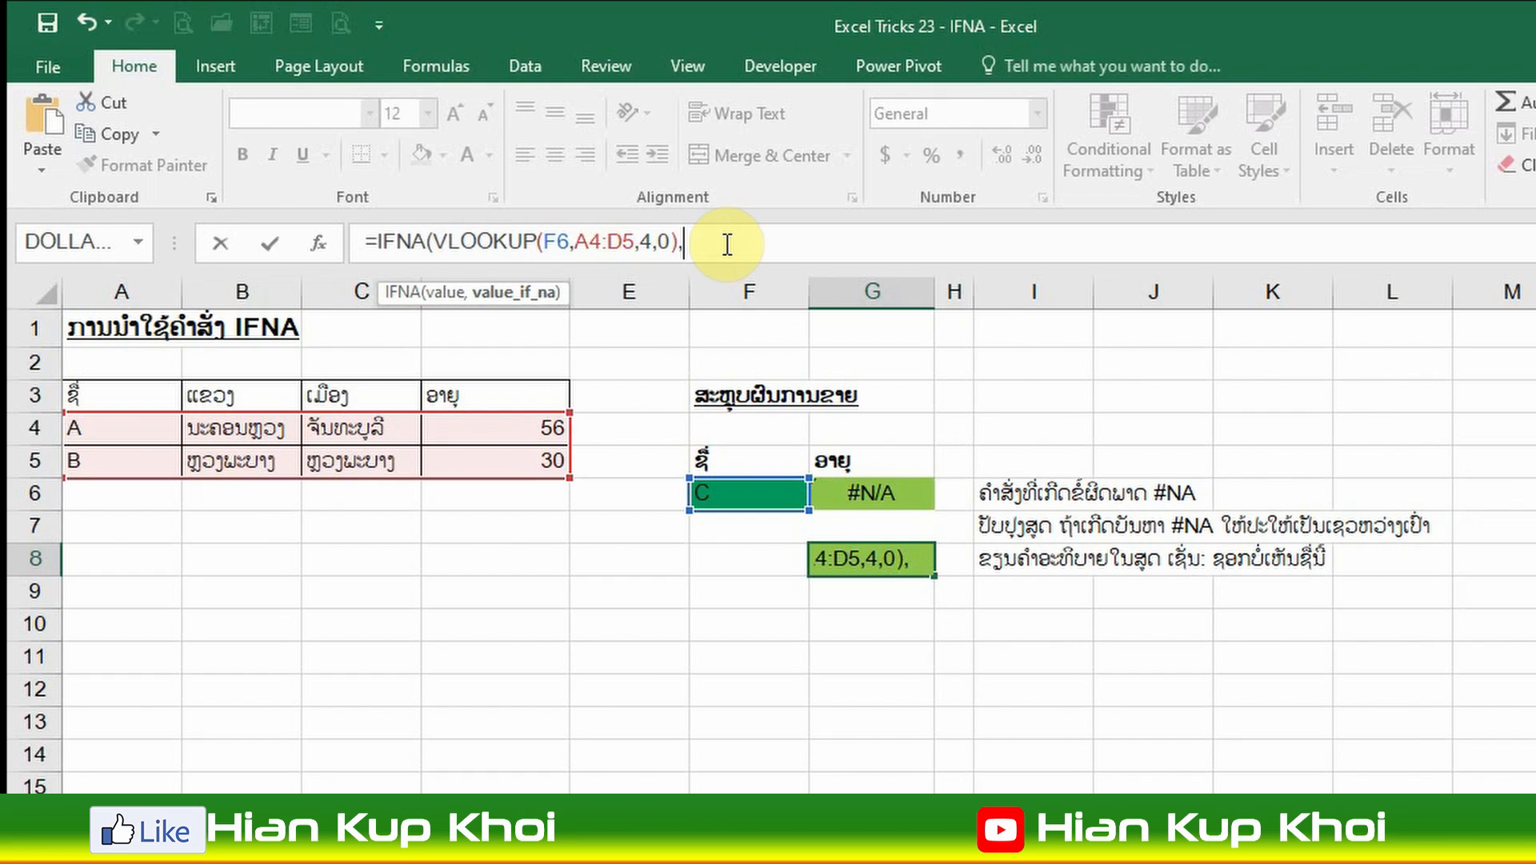
{"action": "type", "text": "\"ຊອກ"}
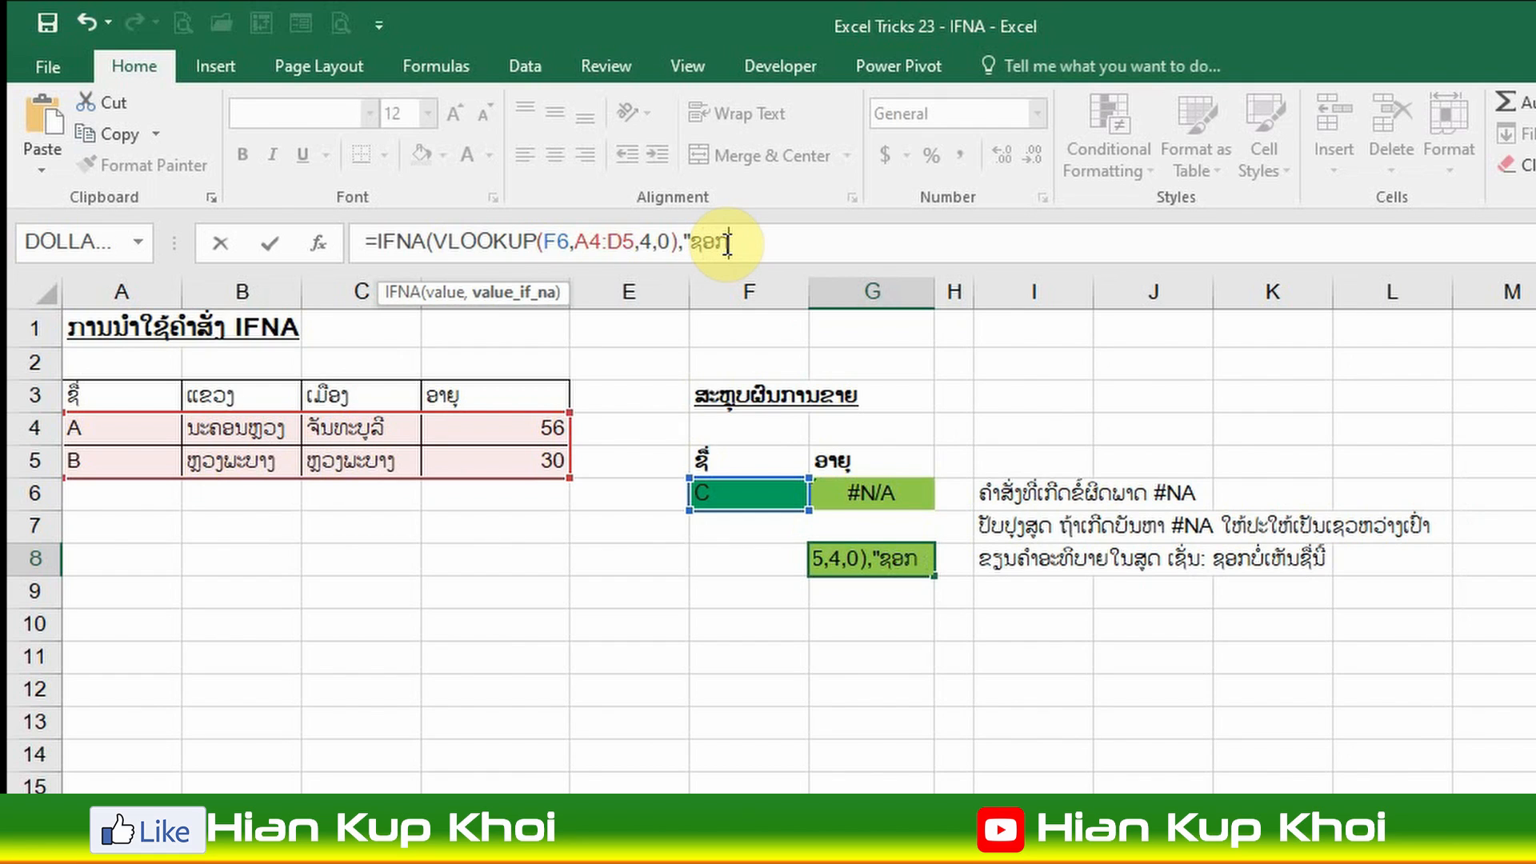
{"action": "type", "text": "ບໍ່ເ"}
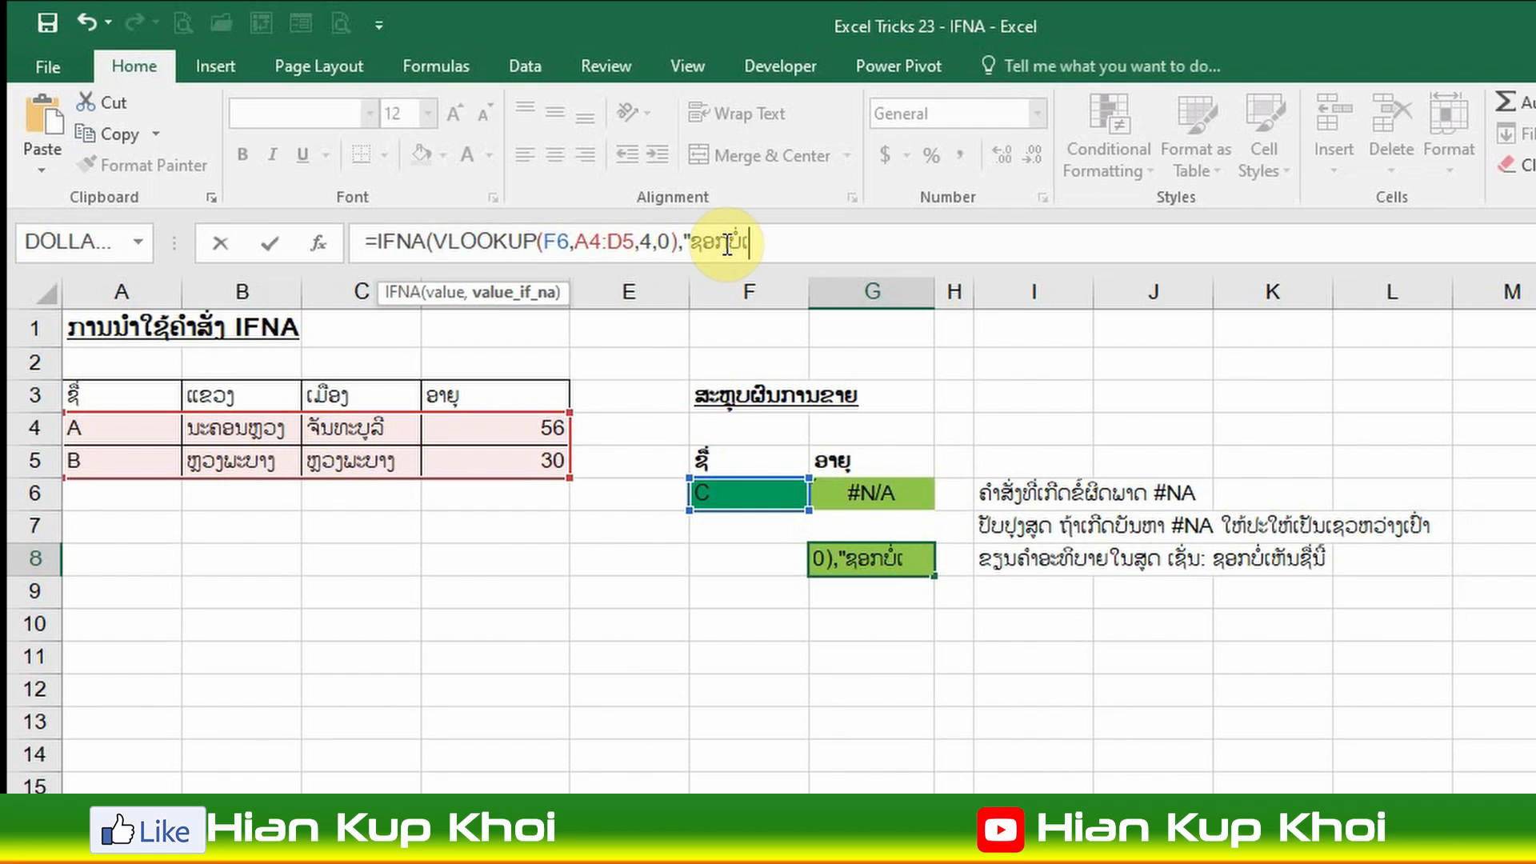
{"action": "type", "text": "ຫັນຊື່ນີ້\""}
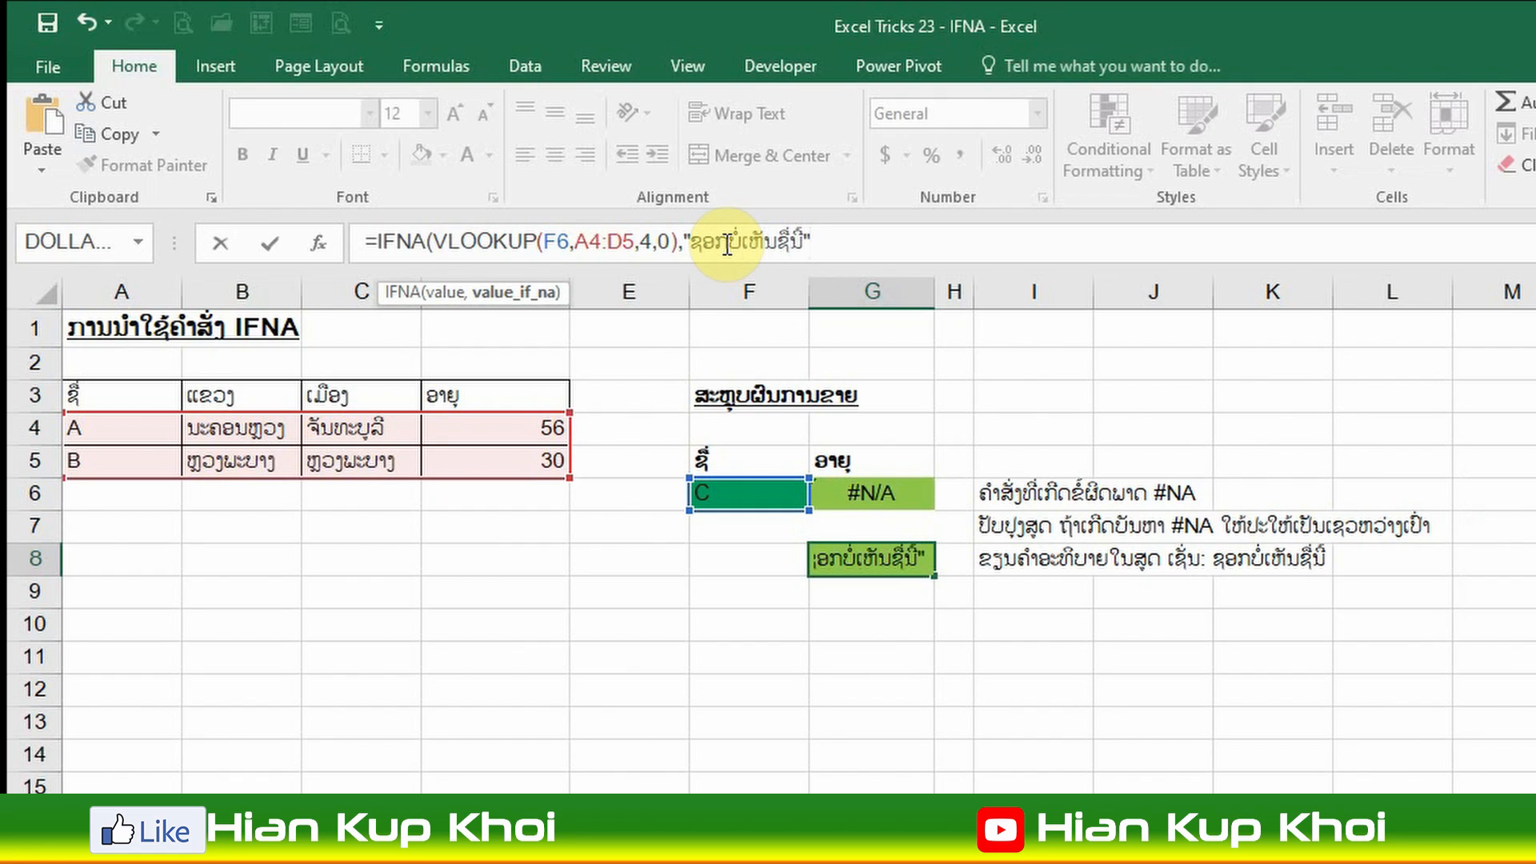
{"action": "type", "text": ")"}
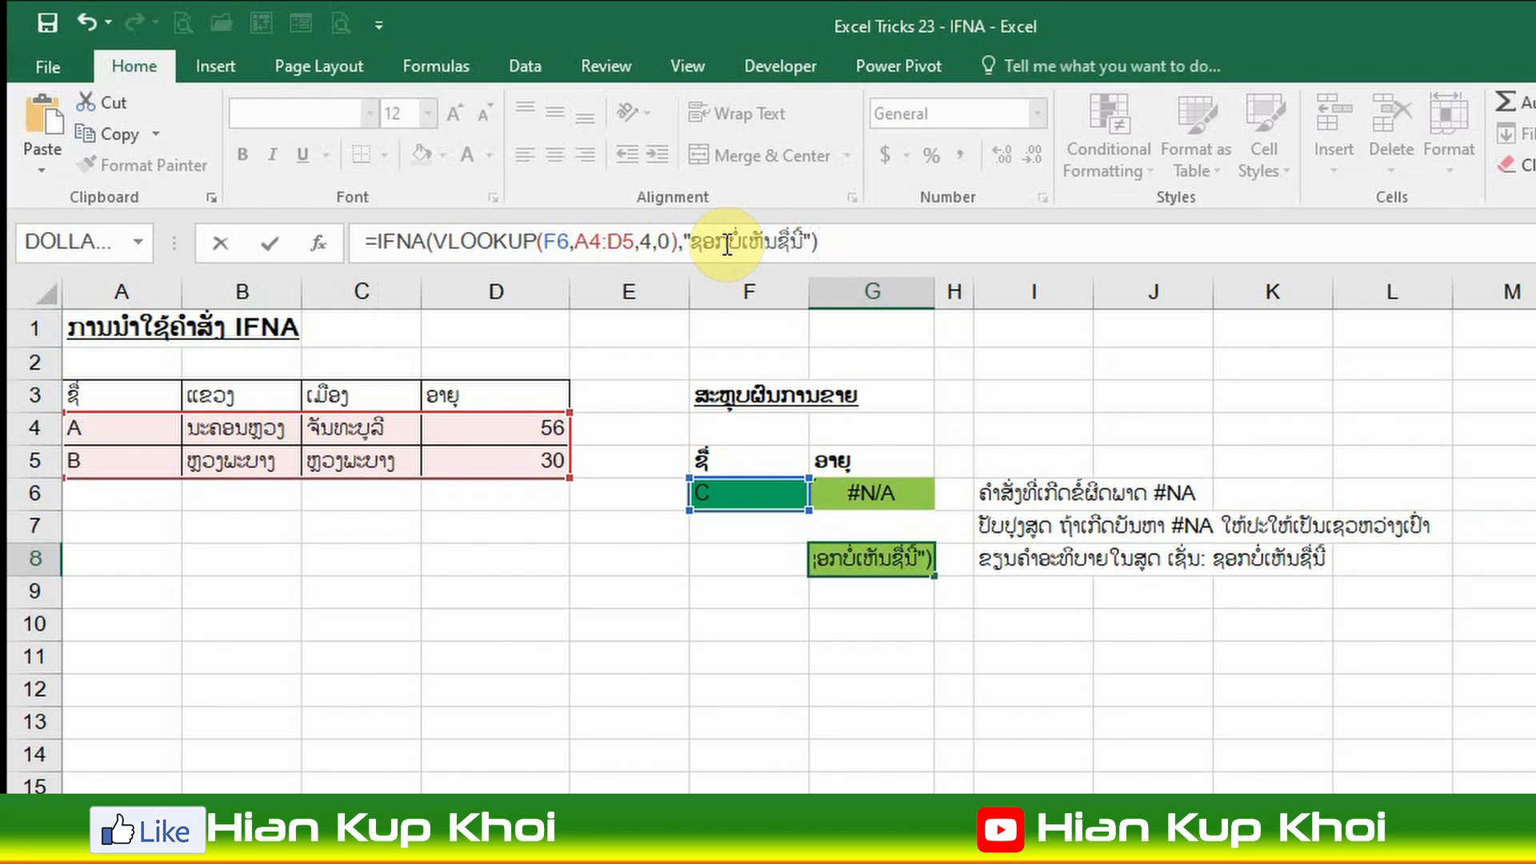
{"action": "key", "text": "ctrl+Return"}
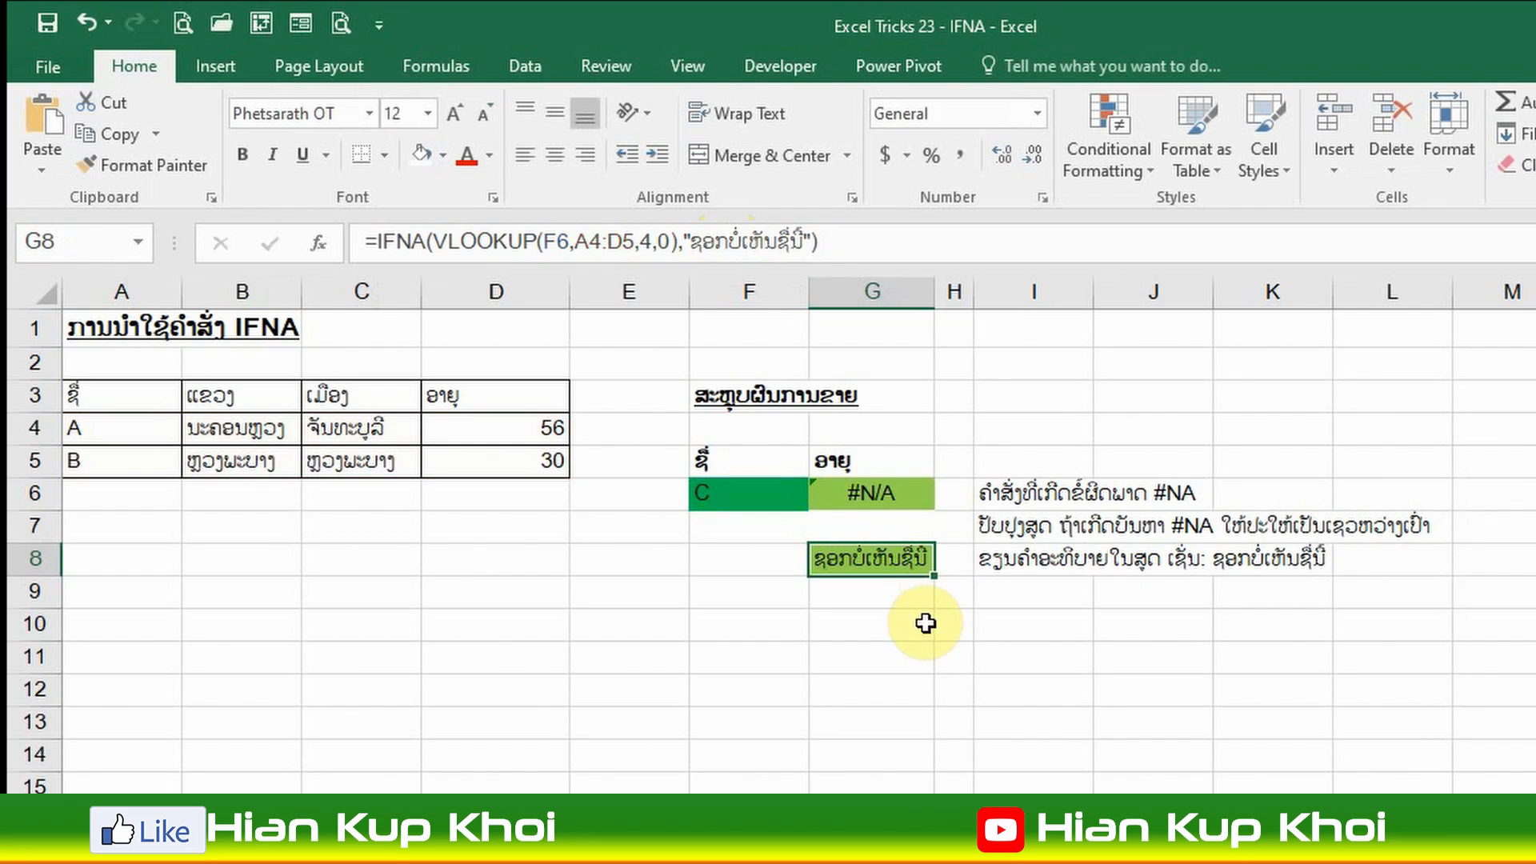
- Review the finished IFNA formulas in G8 and G7
{"action": "left_click", "coordinate": [938, 654]}
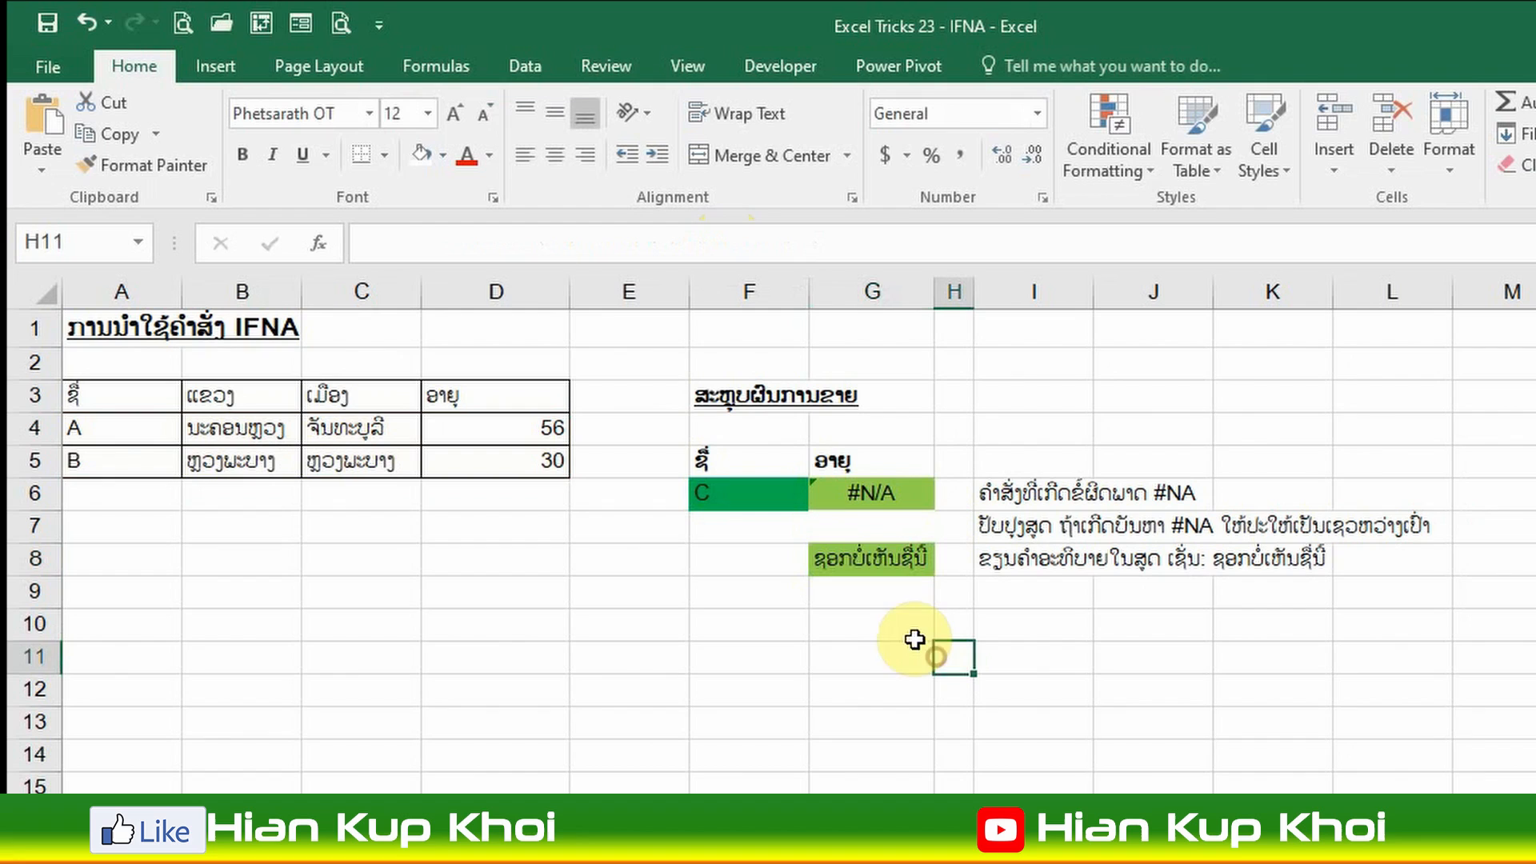
{"action": "left_click", "coordinate": [863, 556]}
{"action": "left_click", "coordinate": [866, 531]}
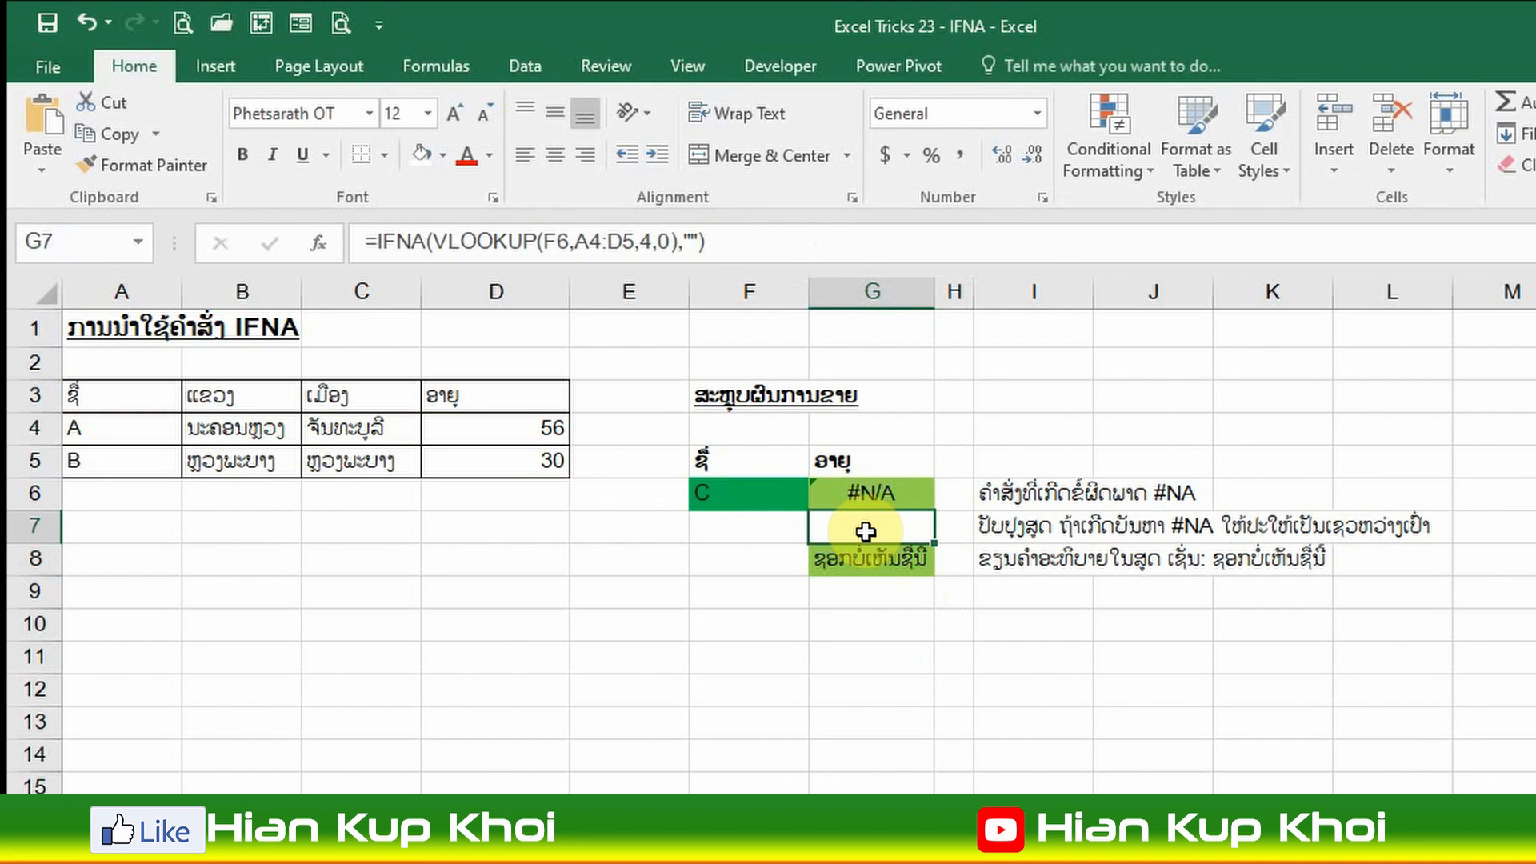
- Test the age formulas by entering the lookup names A, B and D in F6, one after another
{"action": "left_click", "coordinate": [735, 488]}
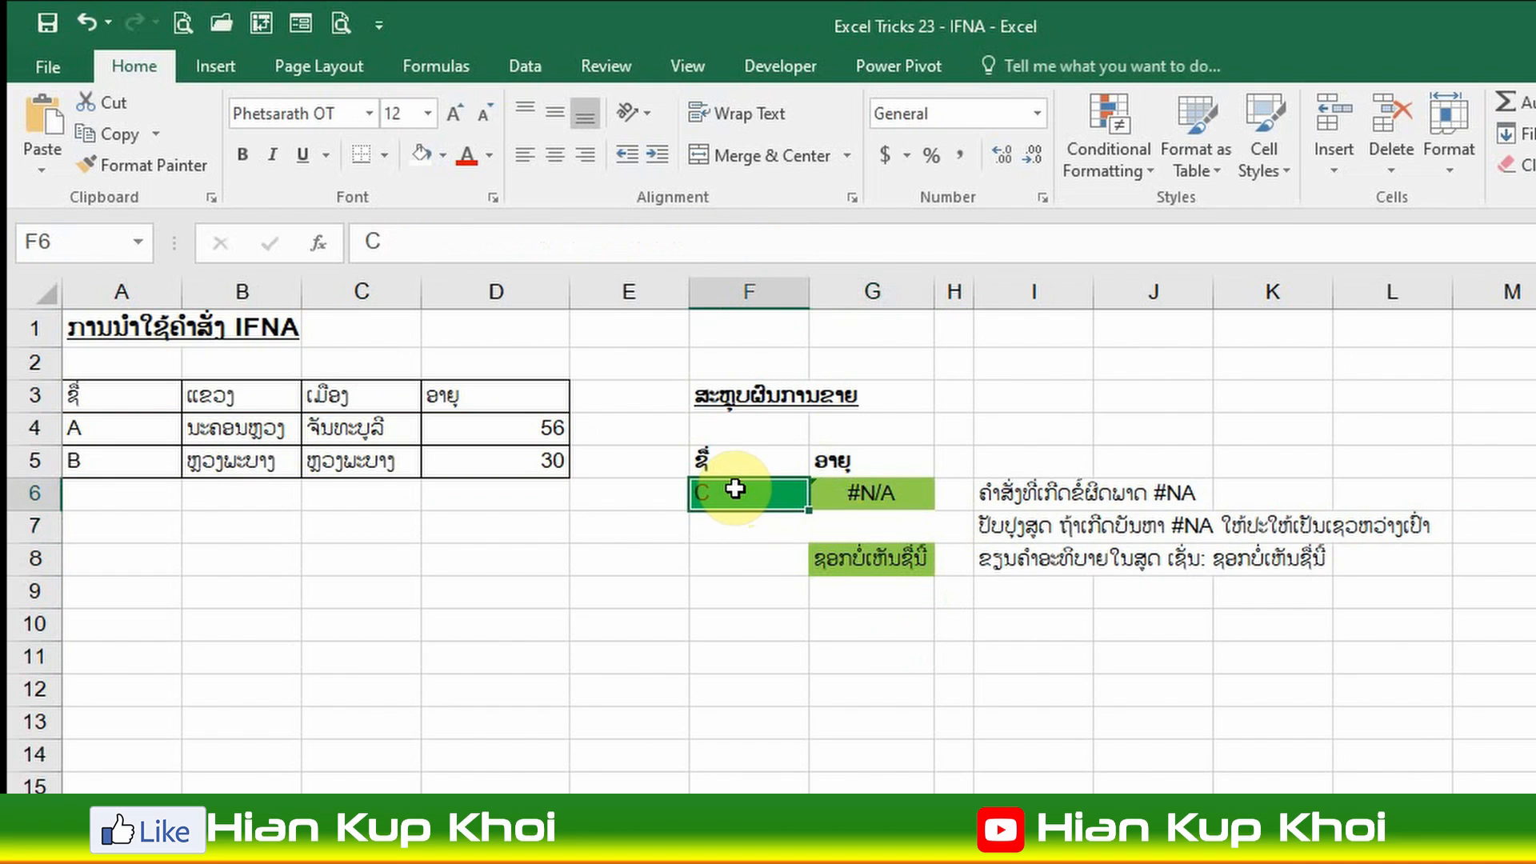
{"action": "type", "text": "A"}
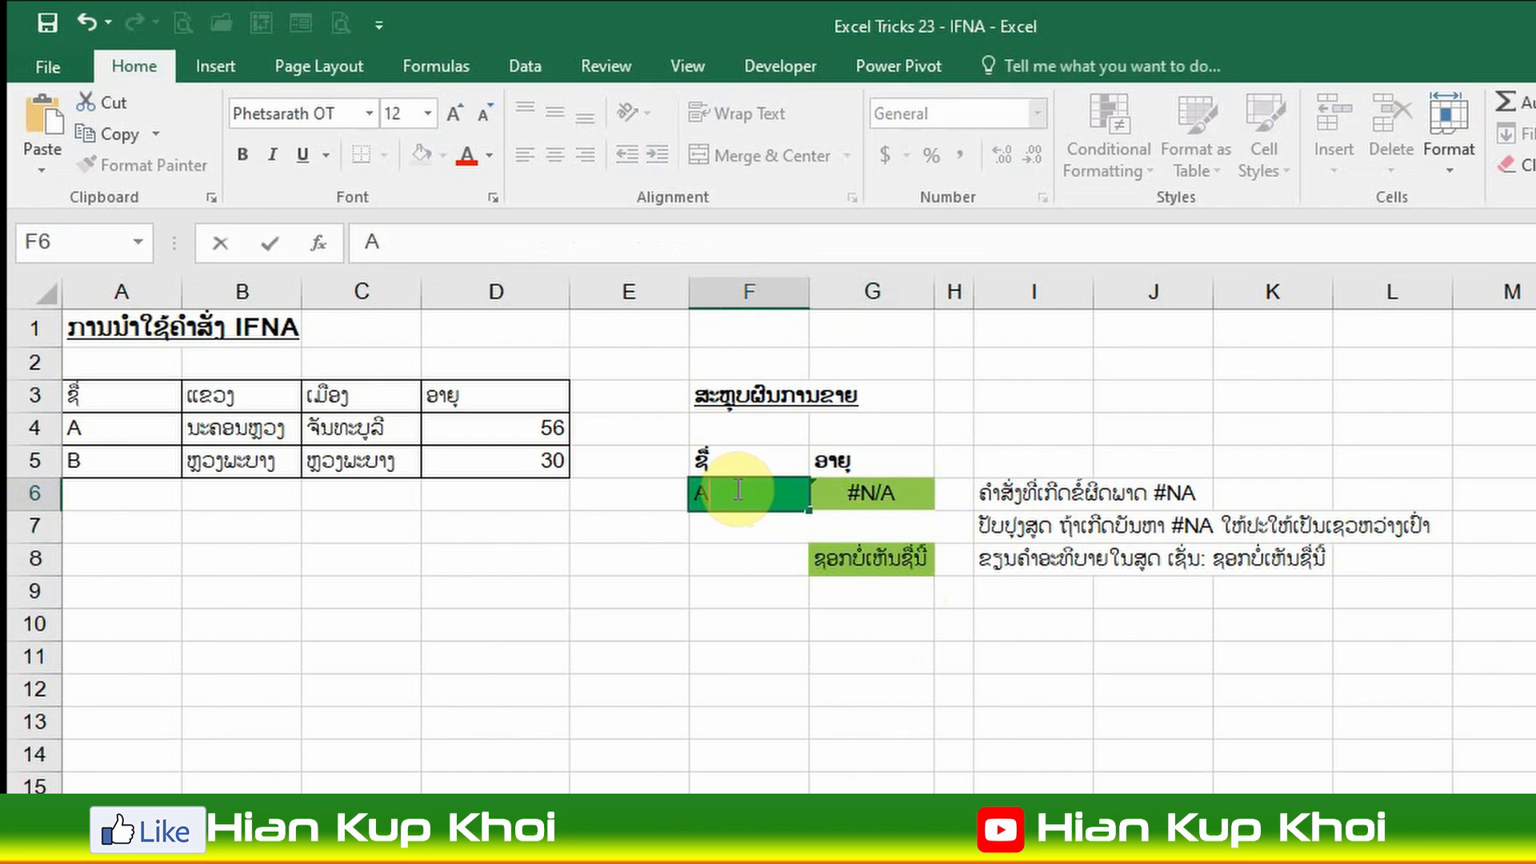
{"action": "key", "text": "ctrl+Return"}
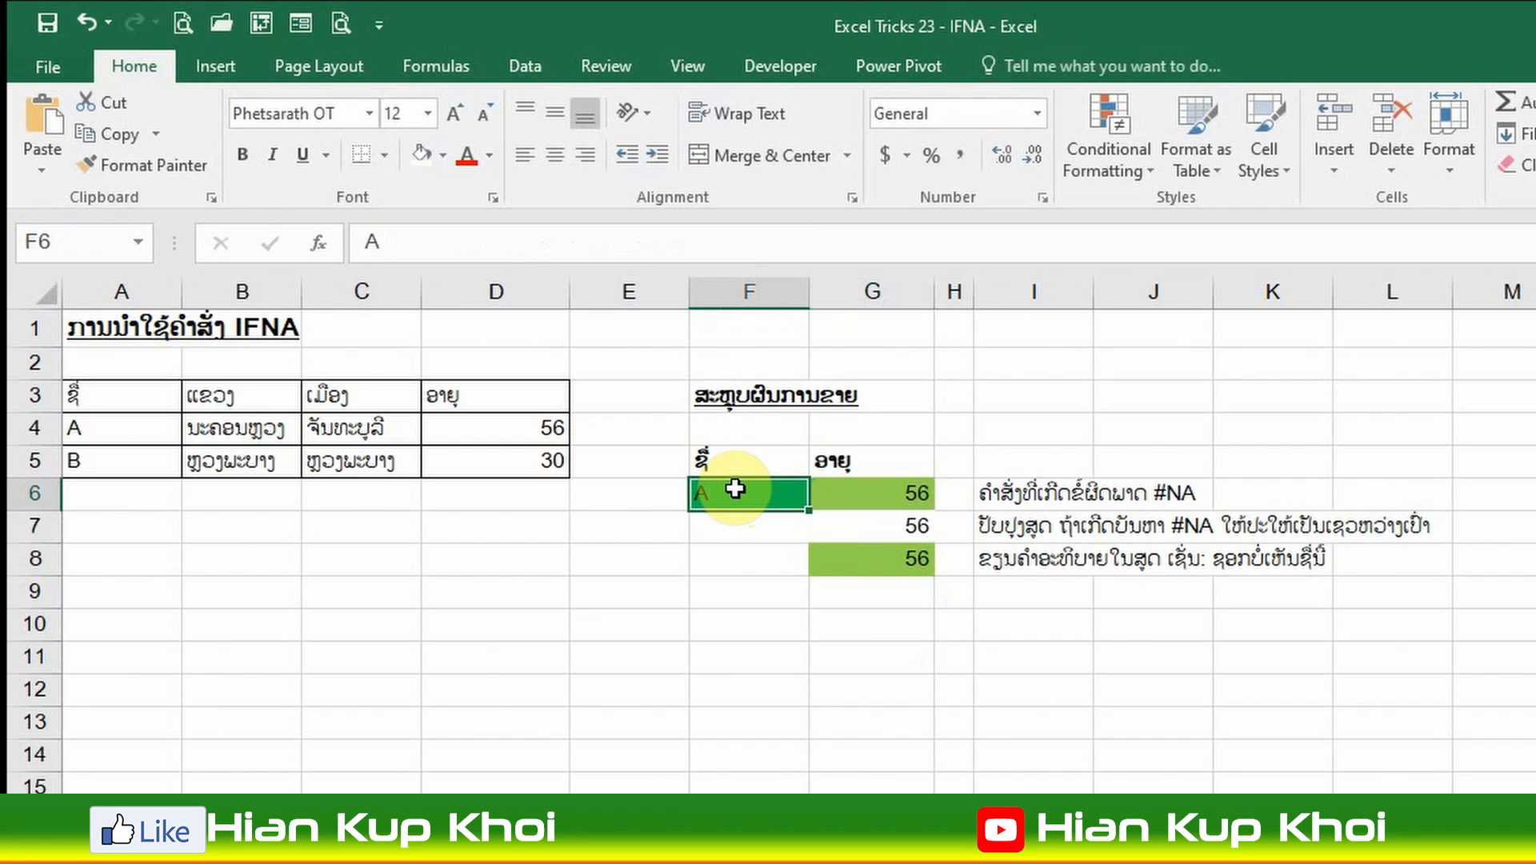
{"action": "type", "text": "B"}
{"action": "key", "text": "ctrl+Return"}
{"action": "type", "text": "D"}
{"action": "key", "text": "ctrl+Return"}
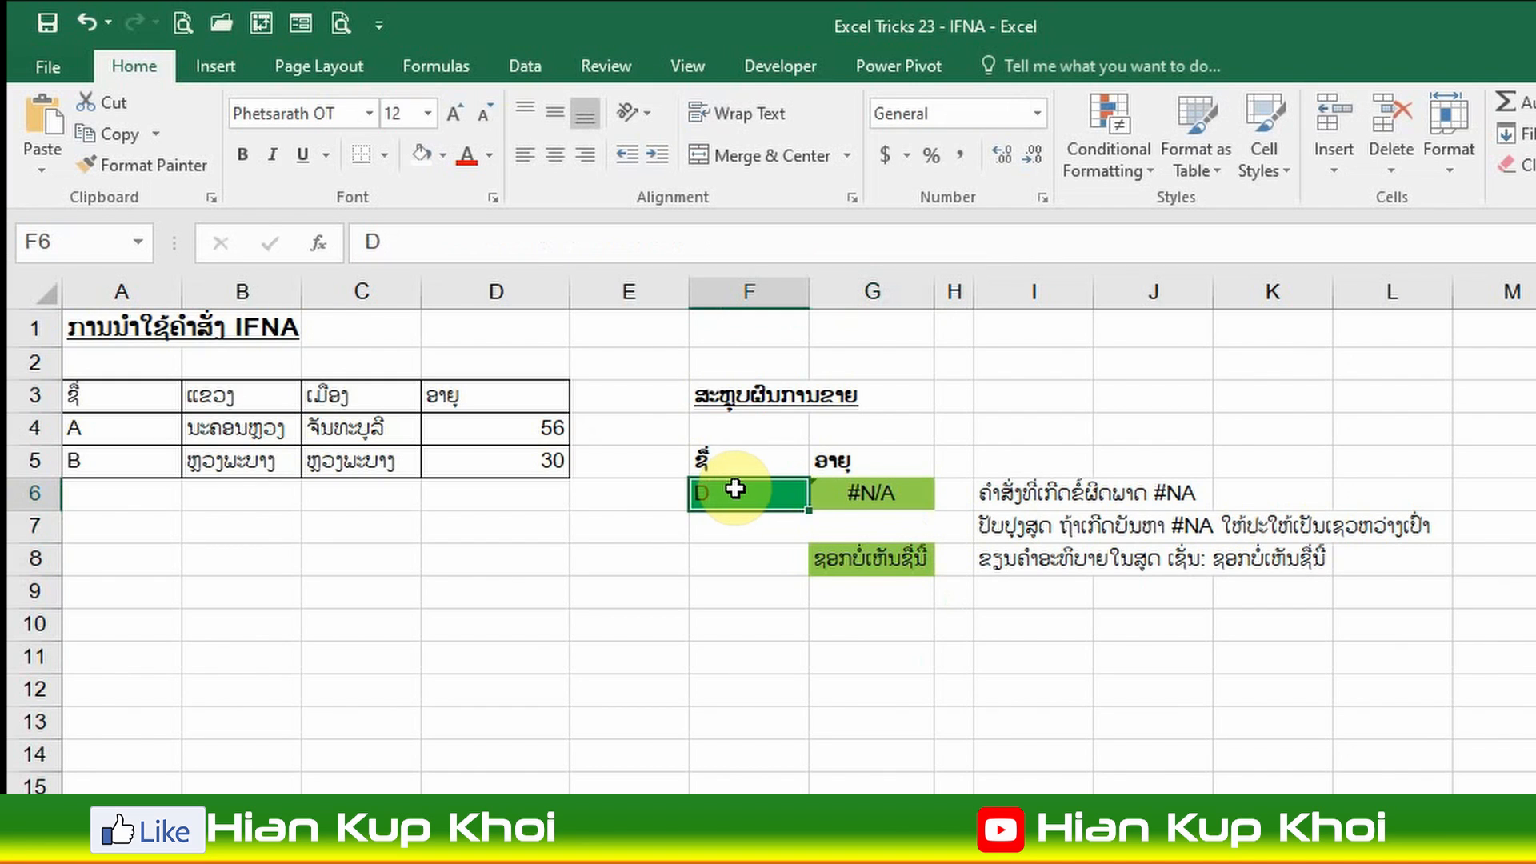
- Test the formulas with two more unlisted names by entering N and M in F6
{"action": "type", "text": "B"}
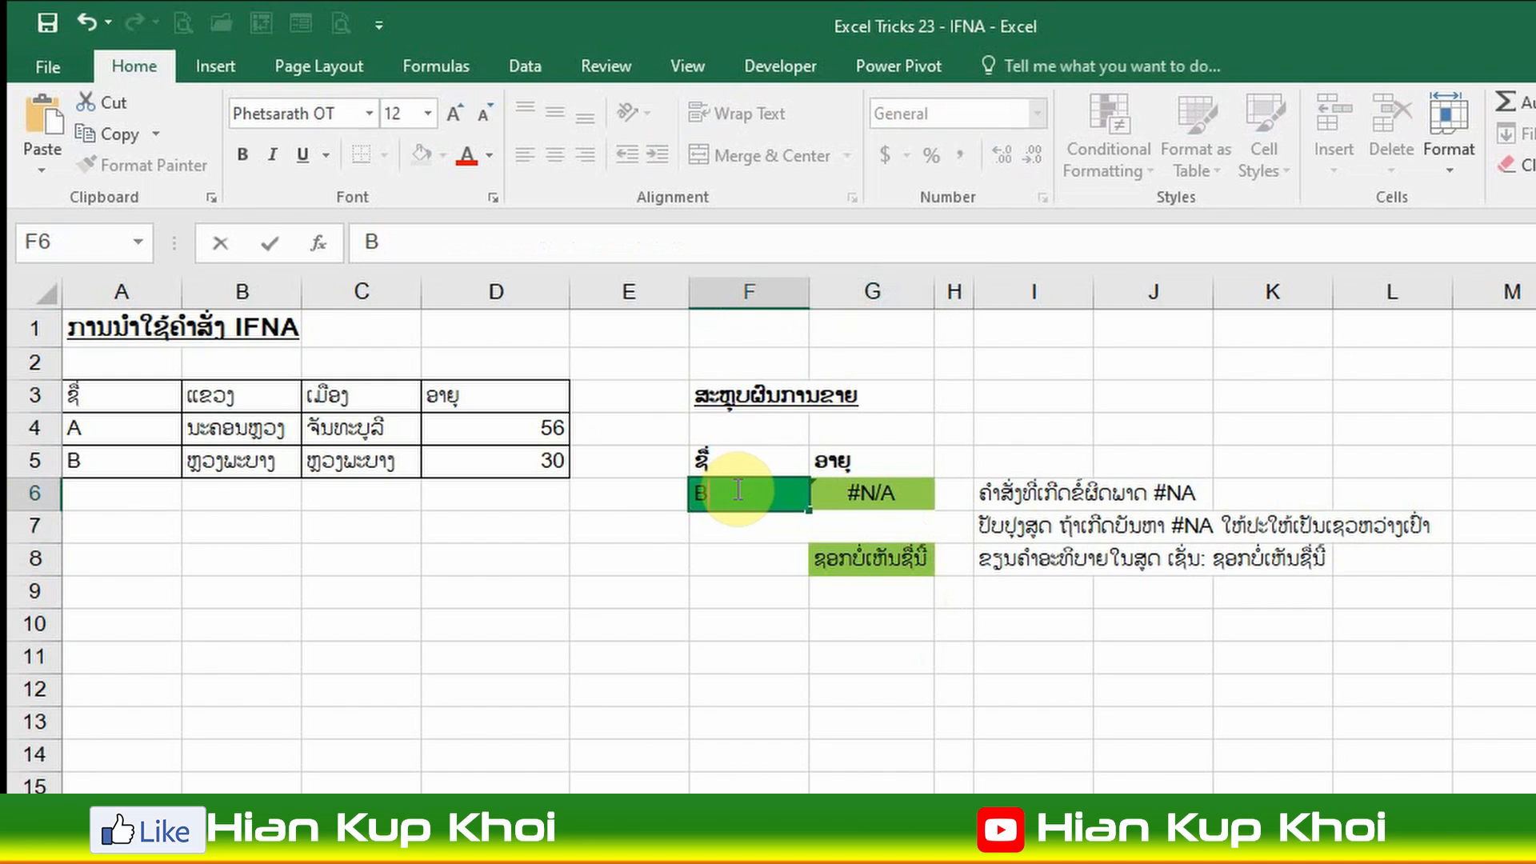
{"action": "key", "text": "BackSpace"}
{"action": "type", "text": "N"}
{"action": "key", "text": "ctrl+Return"}
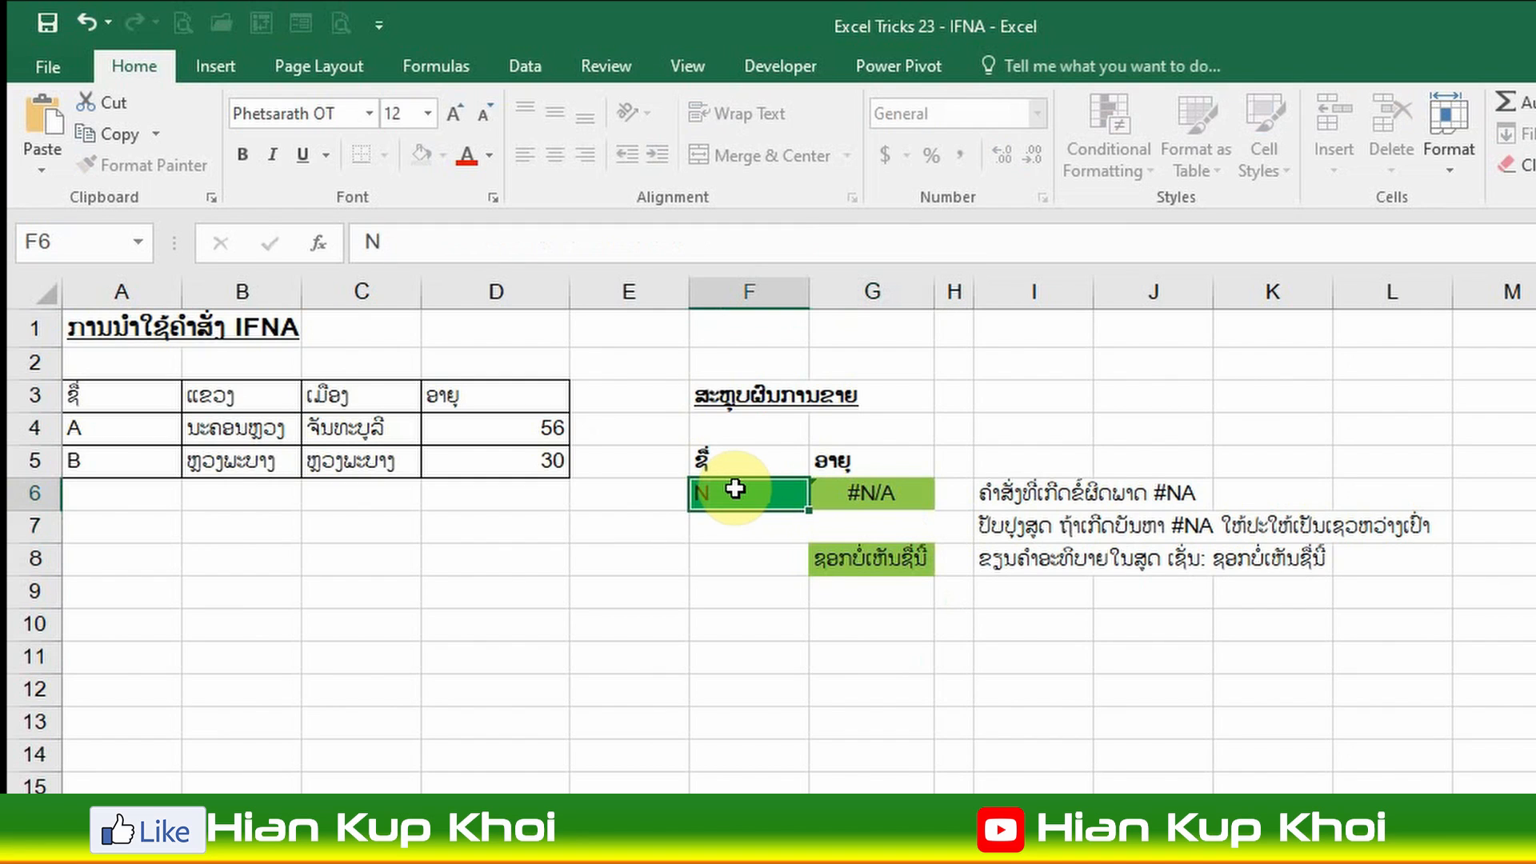
{"action": "type", "text": "M"}
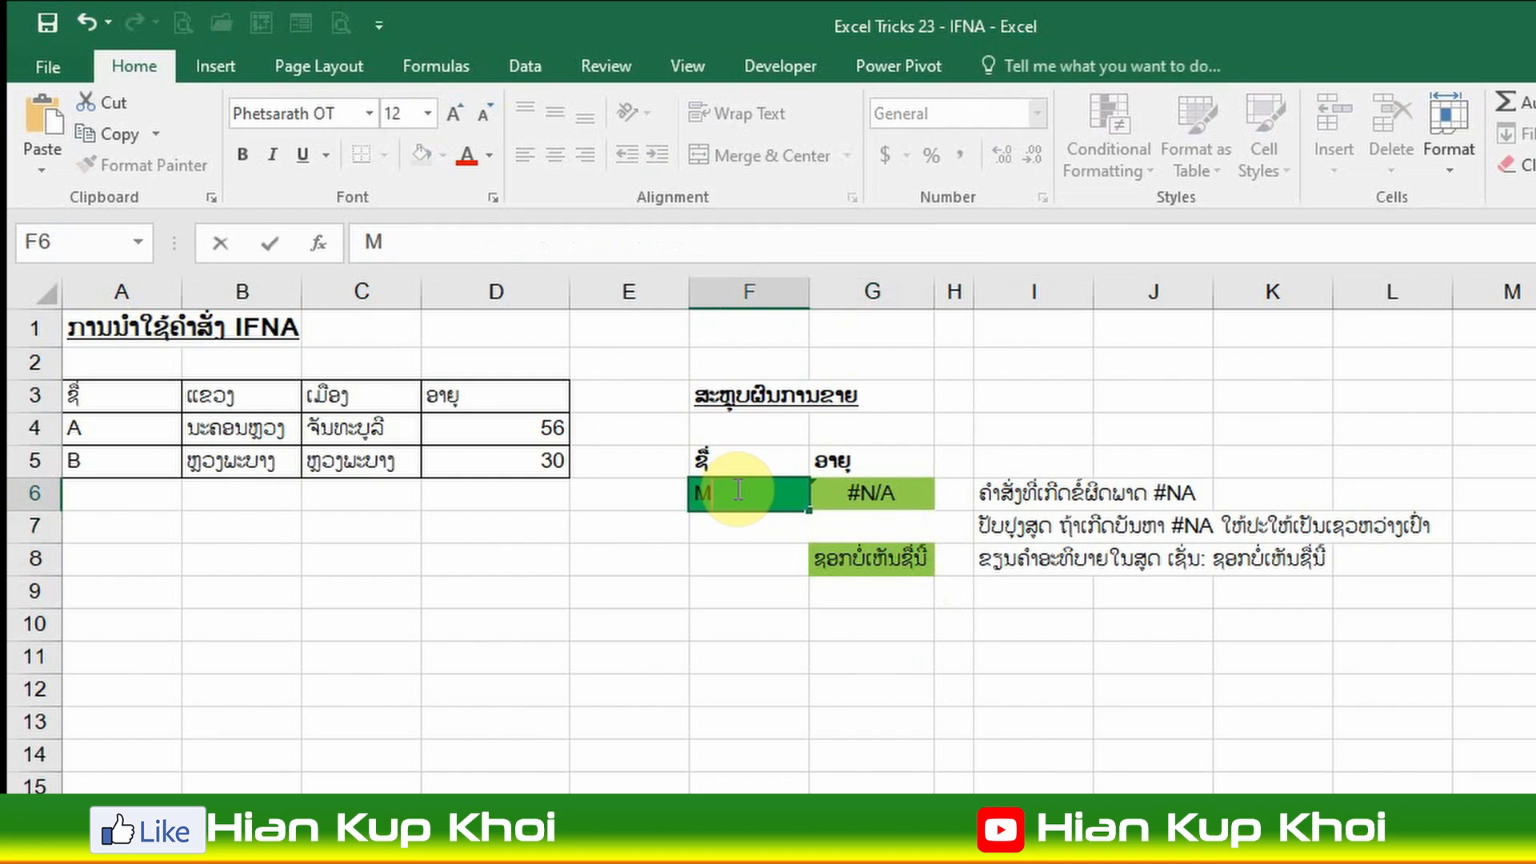
{"action": "key", "text": "ctrl+Return"}
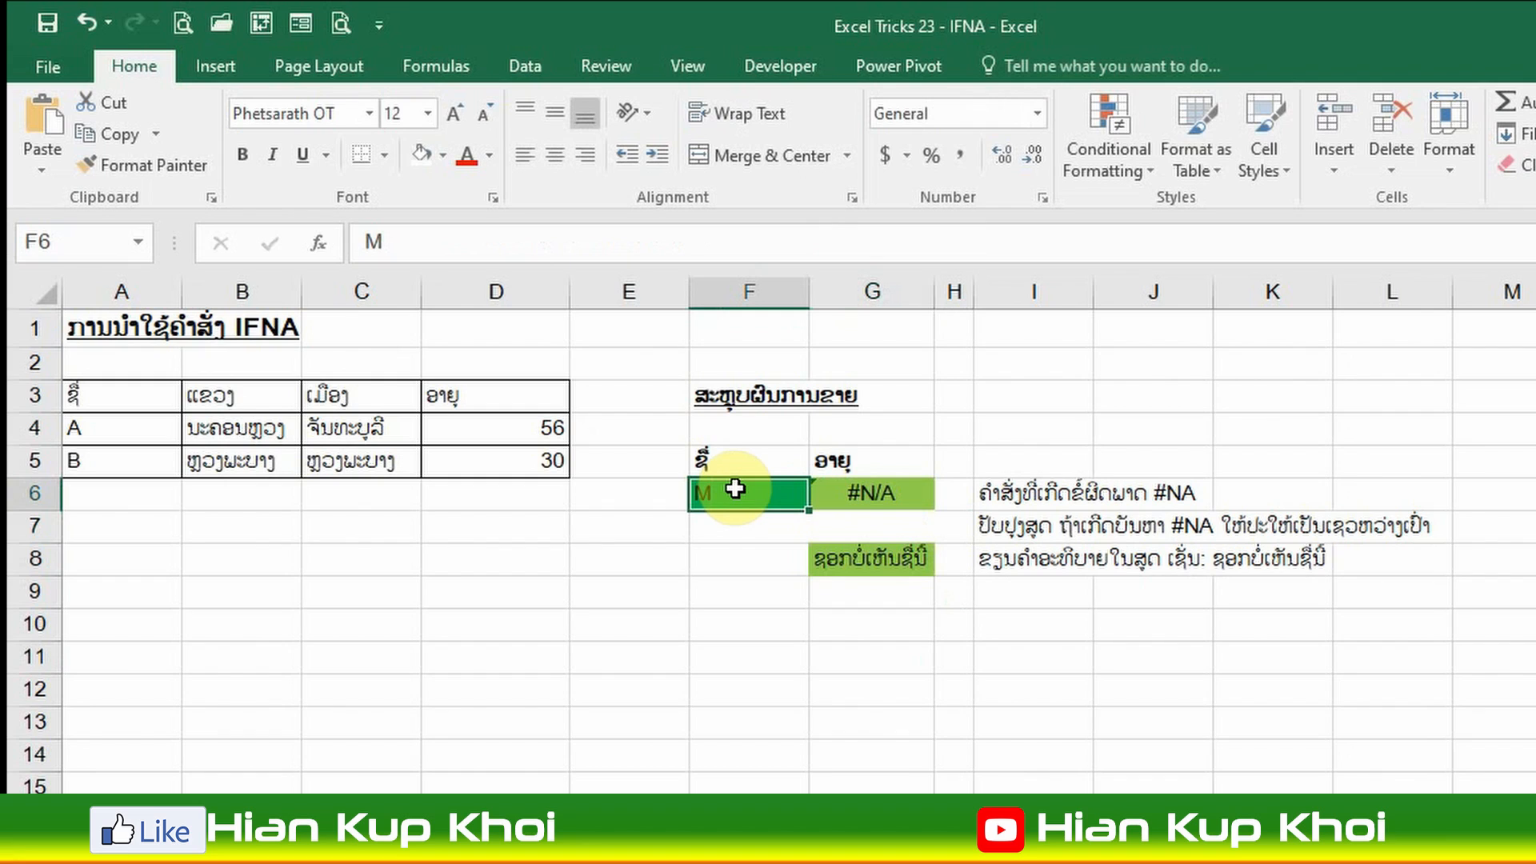
- Switch the lookup name in F6 to B, to M and back to B to compare listed and missing names
{"action": "type", "text": "B"}
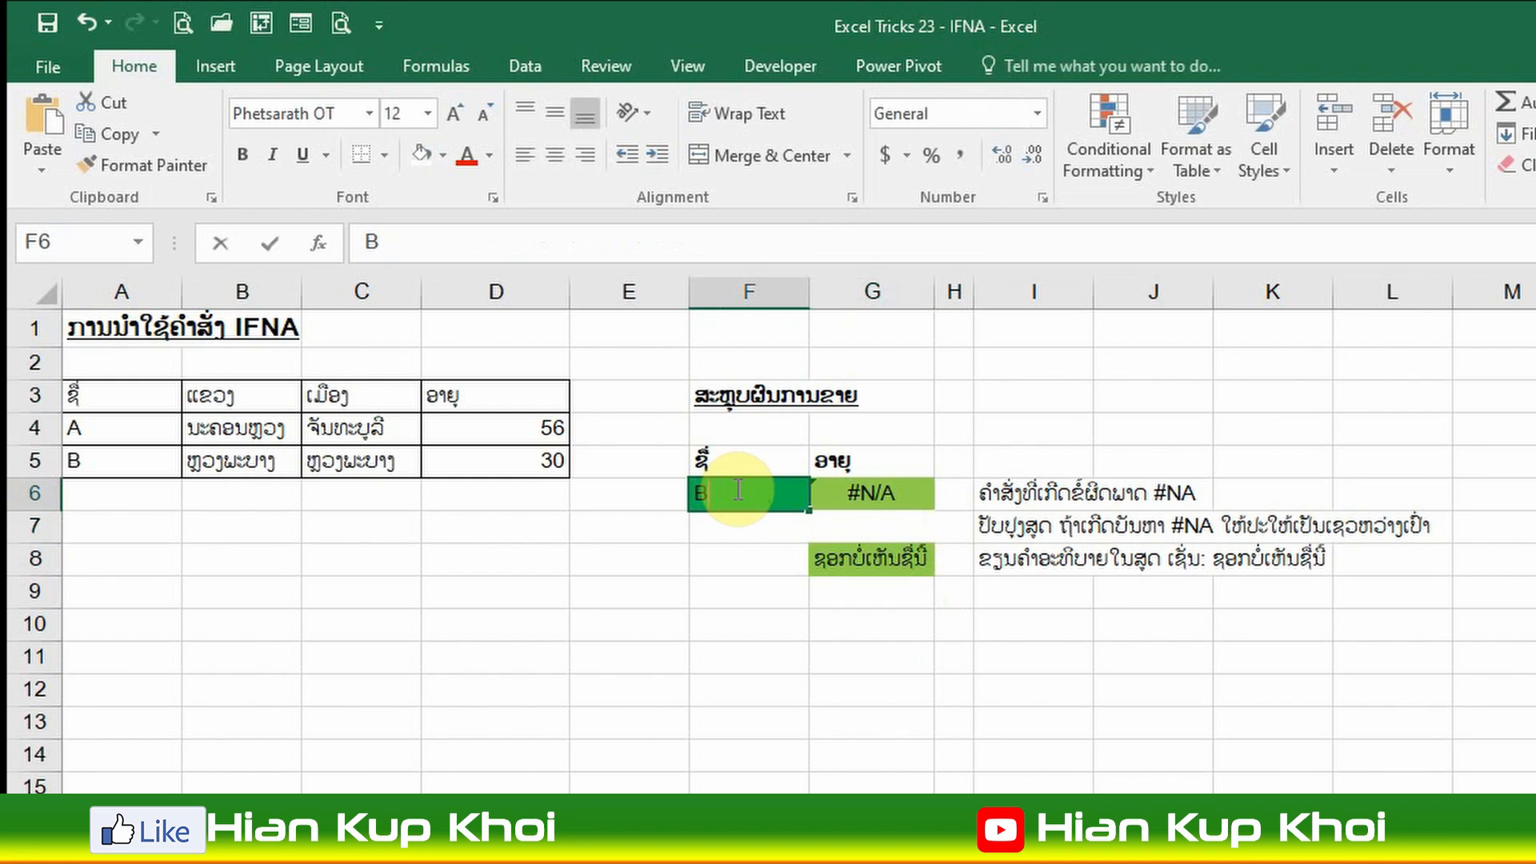
{"action": "key", "text": "ctrl+Return"}
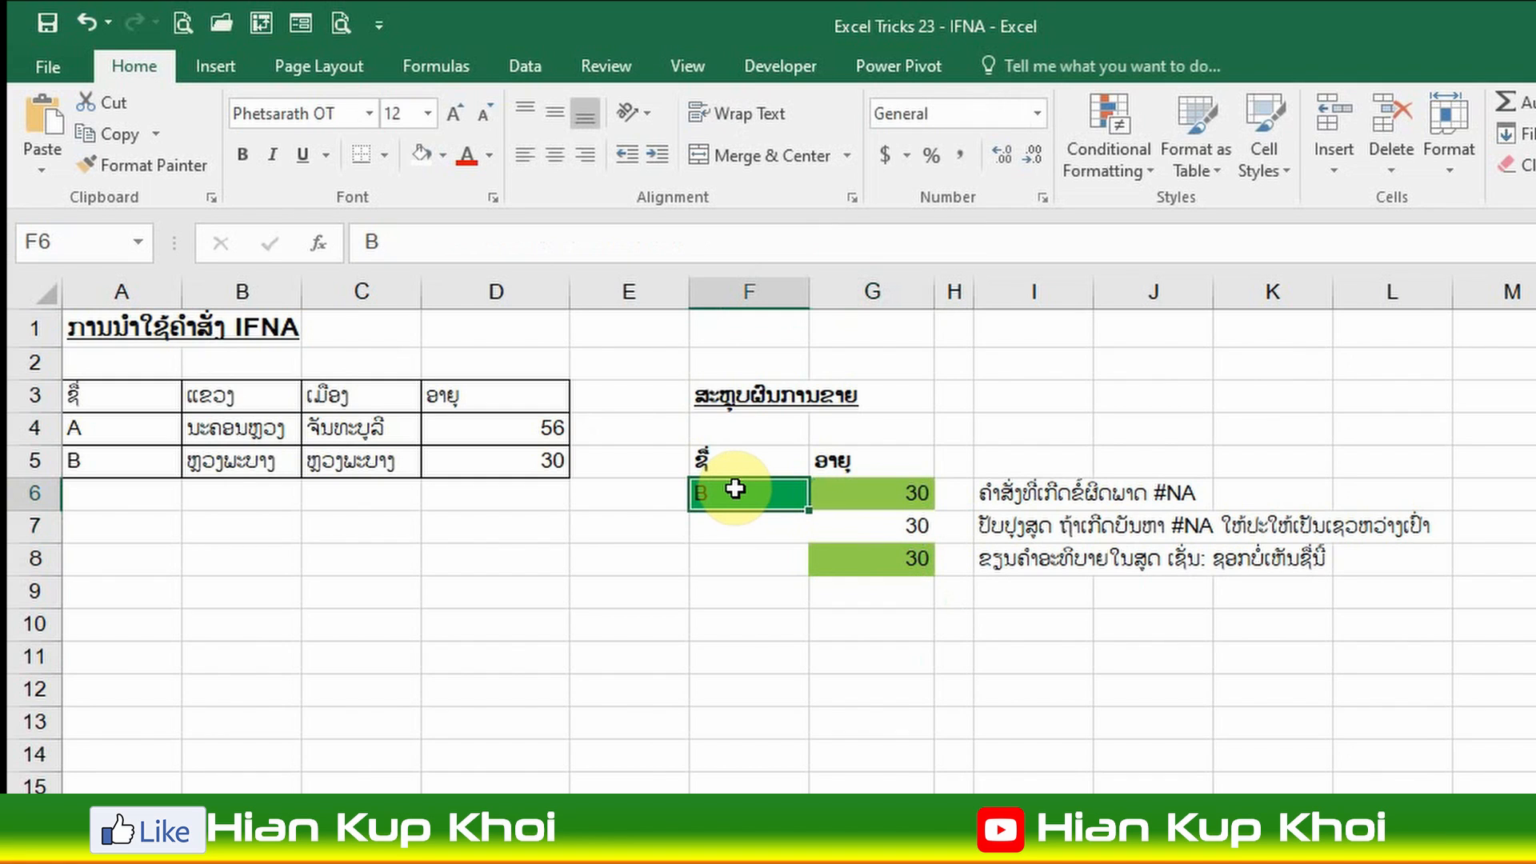
{"action": "type", "text": "M"}
{"action": "key", "text": "ctrl+Return"}
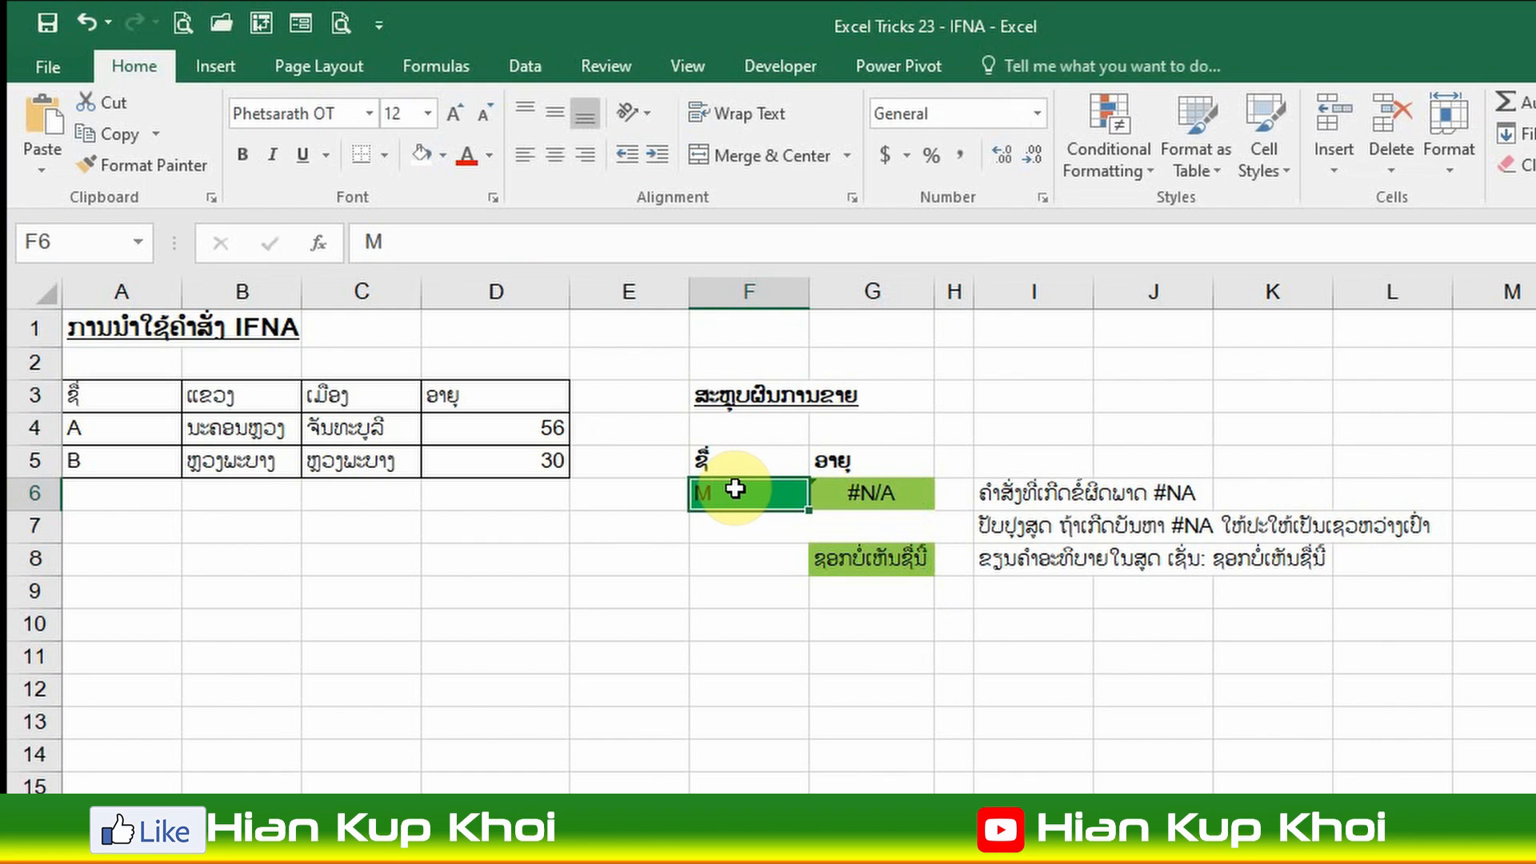
{"action": "type", "text": "B"}
{"action": "key", "text": "ctrl+Return"}
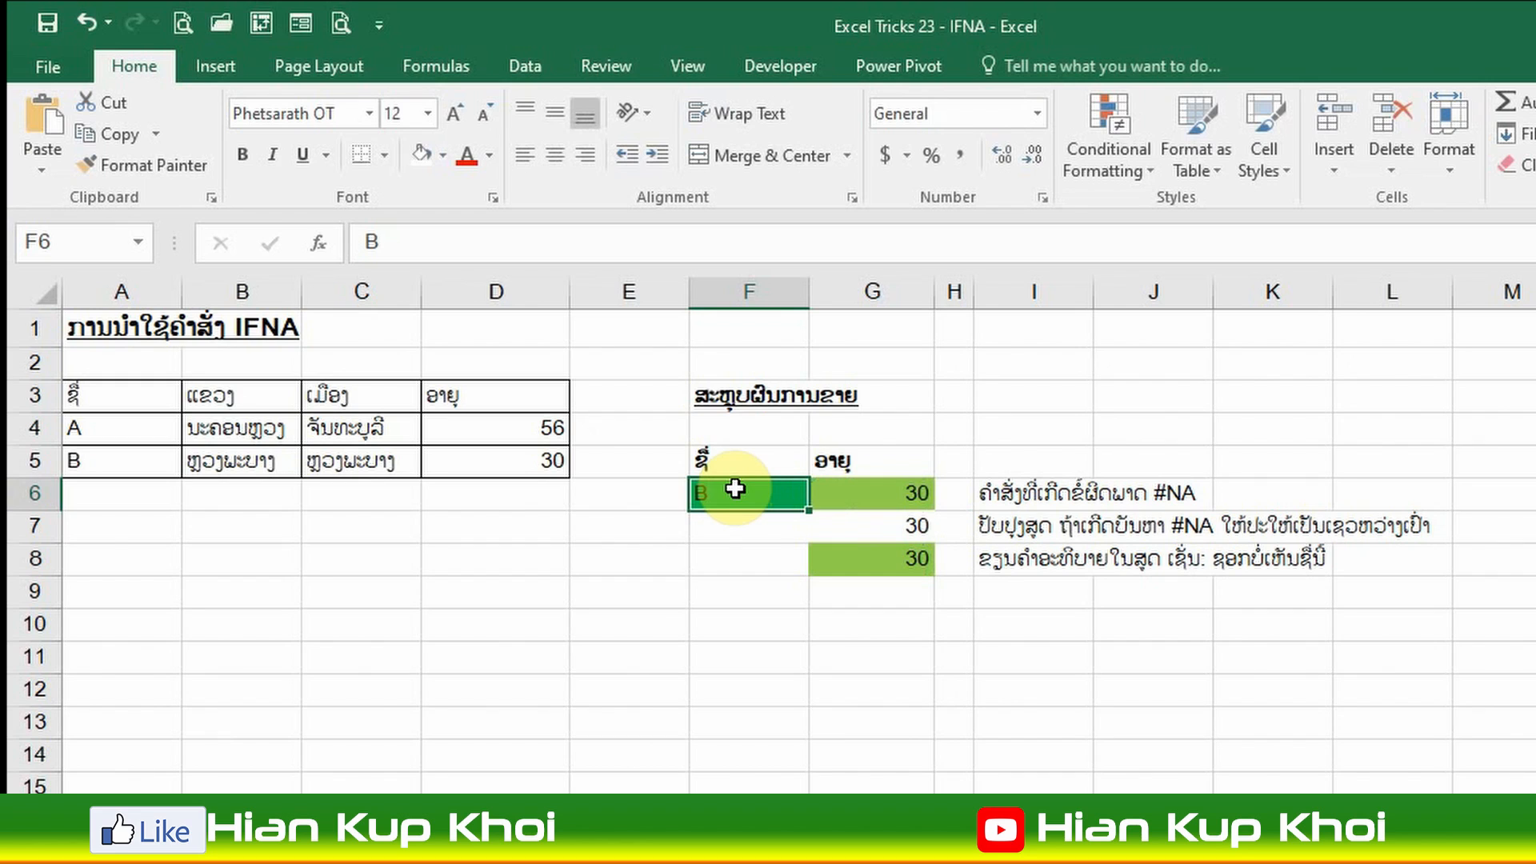